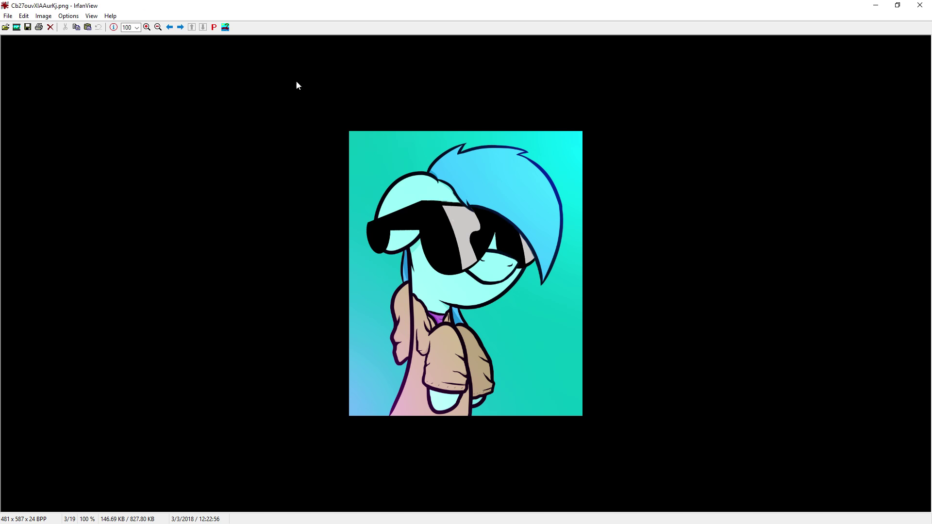
Browse the sunglasses example images through the blue dragon picture, framing the head and sunglasses on the rat image
left_click(180, 28)
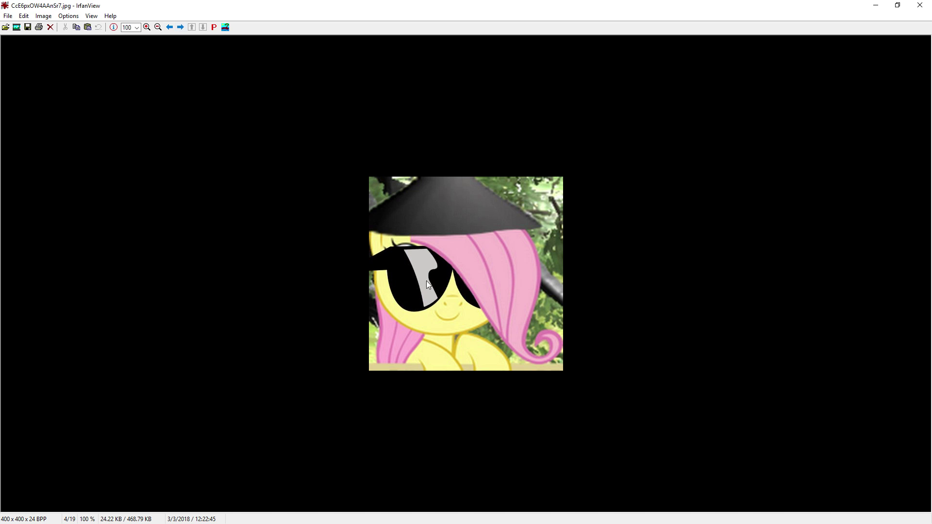
left_click(181, 28)
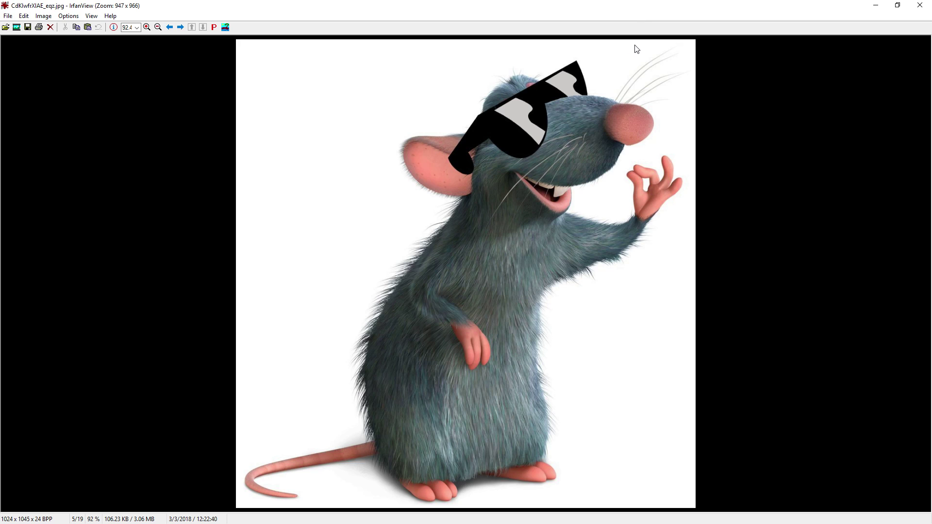
left_click_drag(634, 44, 377, 207)
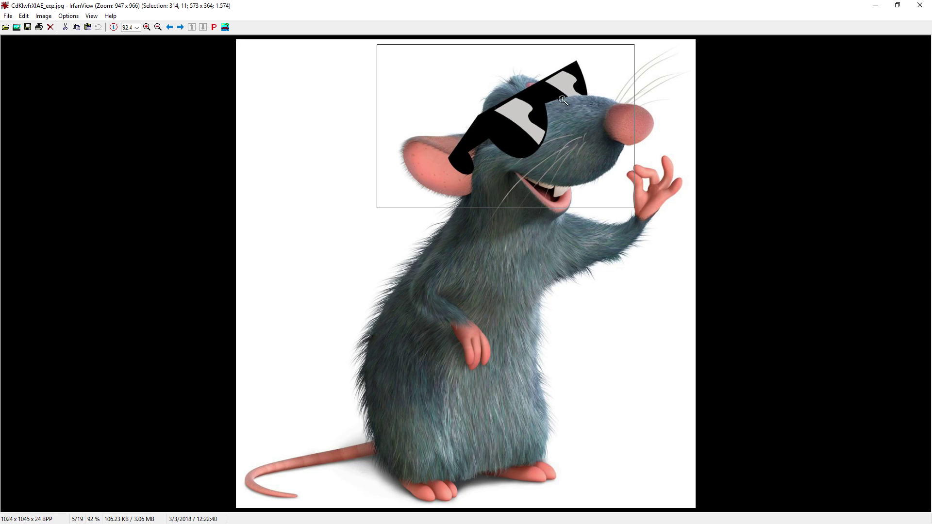
left_click(181, 28)
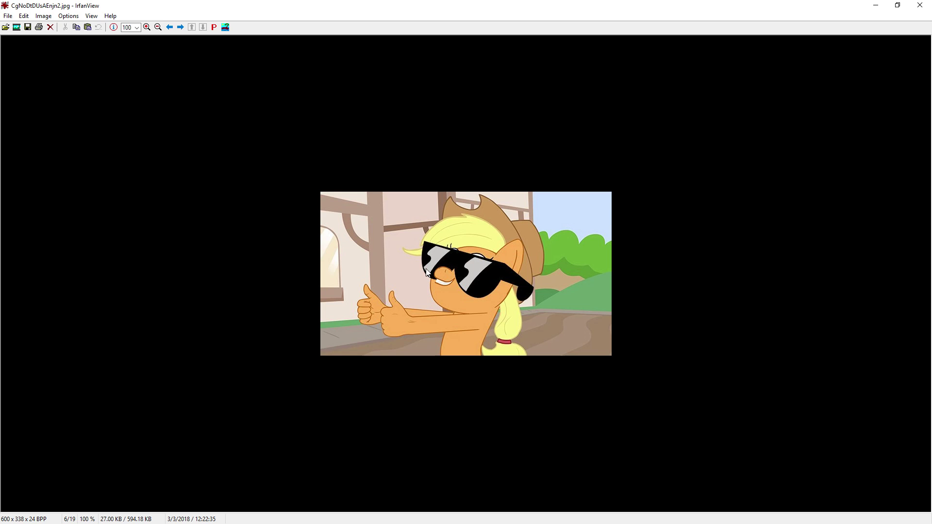
left_click(180, 27)
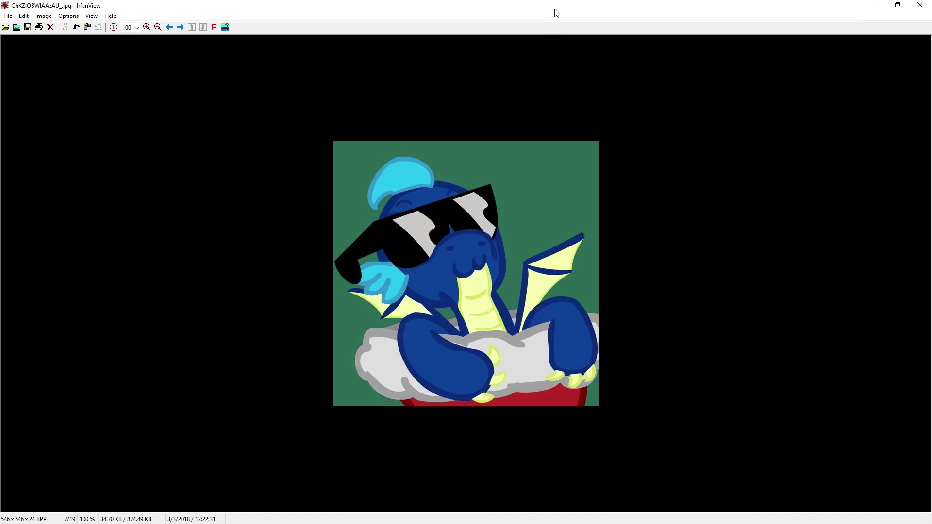
left_click_drag(563, 9, 420, 45)
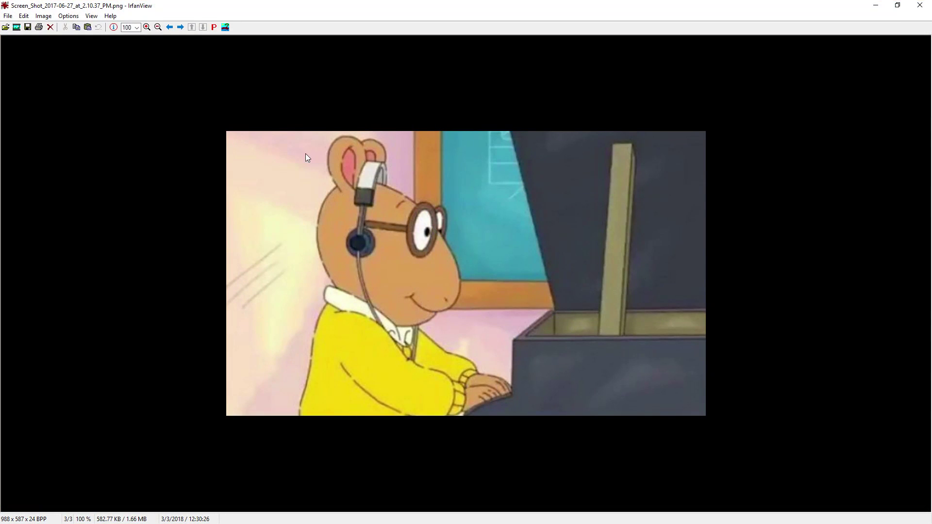
Examine how the glasses and headphones sit on the yellow-sweatered cartoon character's head at 133% zoom, and close the image
left_click(147, 27)
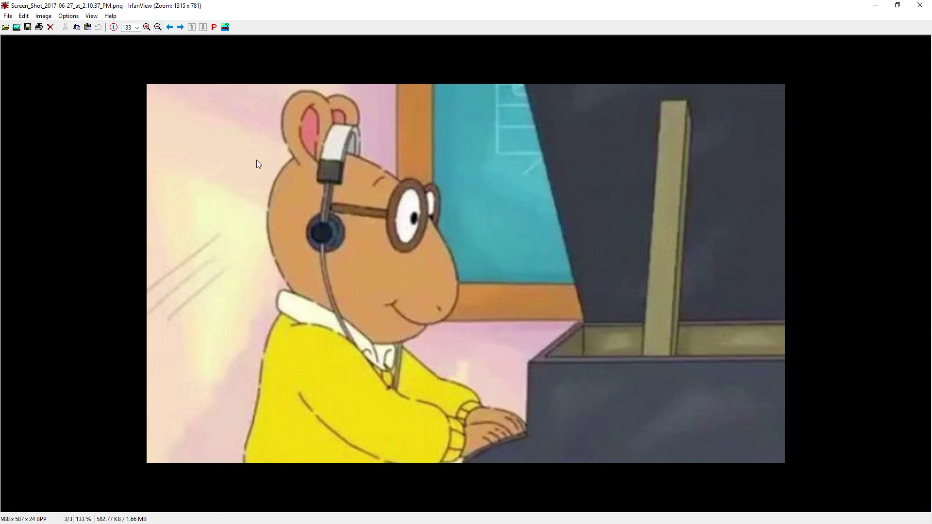
left_click_drag(231, 85, 497, 342)
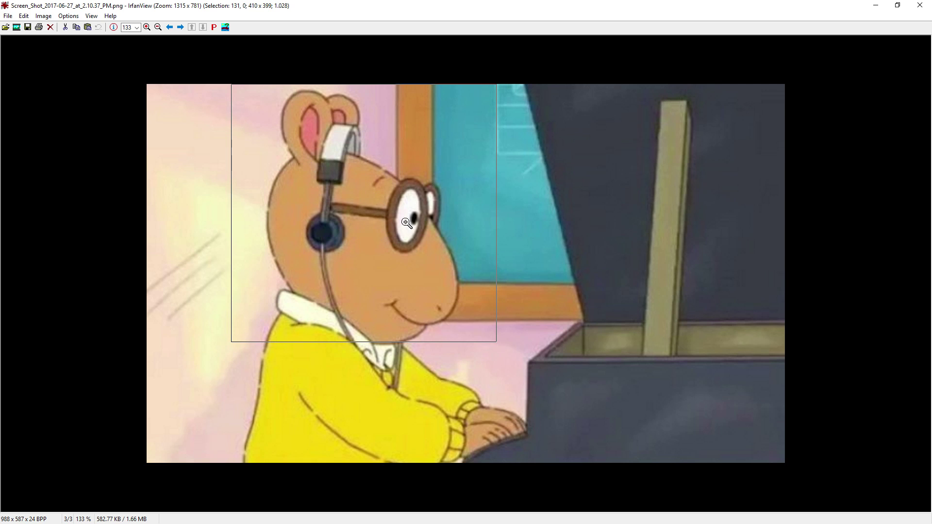
left_click(401, 374)
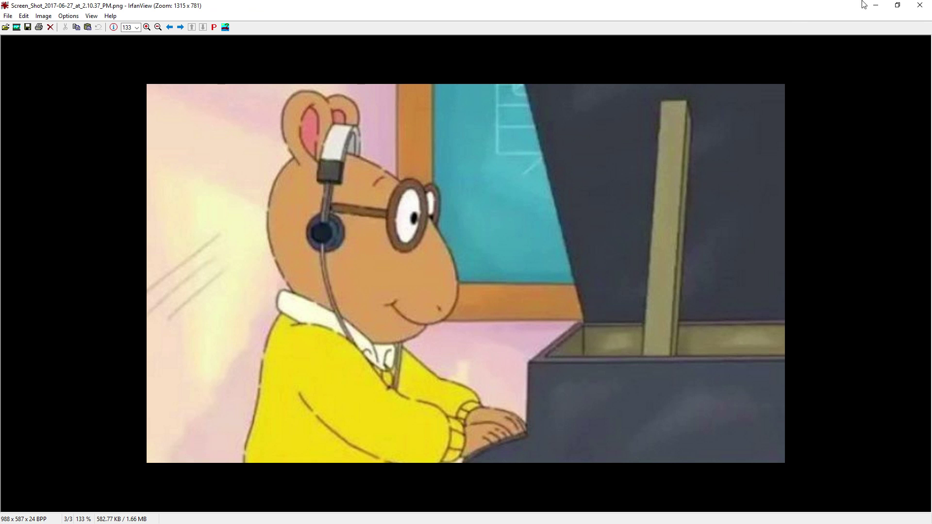
left_click(920, 5)
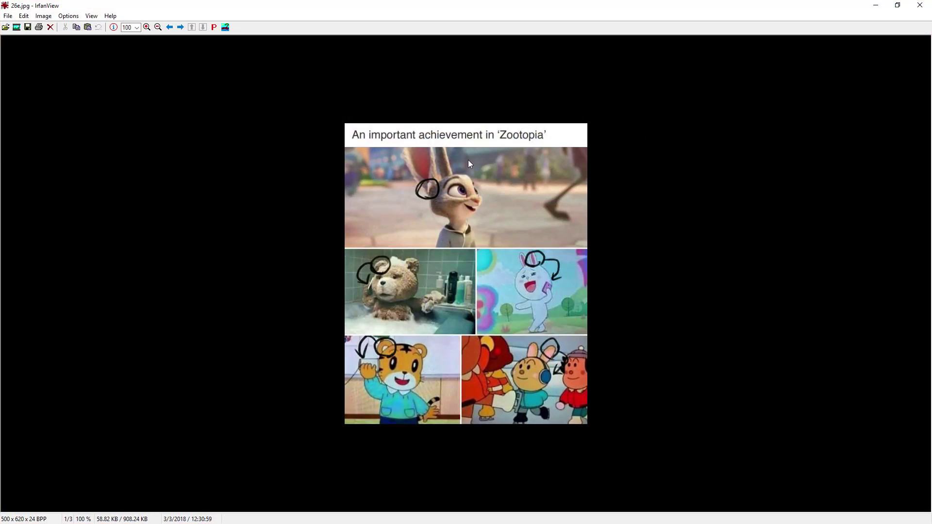
Examine the ear placement in the 'Zootopia' comparison picture at 146% zoom, and close the image
left_click(147, 27)
left_click(146, 27)
left_click(146, 27)
left_click(146, 27)
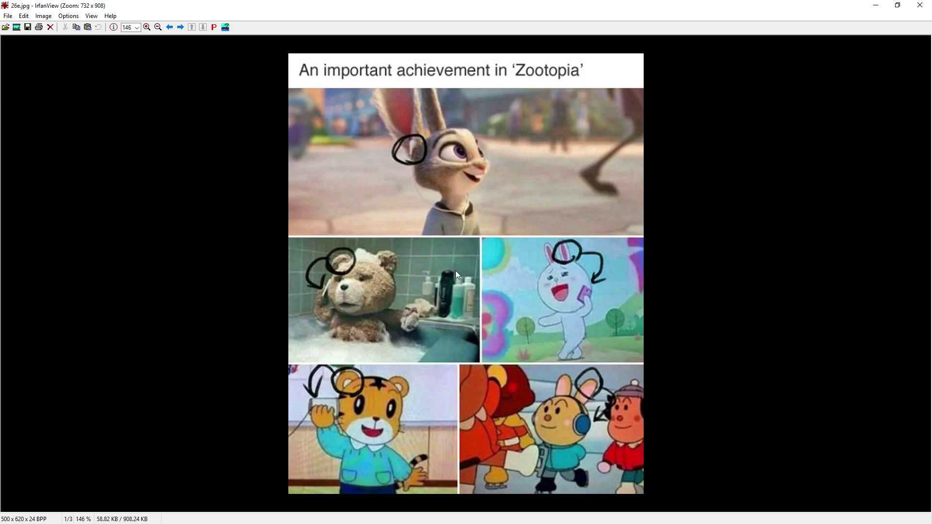
left_click(920, 5)
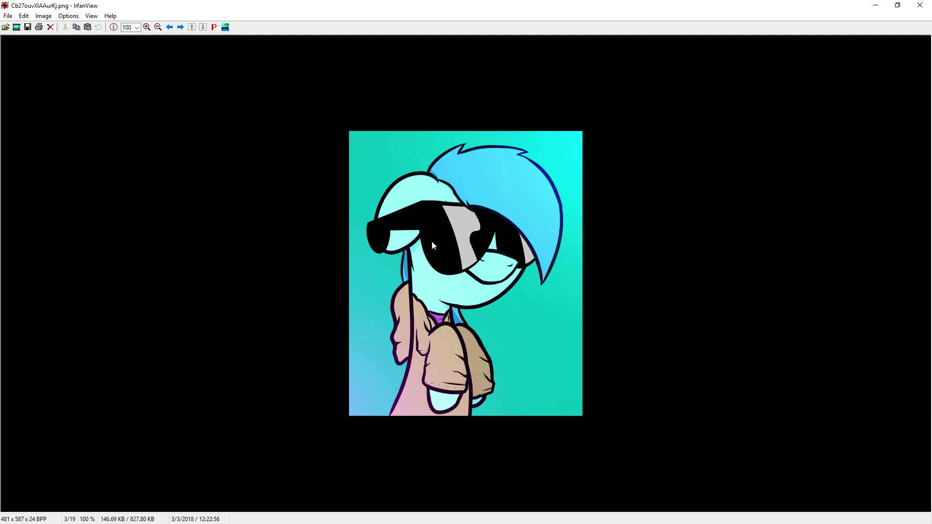
Browse forward through the sunglasses examples to the American flag picture and frame the saluting pony's sunglasses
left_click(181, 27)
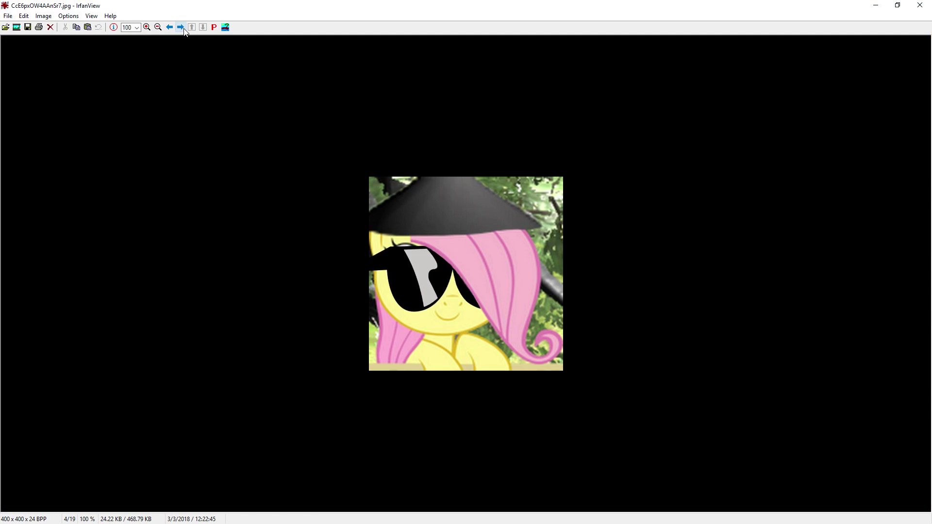
left_click(182, 28)
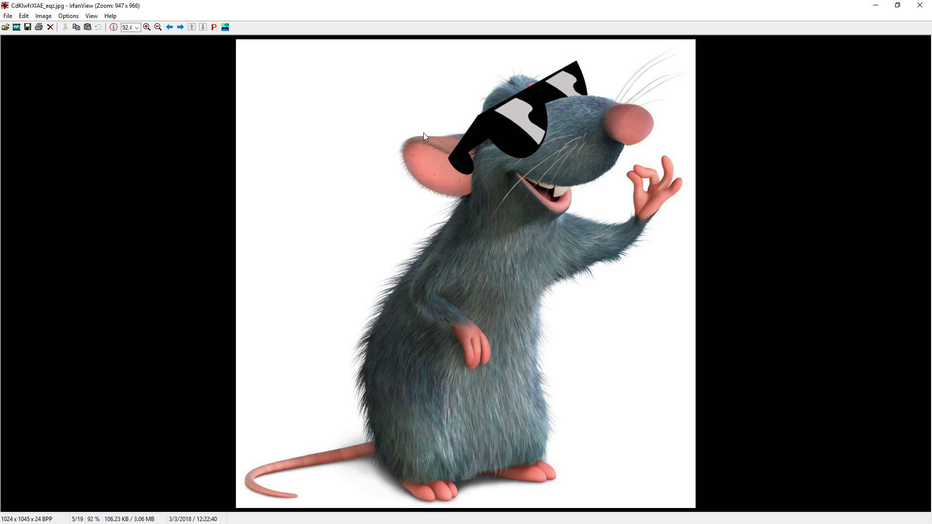
left_click(181, 28)
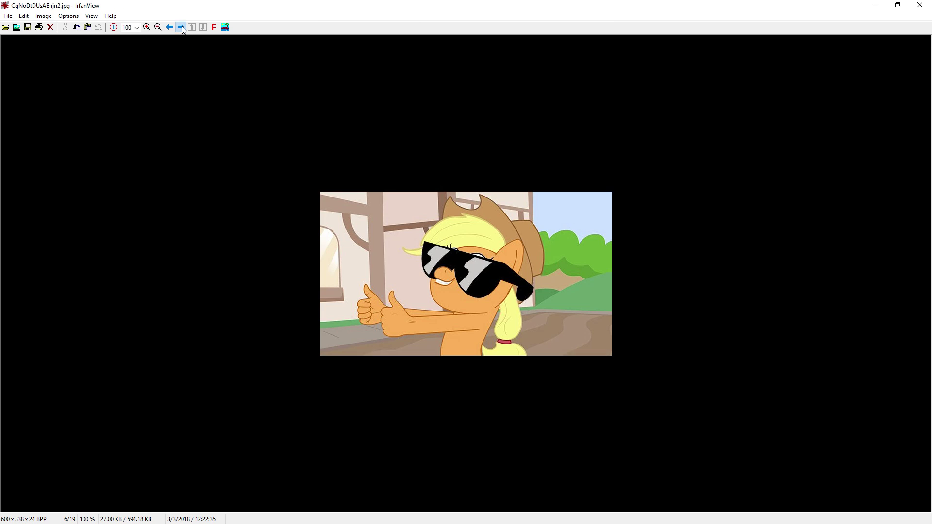
left_click(181, 28)
left_click(182, 28)
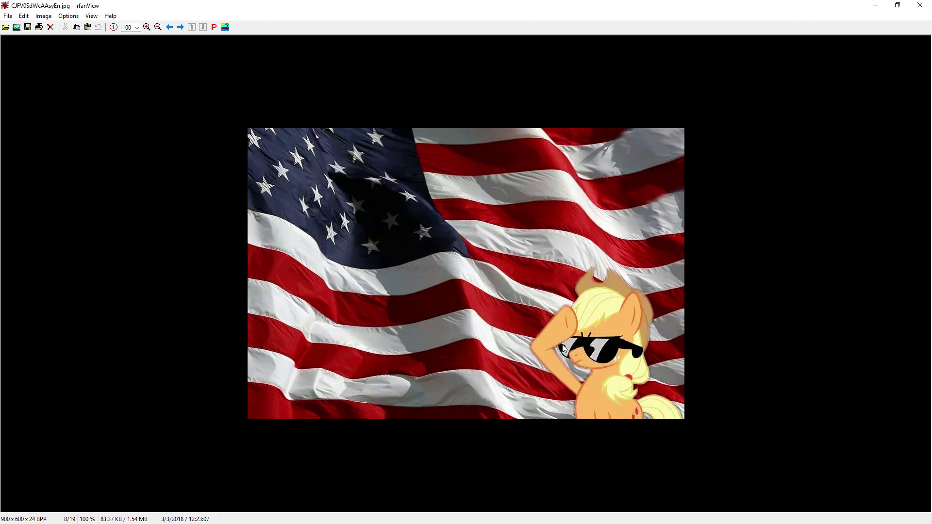
left_click_drag(510, 282, 671, 395)
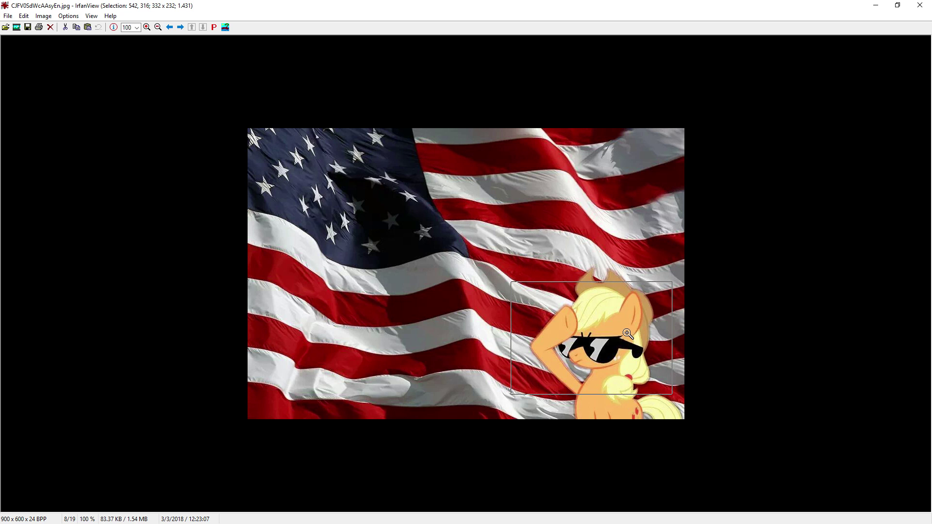
Browse the following sunglasses examples up to the photo of the bearded man, comparing how the glasses fit each head
left_click(180, 27)
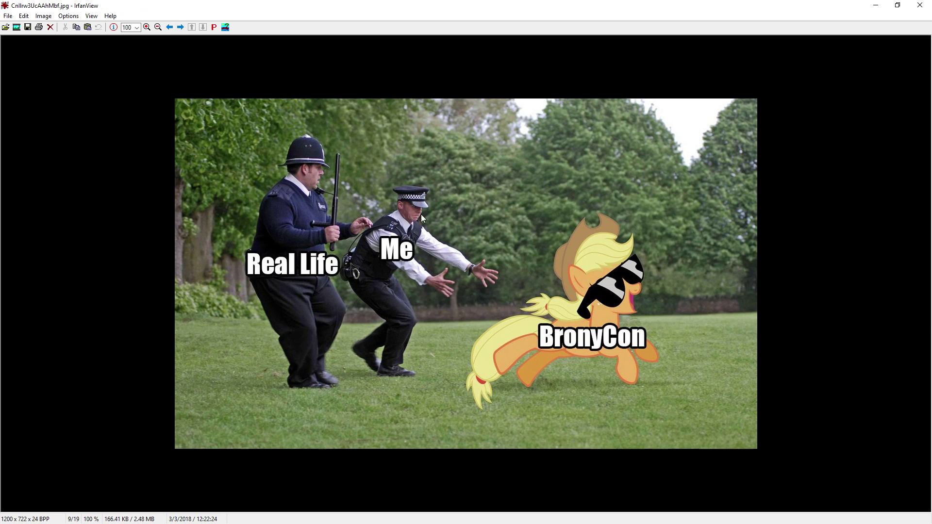
left_click(180, 27)
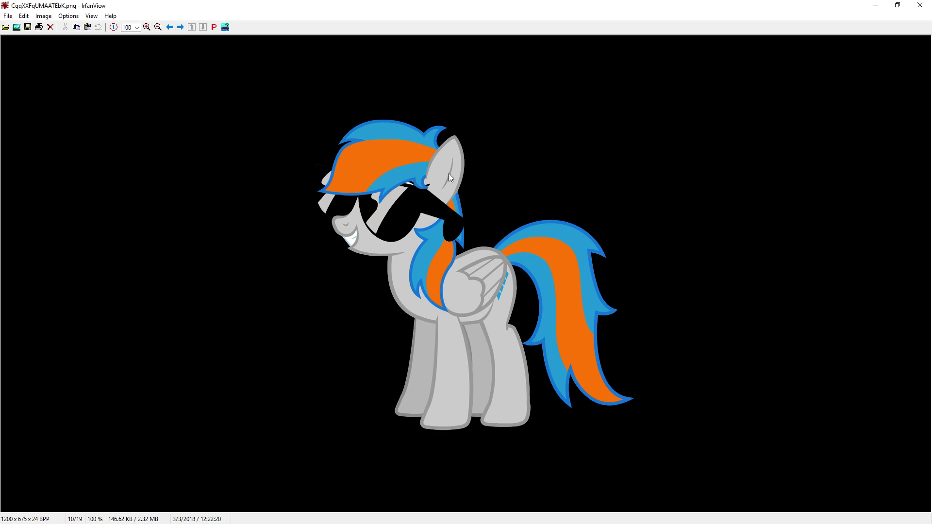
left_click(180, 27)
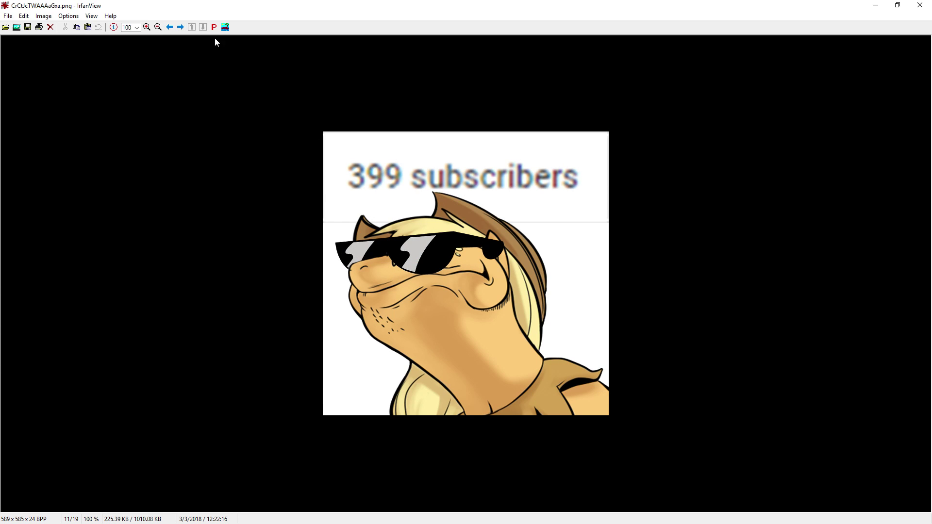
left_click(180, 27)
left_click(180, 28)
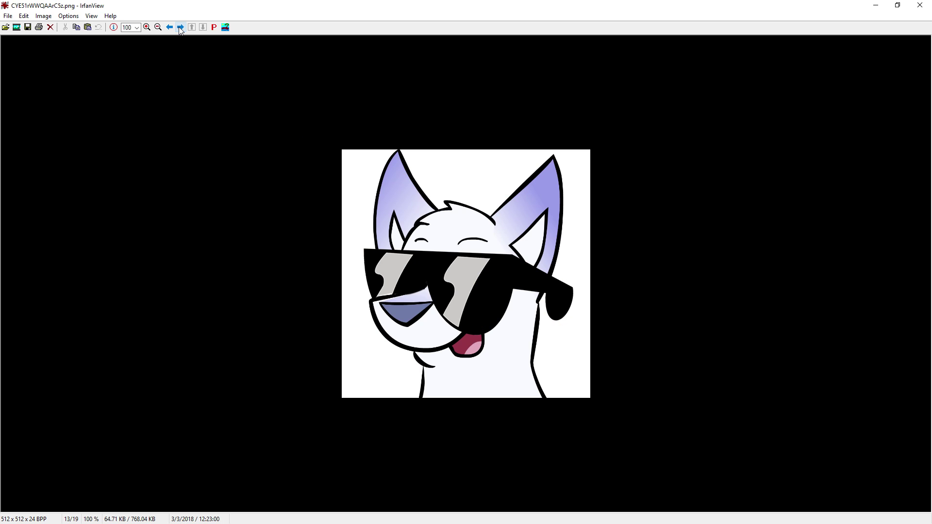
left_click(180, 27)
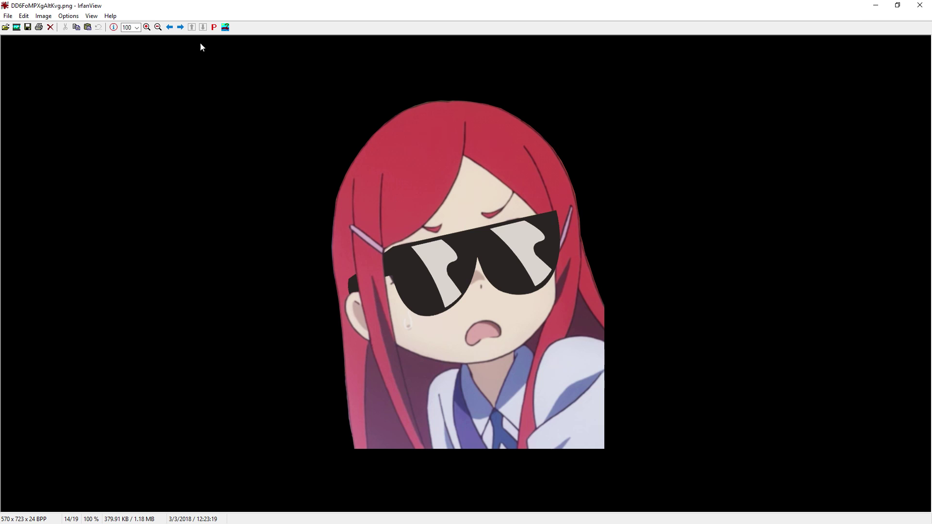
left_click(180, 27)
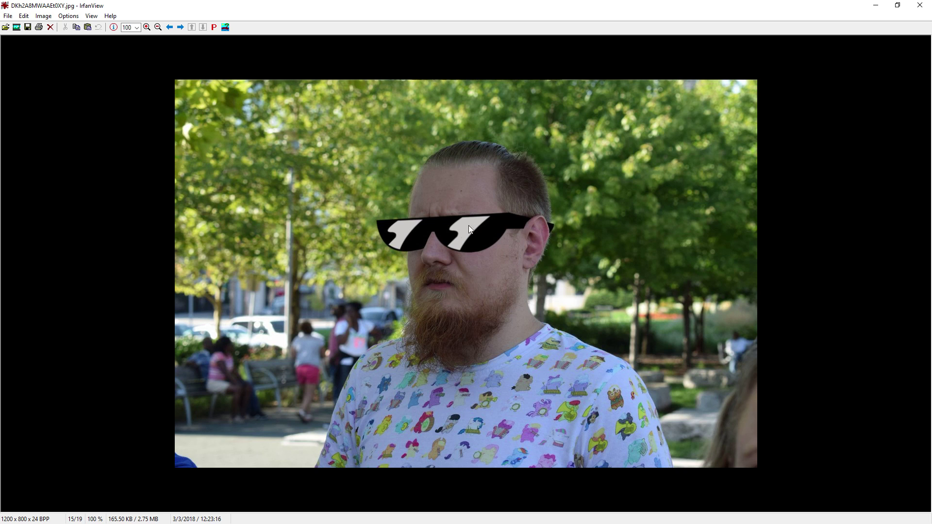
Enlarge the bearded man's photo to 161% and frame the area where the sunglasses' arm meets the ear
left_click(146, 28)
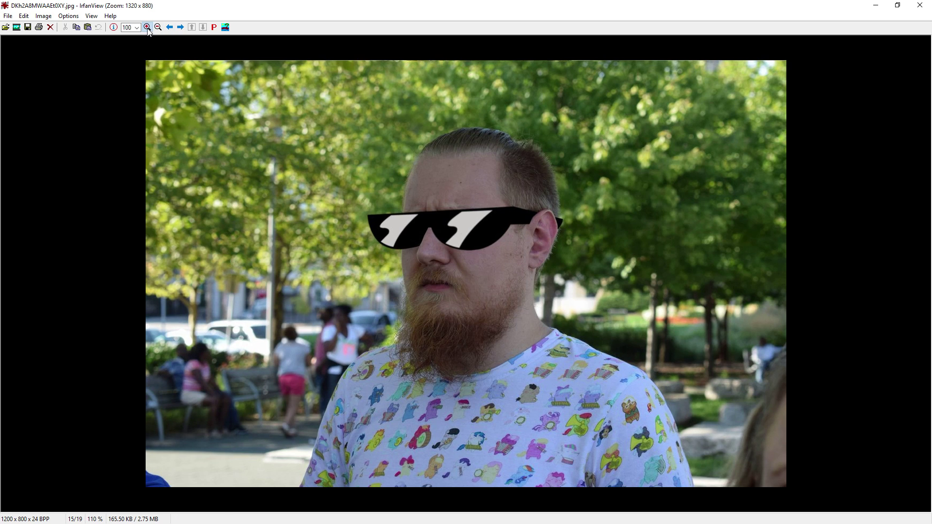
left_click(147, 27)
left_click(147, 27)
left_click(147, 27)
left_click(147, 28)
left_click_drag(504, 141, 621, 286)
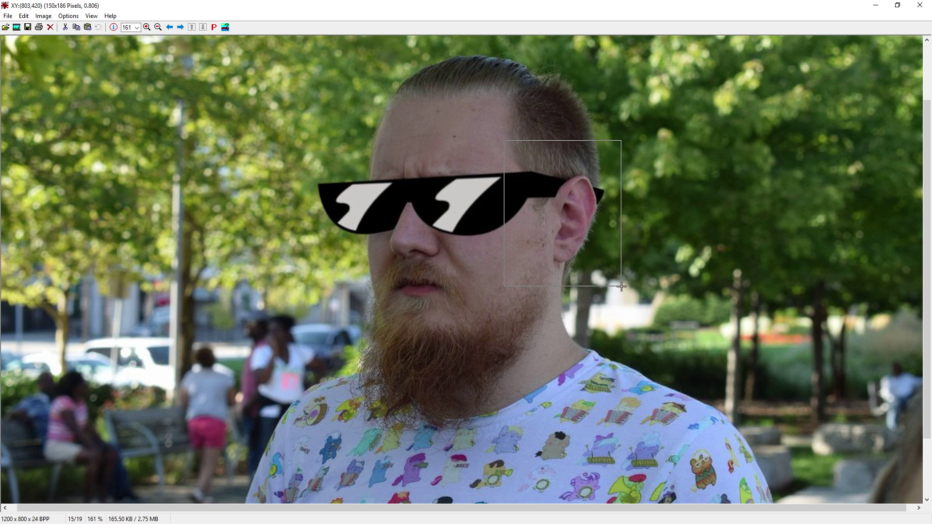
View the next example, the pink-haired character with bunny ears, and examine the sunglasses at 314% zoom
left_click(181, 28)
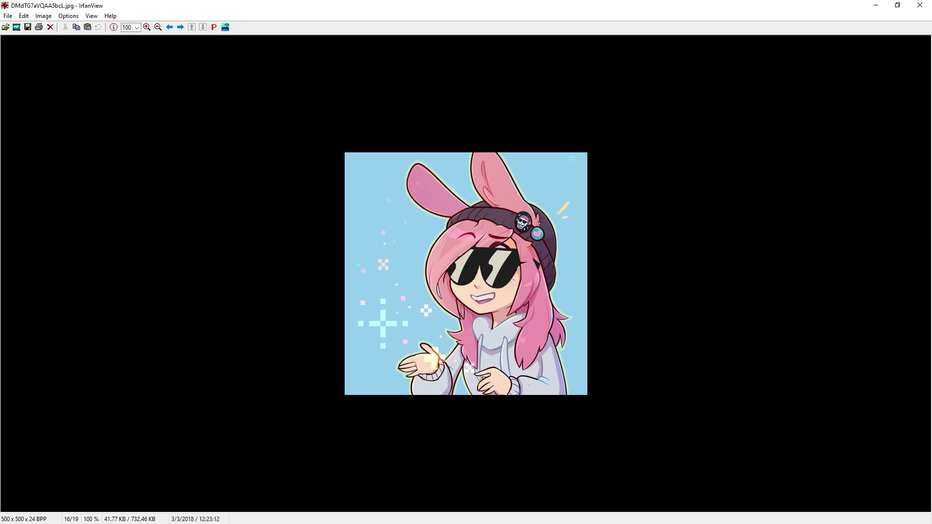
left_click(147, 27)
left_click(147, 27)
left_click(147, 27)
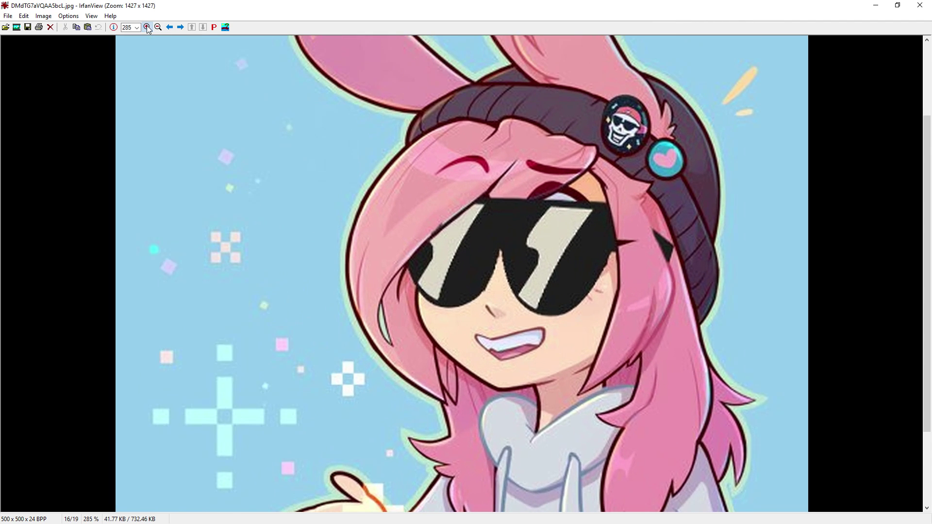
left_click(146, 27)
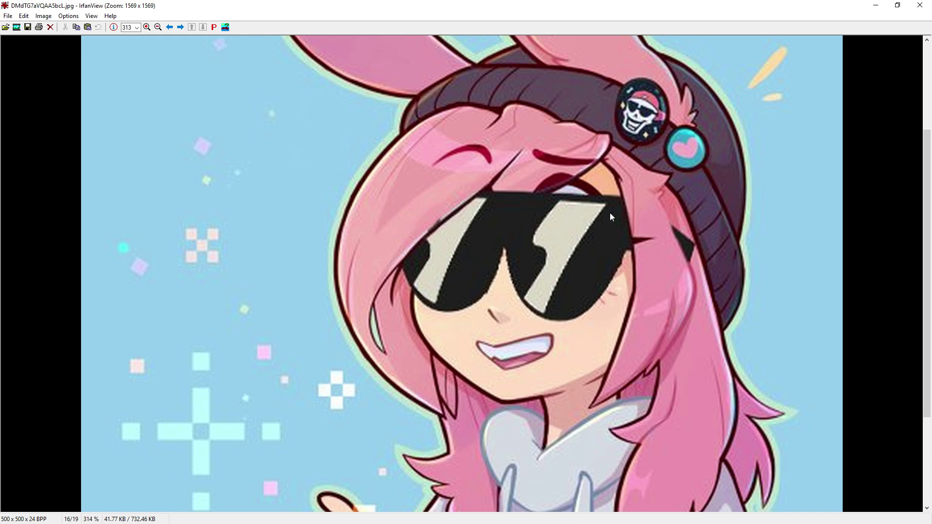
View the next example, the green unicorn, at 138% zoom and frame the small pony wearing sunglasses
left_click(180, 30)
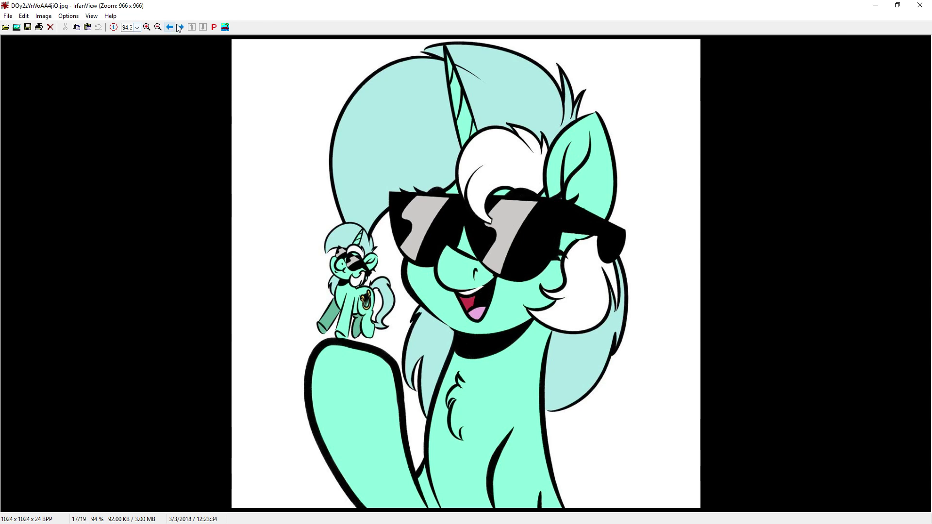
left_click(146, 27)
left_click(146, 27)
left_click(147, 28)
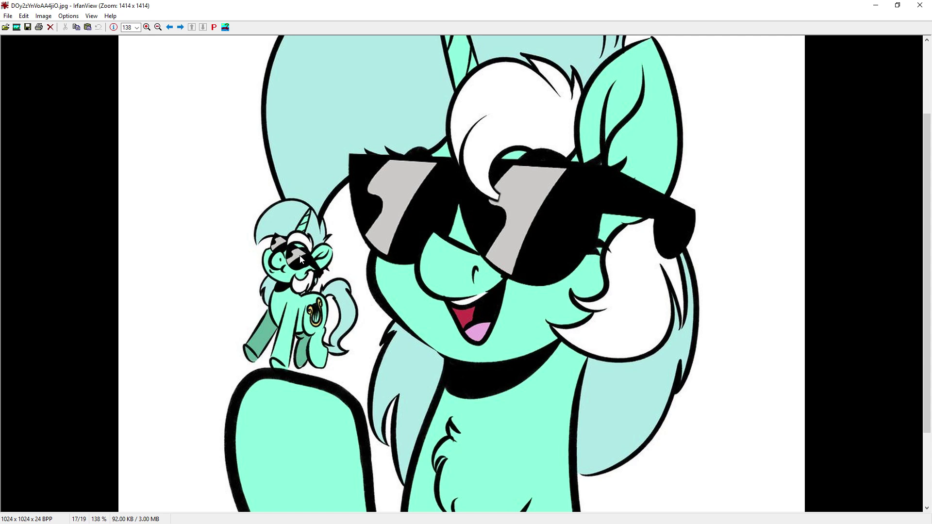
left_click_drag(206, 164, 367, 320)
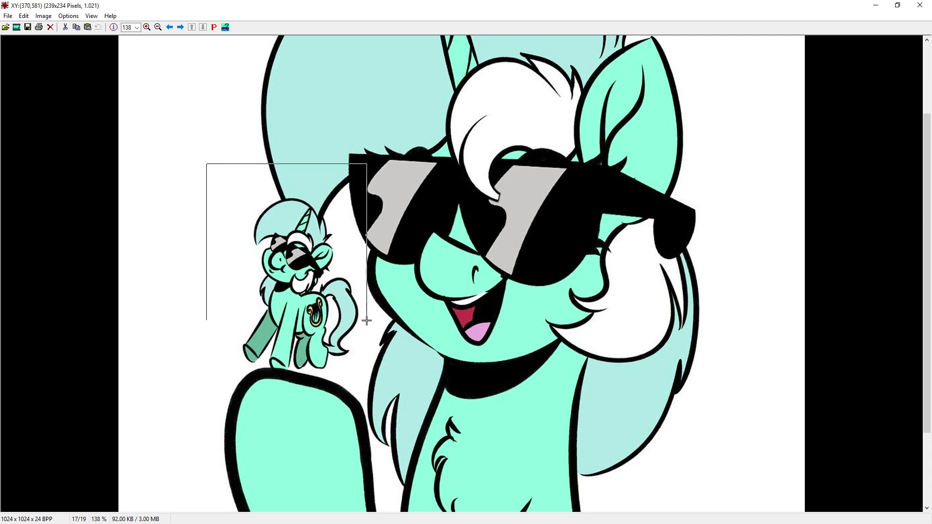
left_click(535, 224)
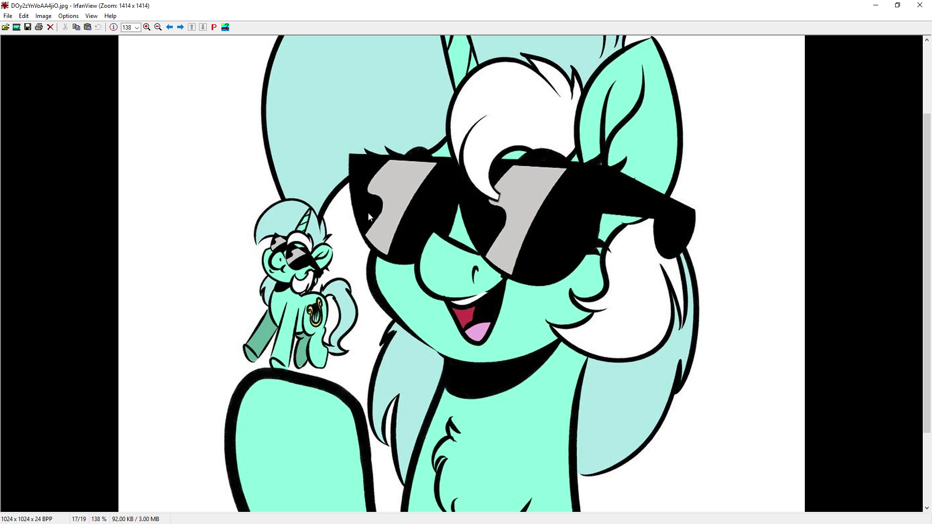
View the last two sunglasses examples, the pixel-art pony and the fiery background picture, and close the image viewer
left_click(179, 27)
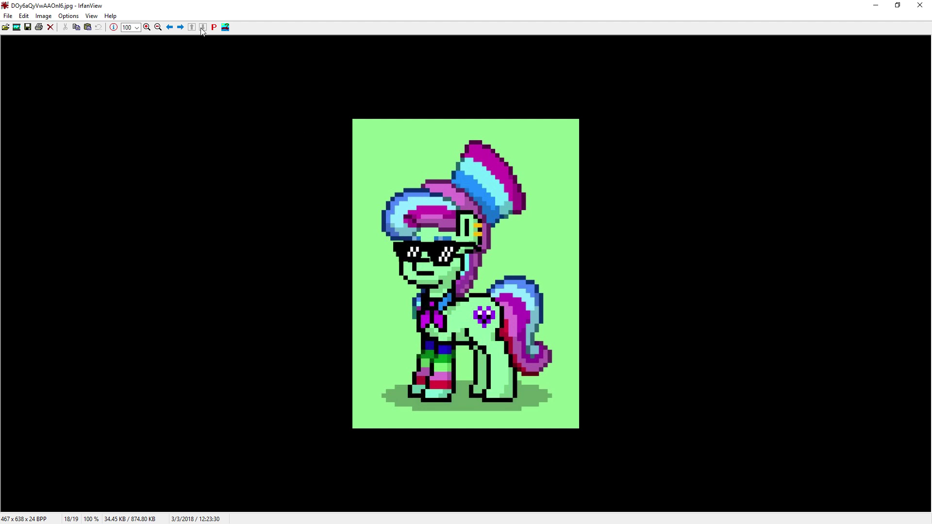
left_click(179, 27)
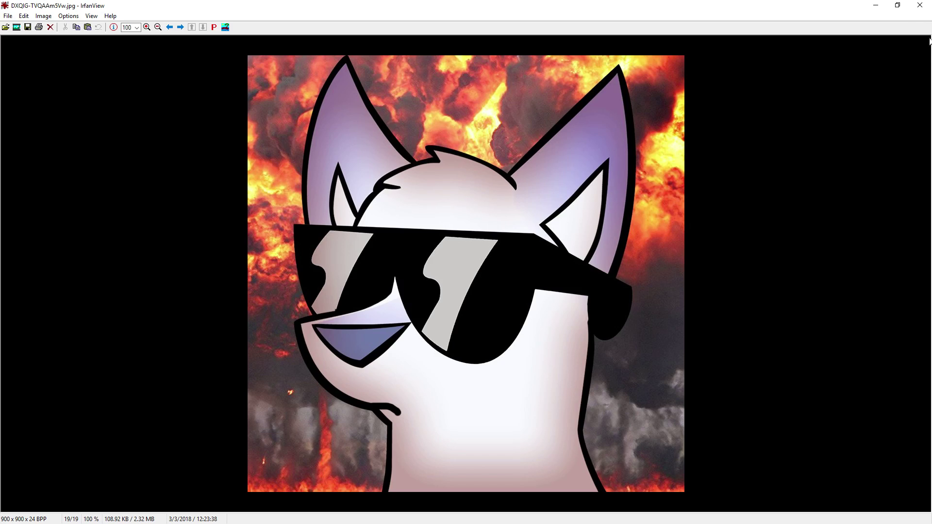
left_click(920, 4)
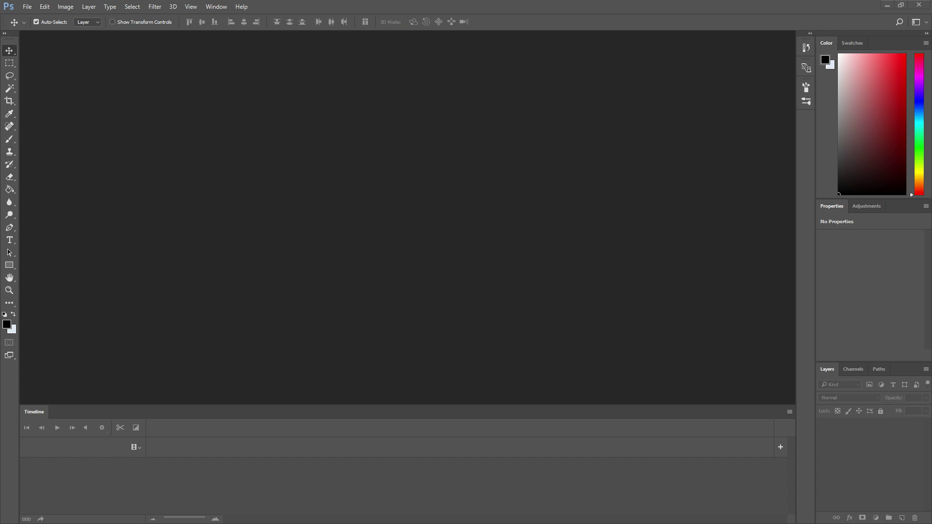
Open the Applejack vector PNG in Photoshop and enlarge the face to 25% zoom
left_click_drag(462, 242, 458, 262)
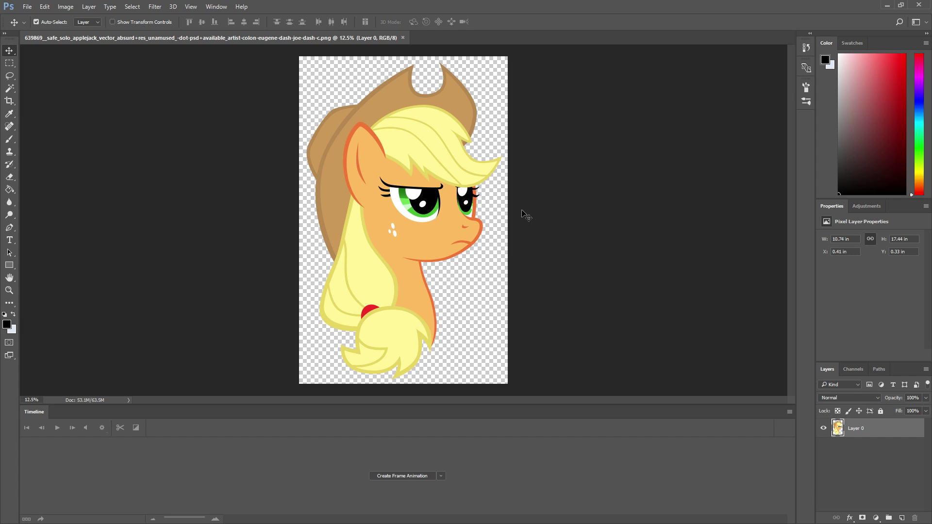
key("ctrl+plus")
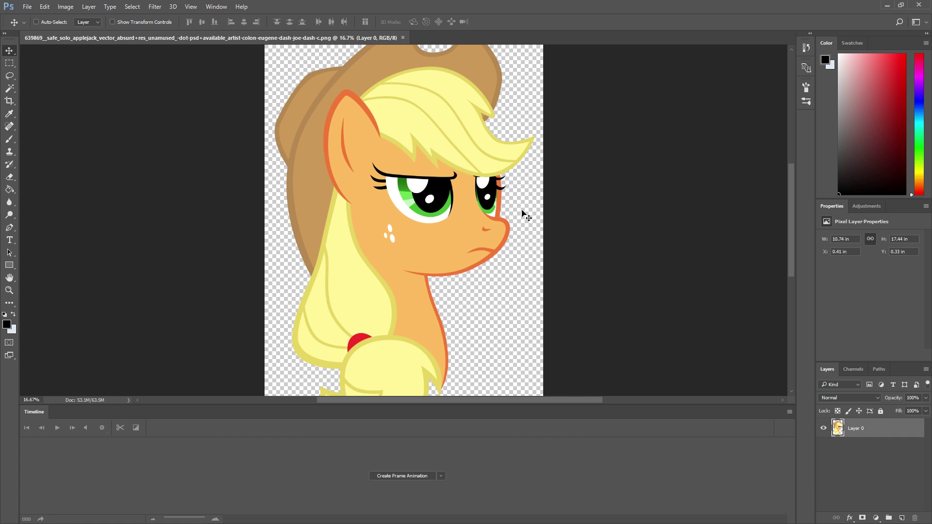
key("ctrl+plus")
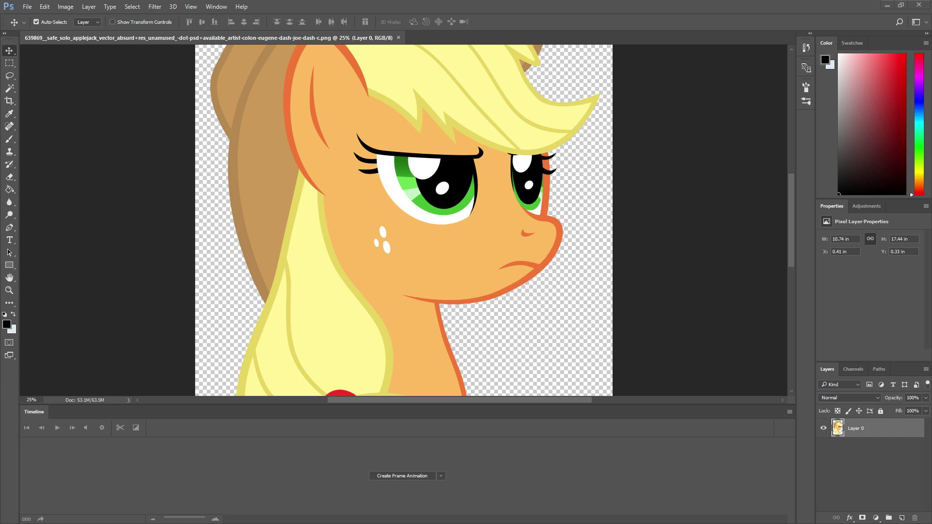
Place the black sunglasses image into the document, flip it horizontally, and shift it up toward the pony's eyes
left_click_drag(667, 265, 495, 238)
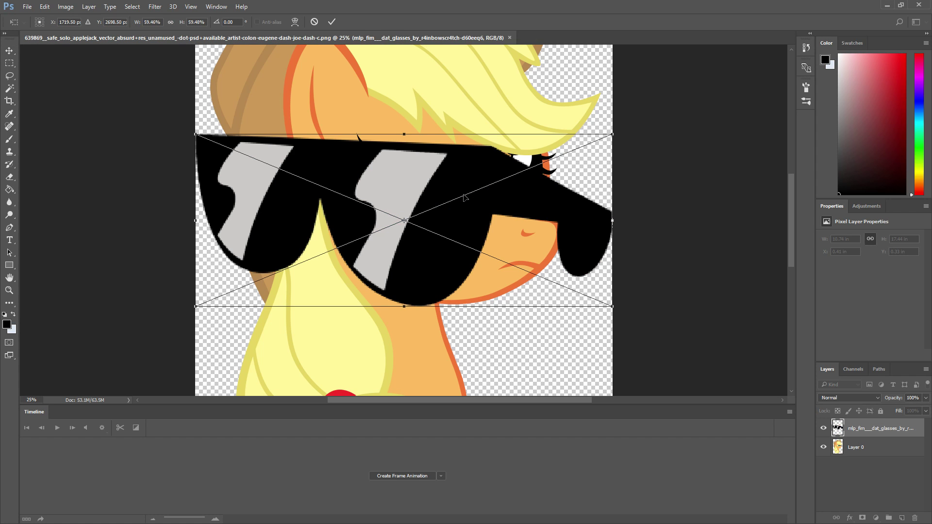
right_click(436, 188)
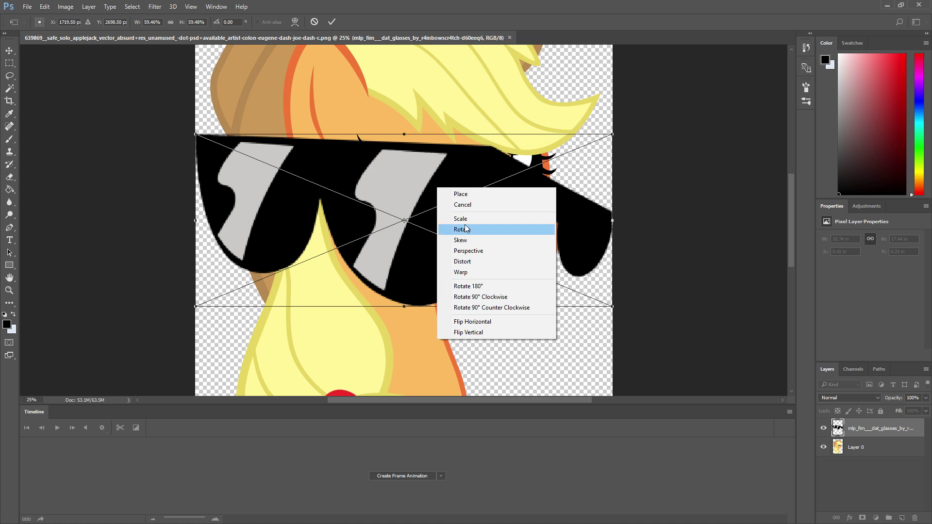
left_click(475, 321)
left_click_drag(433, 177, 433, 141)
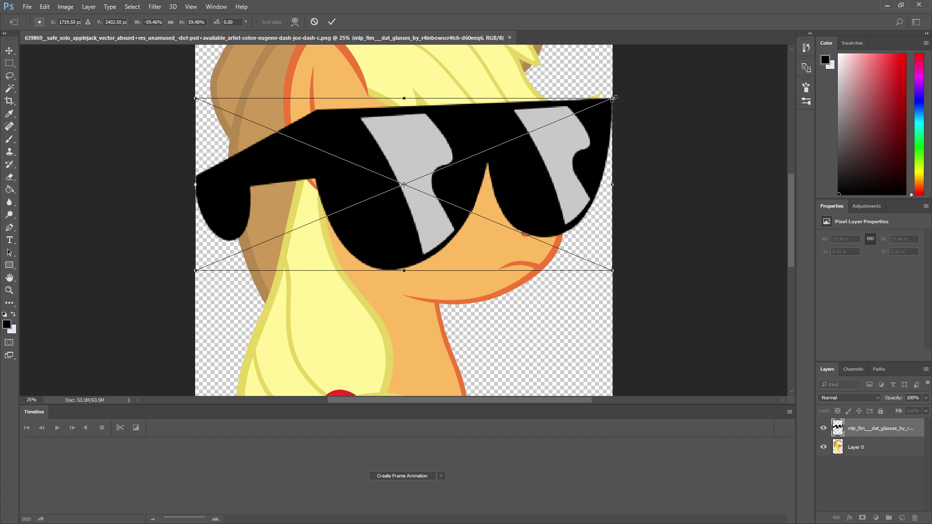
Scale the sunglasses proportionally to about 41.7% and position them over both of the pony's eyes
left_click_drag(612, 98, 505, 145)
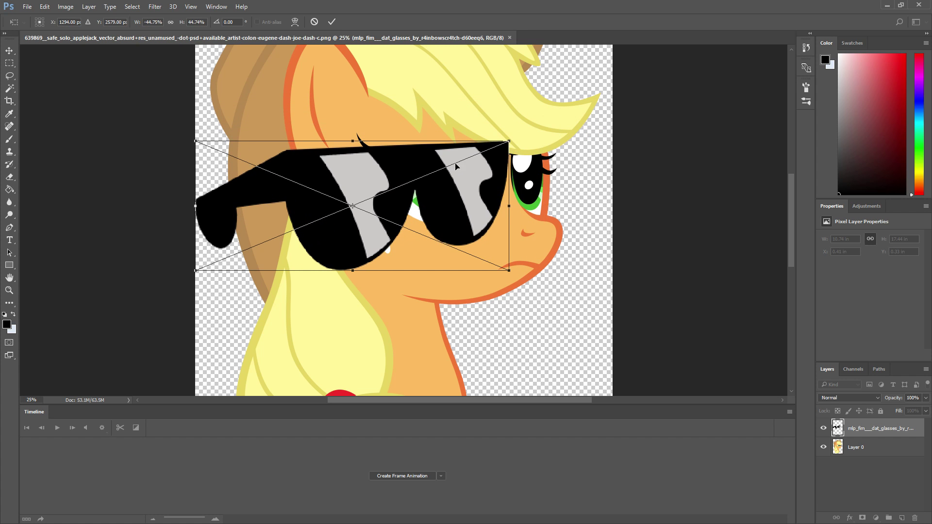
left_click_drag(413, 176, 496, 102)
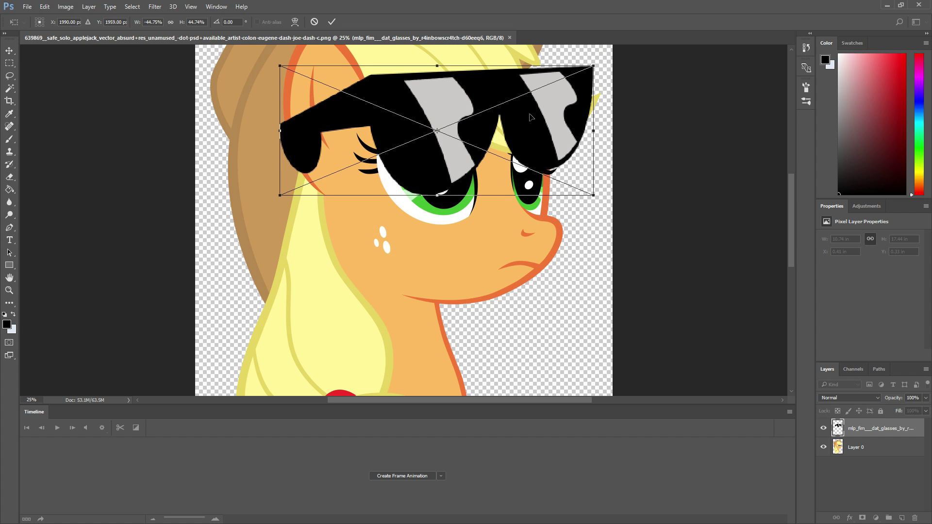
left_click_drag(530, 117, 528, 180)
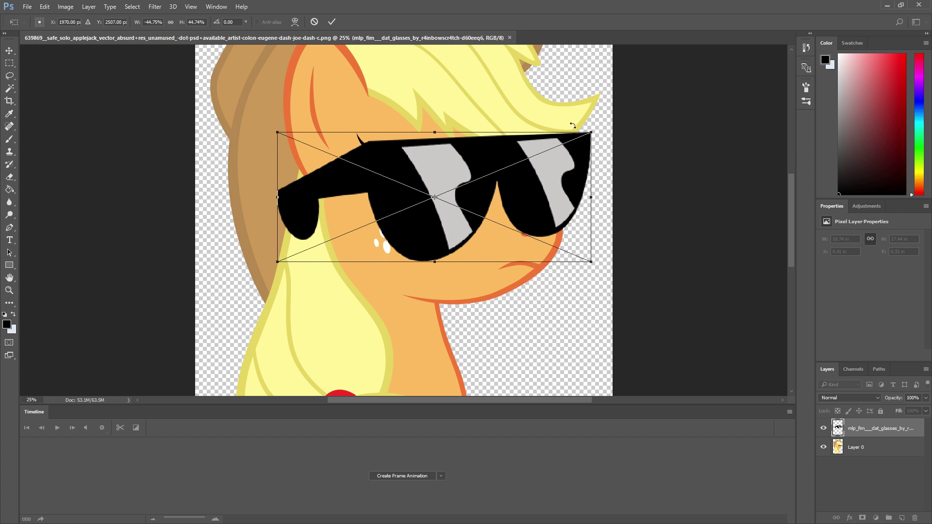
left_click_drag(593, 131, 581, 166)
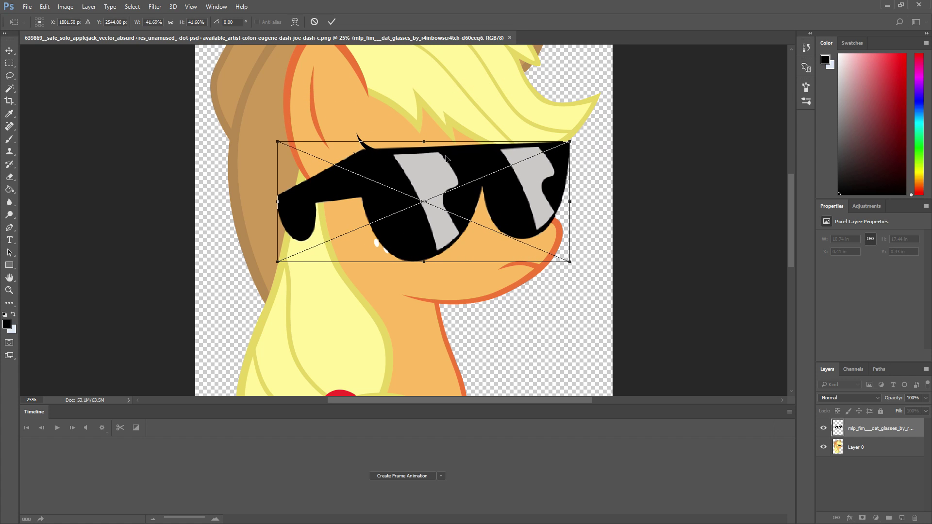
mouse_move(445, 160)
left_mouse_down()
mouse_move(449, 180)
mouse_move(449, 162)
left_mouse_up()
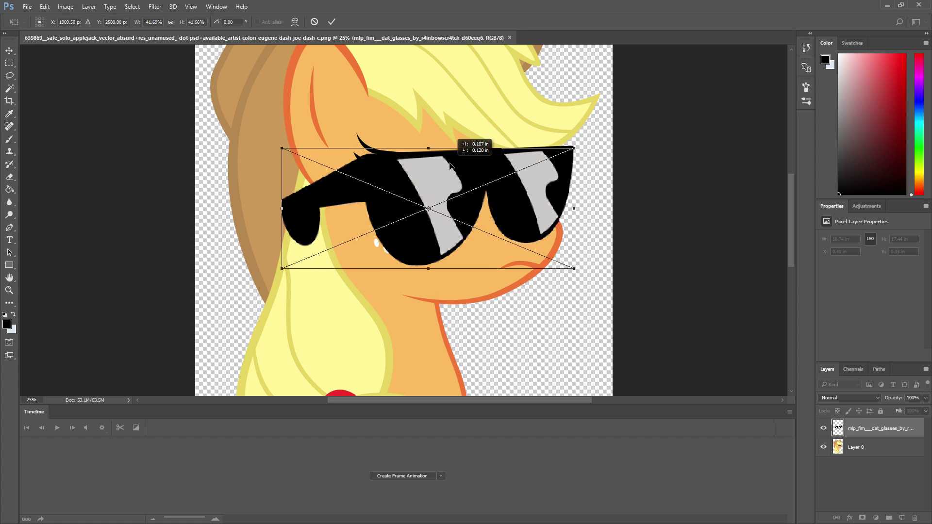
mouse_move(448, 156)
left_mouse_down()
mouse_move(454, 98)
mouse_move(458, 164)
left_mouse_up()
left_click_drag(433, 262, 441, 288)
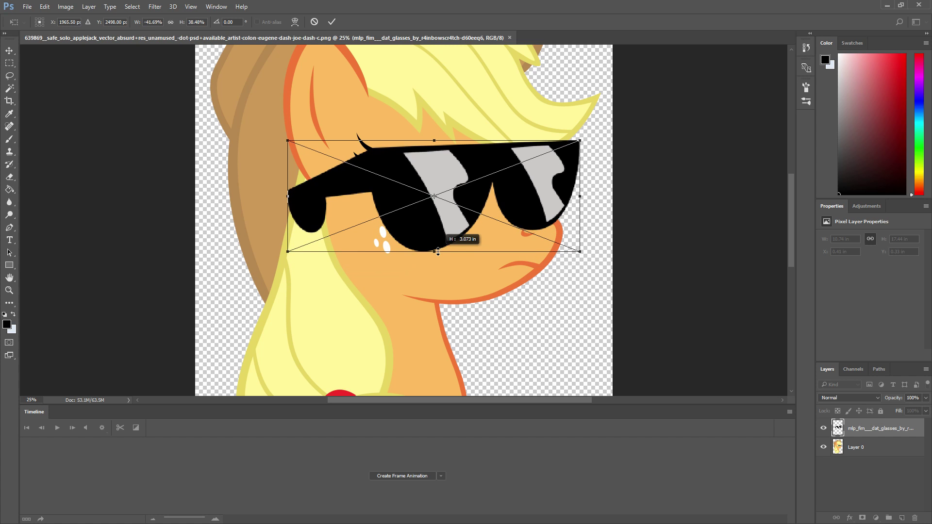
key("ctrl+z")
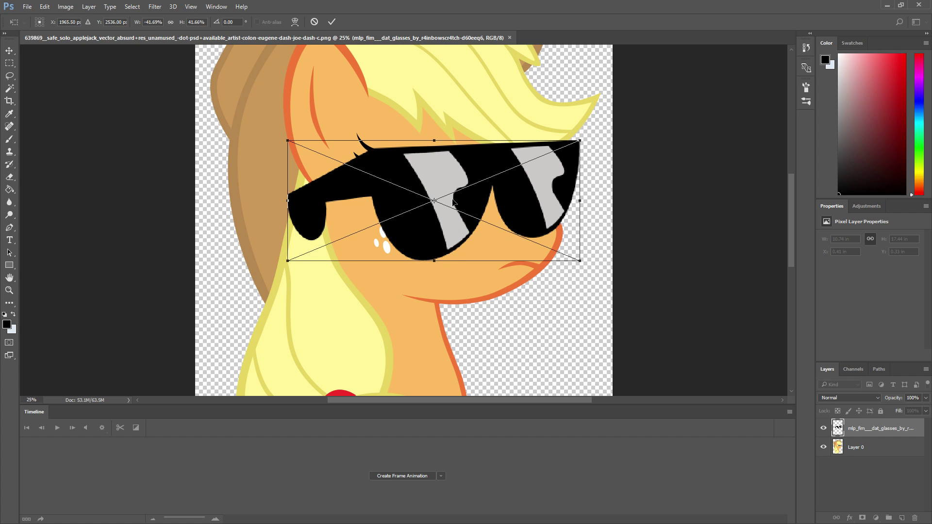
Rotate the sunglasses by about 1.28° and reposition them over the eyes, just under the fringe
mouse_move(453, 202)
left_mouse_down()
mouse_move(471, 123)
mouse_move(440, 192)
mouse_move(450, 190)
left_mouse_up()
left_click_drag(272, 140, 277, 137)
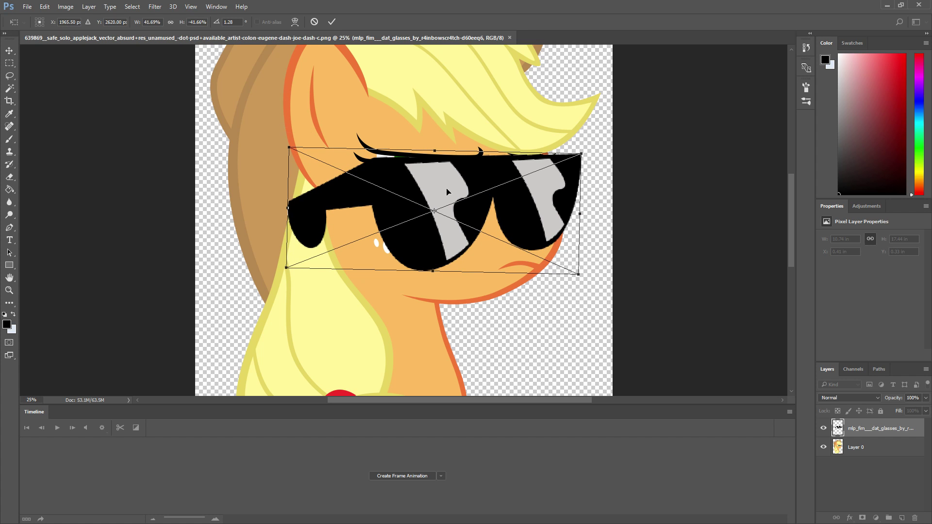
left_click_drag(447, 191, 476, 182)
left_click_drag(544, 203, 520, 146)
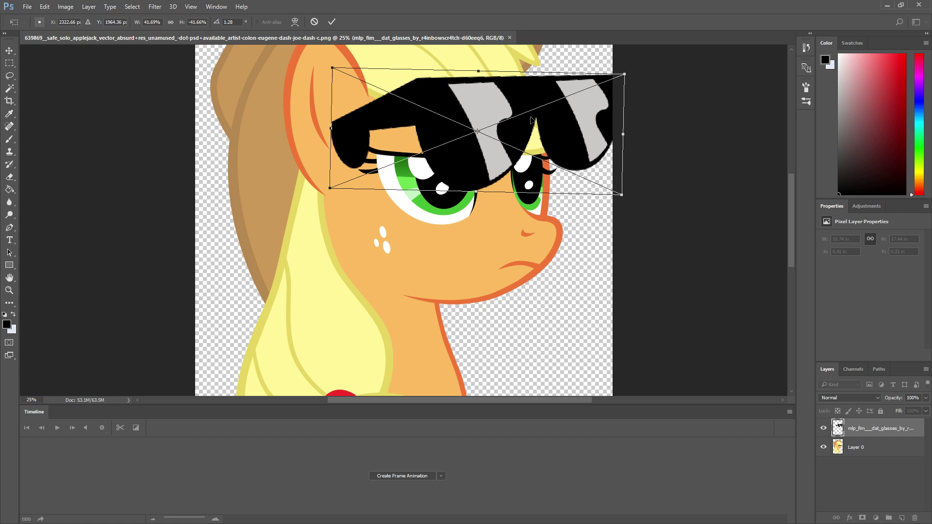
left_click_drag(511, 104, 488, 180)
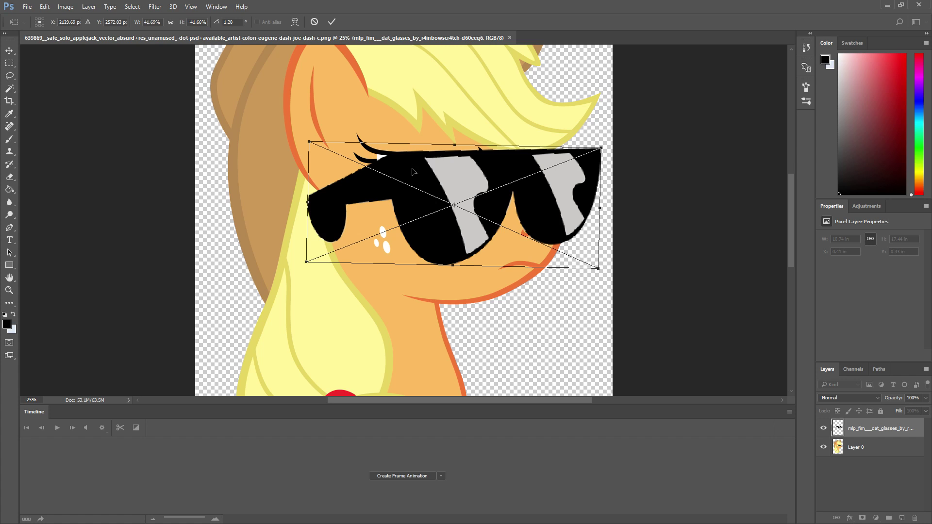
Widen the sunglasses to about 44.5%, reduce their height to about 35.5%, and commit the placement
left_click_drag(308, 203, 290, 204)
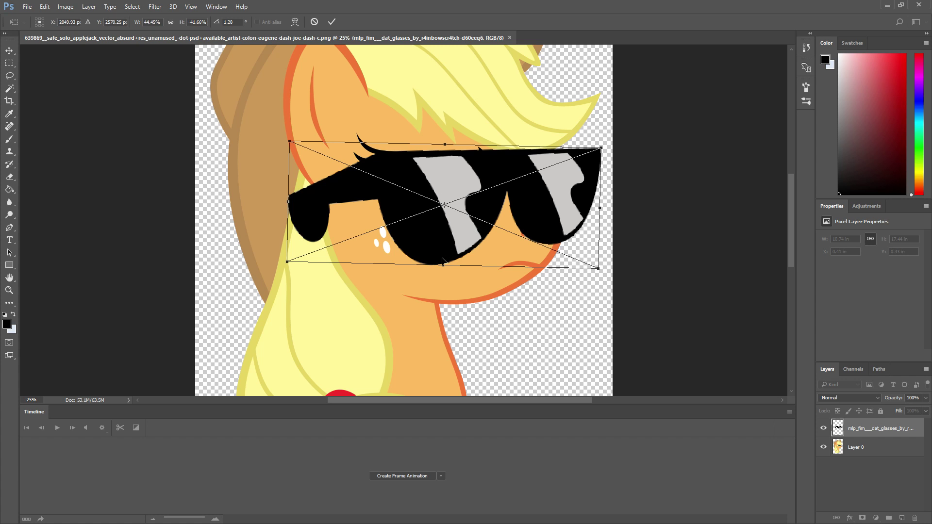
mouse_move(443, 265)
left_mouse_down()
mouse_move(441, 204)
mouse_move(436, 248)
left_mouse_up()
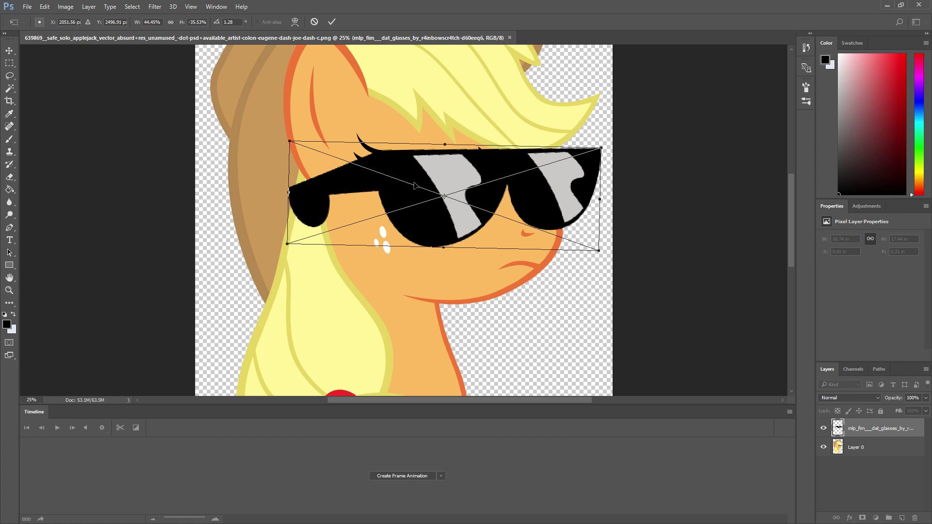
left_click(10, 51)
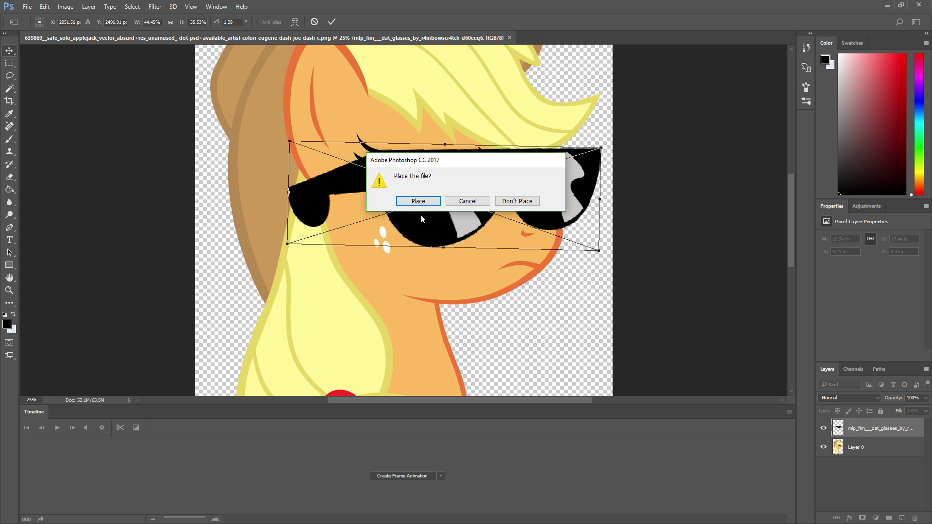
left_click(418, 202)
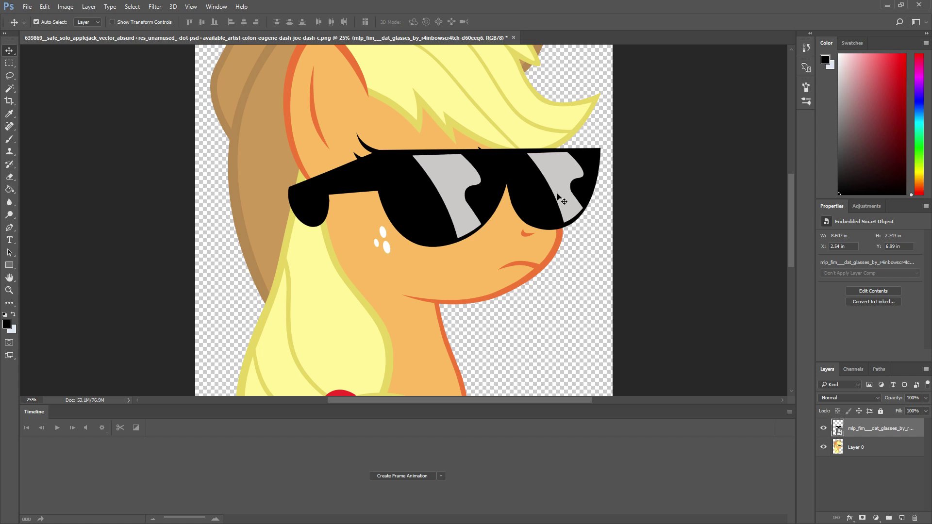
Duplicate the pony layer and move the original pony layer above the sunglasses layer
left_click(543, 258)
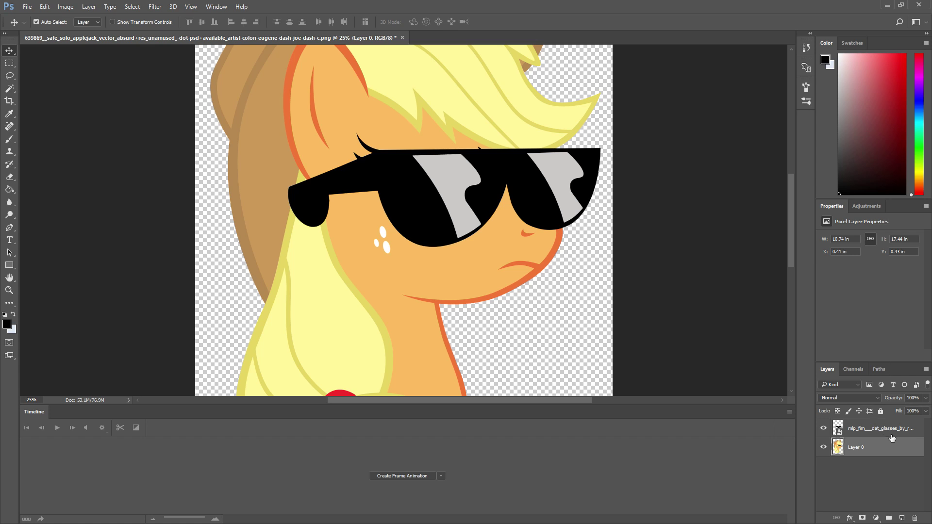
right_click(859, 449)
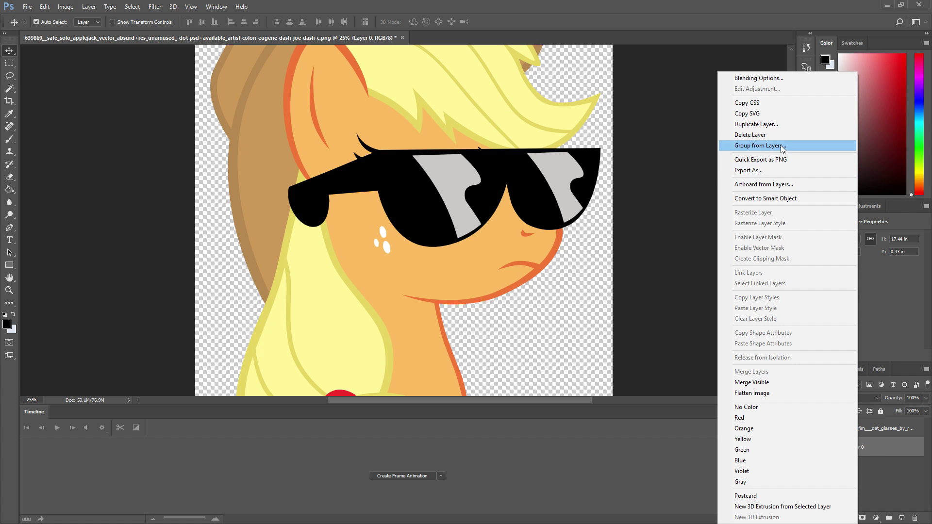
left_click(756, 124)
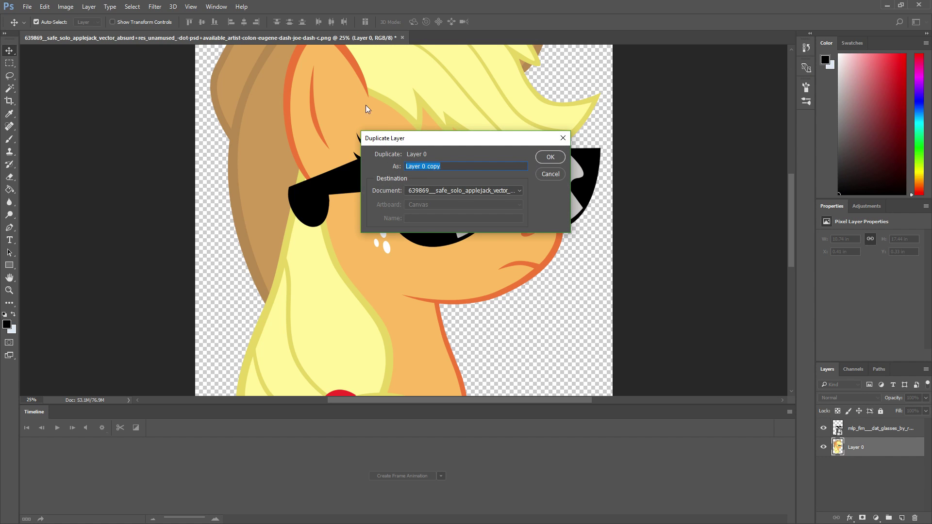
left_click(549, 158)
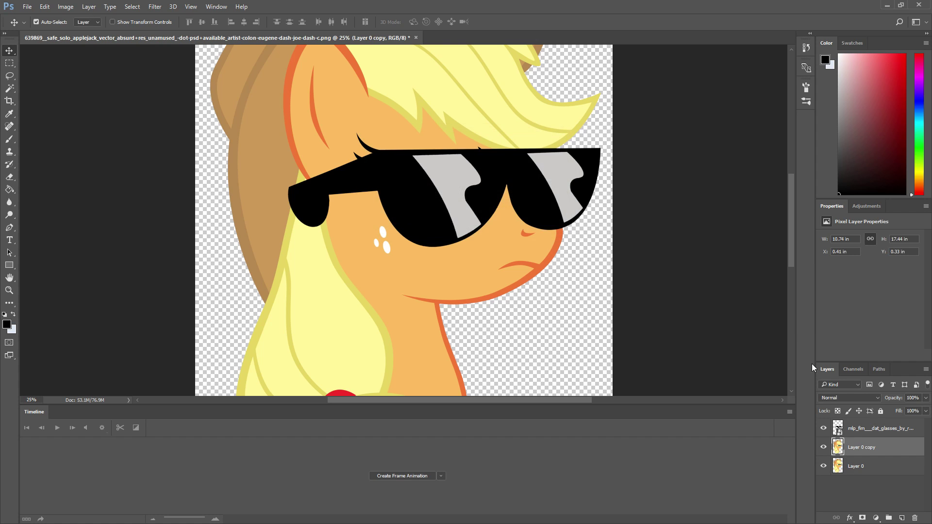
left_click_drag(869, 476, 856, 429)
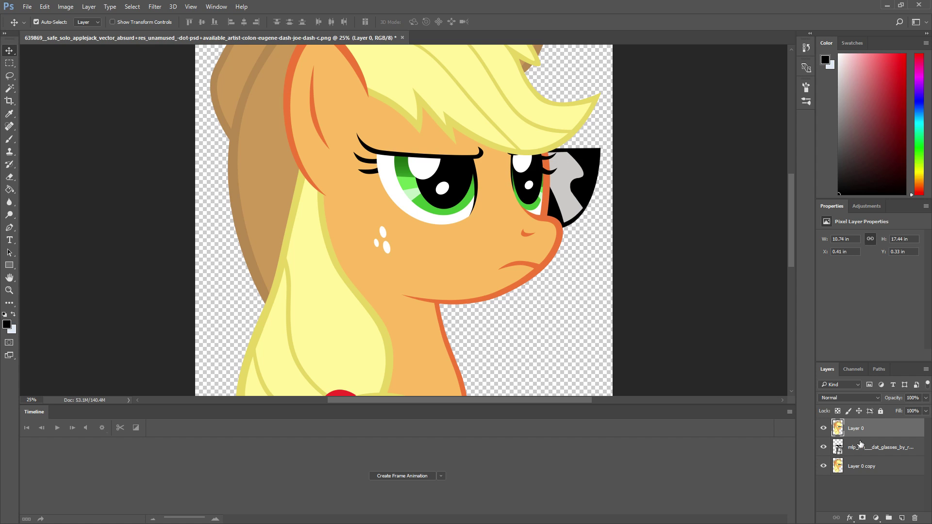
Erase the top pony layer over the sunglasses' arm and near lens with a 322 px Eraser
left_click(9, 176)
right_click(390, 209, "alt")
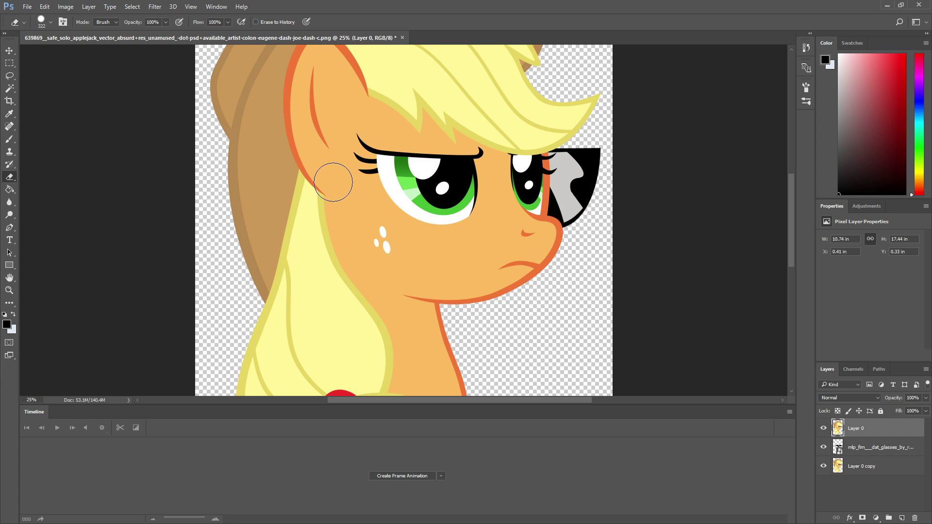
mouse_move(381, 180)
left_mouse_down()
mouse_move(316, 176)
mouse_move(325, 174)
mouse_move(311, 200)
mouse_move(290, 189)
mouse_move(280, 215)
mouse_move(328, 201)
mouse_move(344, 208)
mouse_move(386, 190)
mouse_move(431, 191)
mouse_move(420, 207)
mouse_move(391, 209)
mouse_move(412, 228)
left_mouse_up()
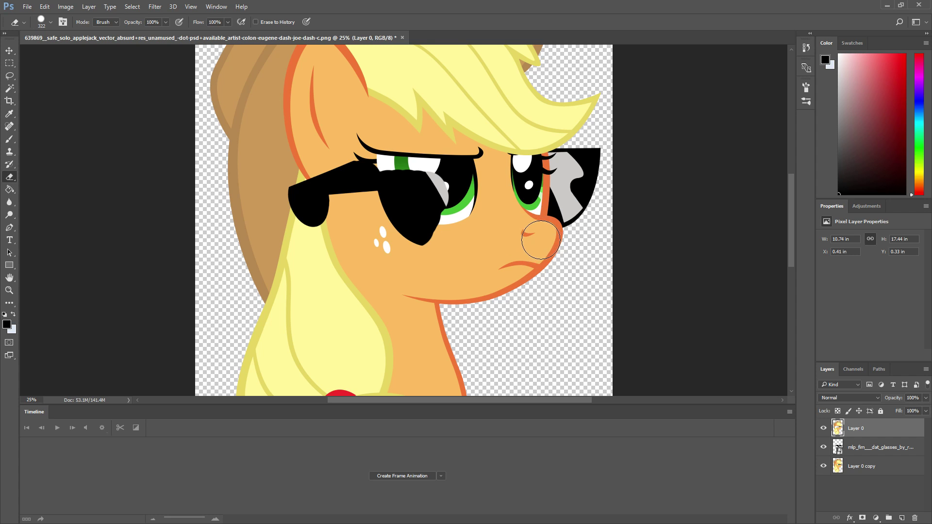
mouse_move(372, 173)
left_mouse_down()
mouse_move(403, 169)
mouse_move(392, 167)
mouse_move(477, 172)
mouse_move(439, 222)
mouse_move(446, 214)
mouse_move(438, 226)
mouse_move(448, 241)
mouse_move(473, 192)
left_mouse_up()
Shrink the Eraser to 138 px and erase the pony's eyelashes and upper eye over the far lens, following the fringe's lower edge
right_click(521, 188, "alt")
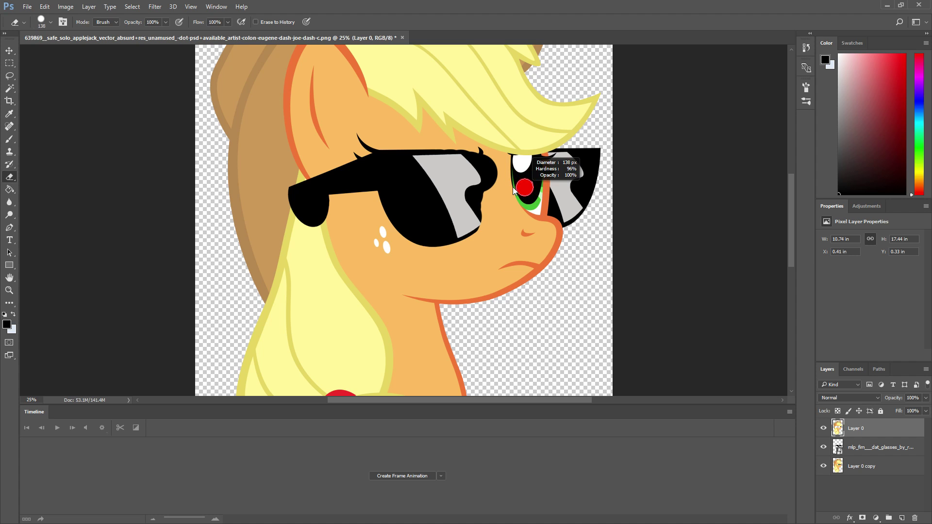
left_click_drag(555, 179, 565, 167)
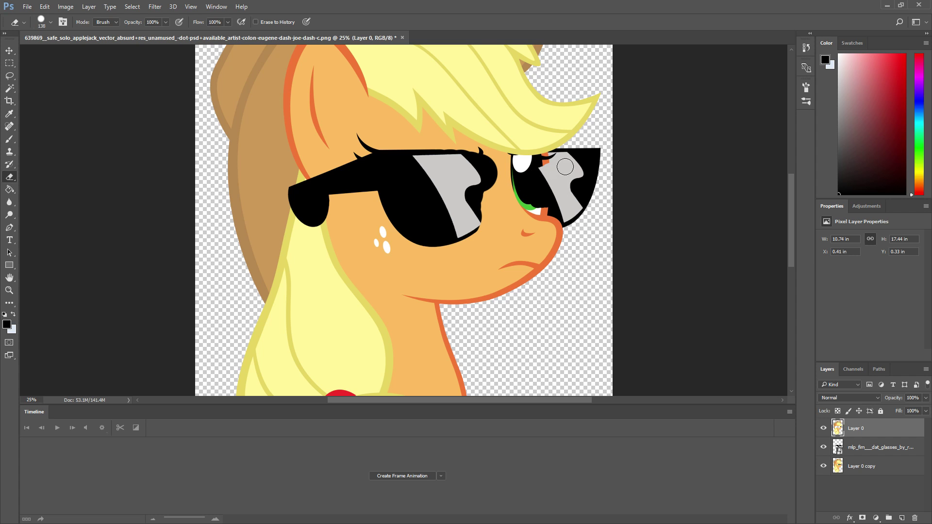
key("ctrl+plus")
key("ctrl+plus")
key("ctrl+plus")
key("ctrl+plus")
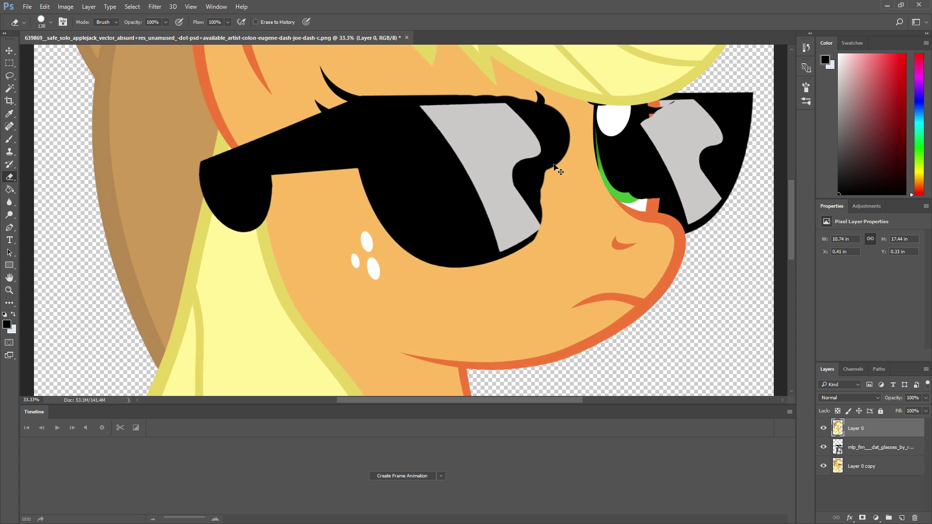
left_click_drag(634, 97, 282, 282)
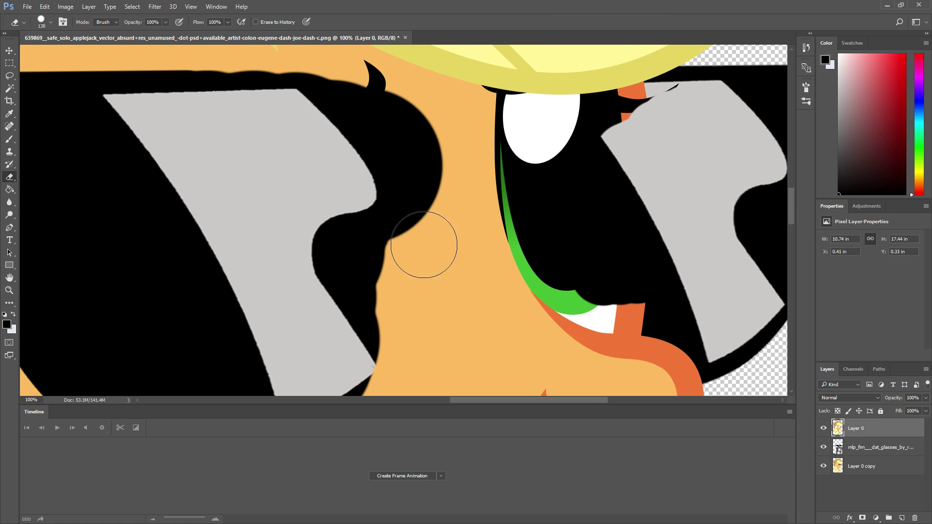
left_click_drag(464, 213, 351, 297)
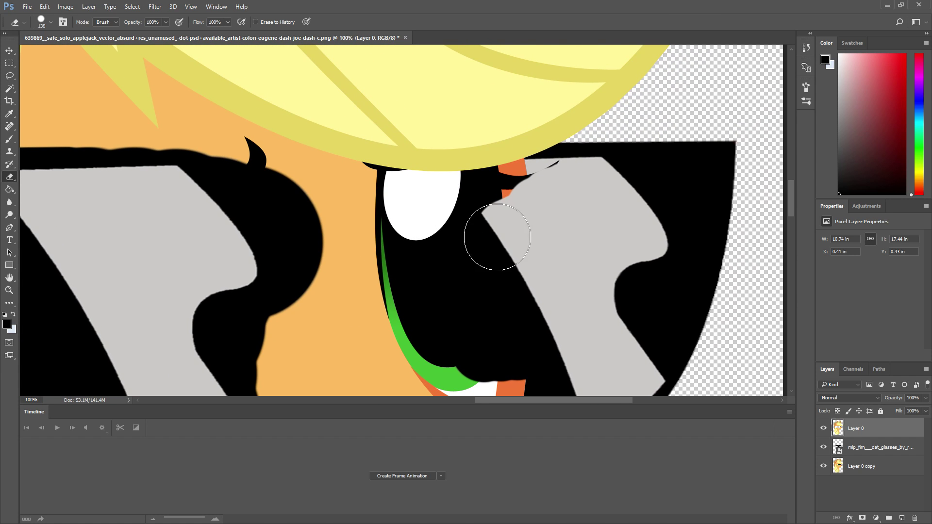
left_click_drag(517, 241, 483, 245)
left_click_drag(504, 197, 418, 215)
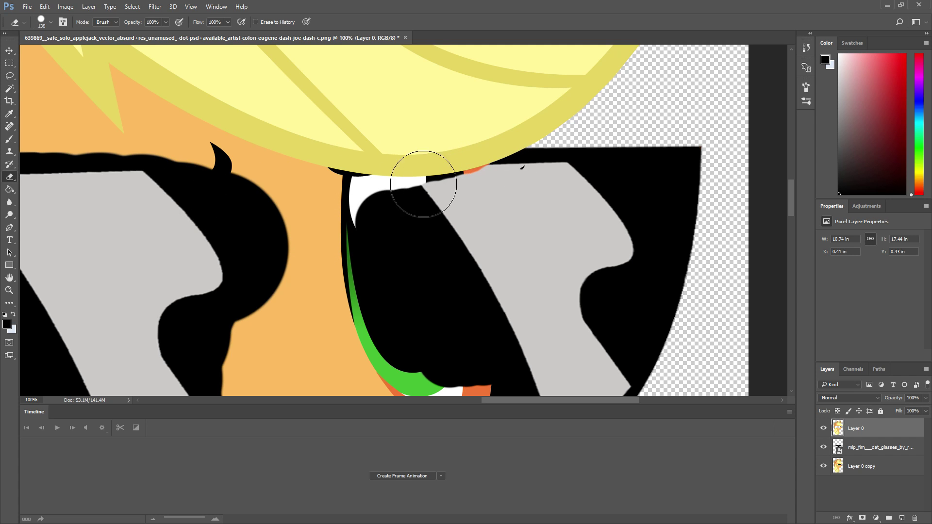
Erase the top pony layer between the two lenses and along the fringe's lower edge, uncovering the sunglasses' bridge
left_click_drag(191, 218, 408, 175)
scroll(382, 185, "down", 3)
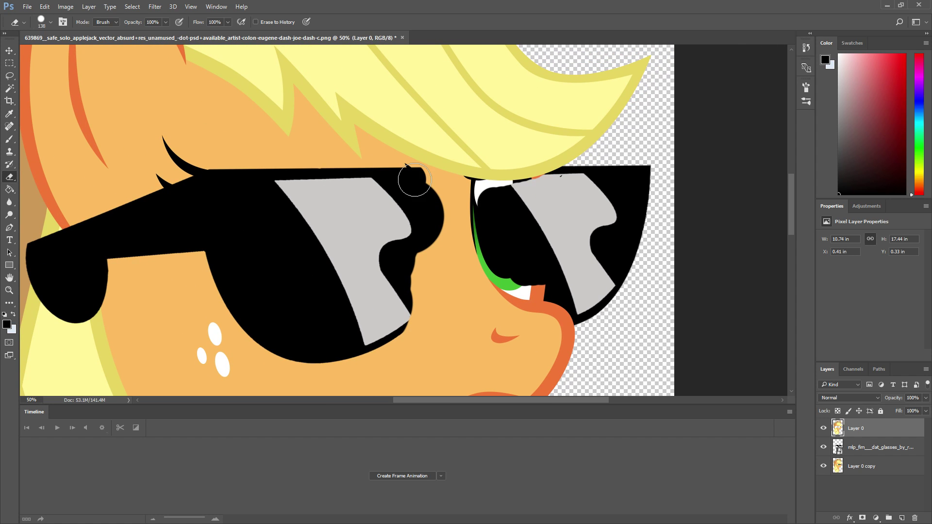
mouse_move(427, 183)
left_mouse_down()
mouse_move(500, 219)
mouse_move(432, 206)
mouse_move(420, 242)
mouse_move(390, 263)
mouse_move(413, 272)
mouse_move(397, 328)
mouse_move(425, 295)
mouse_move(442, 250)
mouse_move(449, 194)
mouse_move(442, 202)
mouse_move(434, 186)
mouse_move(502, 194)
mouse_move(555, 187)
mouse_move(507, 204)
mouse_move(542, 192)
mouse_move(517, 202)
mouse_move(558, 198)
left_mouse_up()
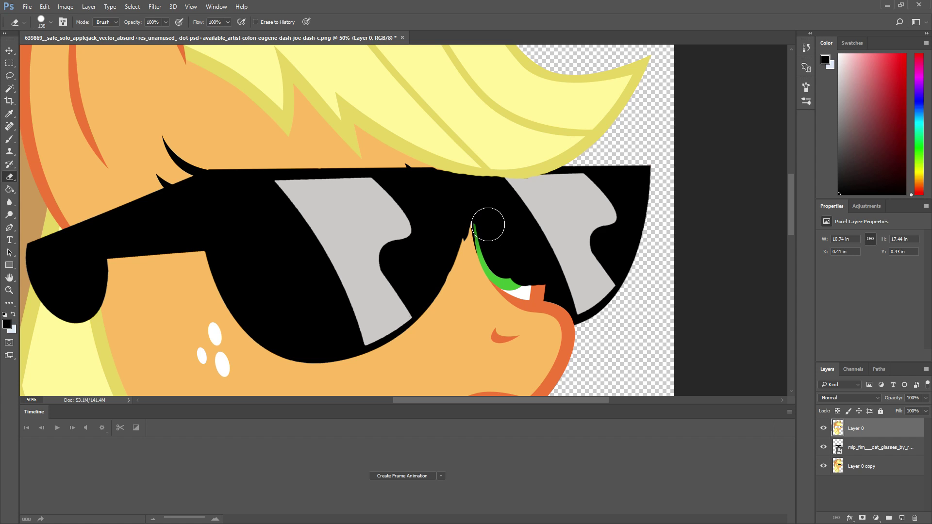
Erase the rest of the eye on the top pony layer over the far lens, down to the muzzle outline
left_click_drag(488, 225, 499, 256)
key("ctrl+plus")
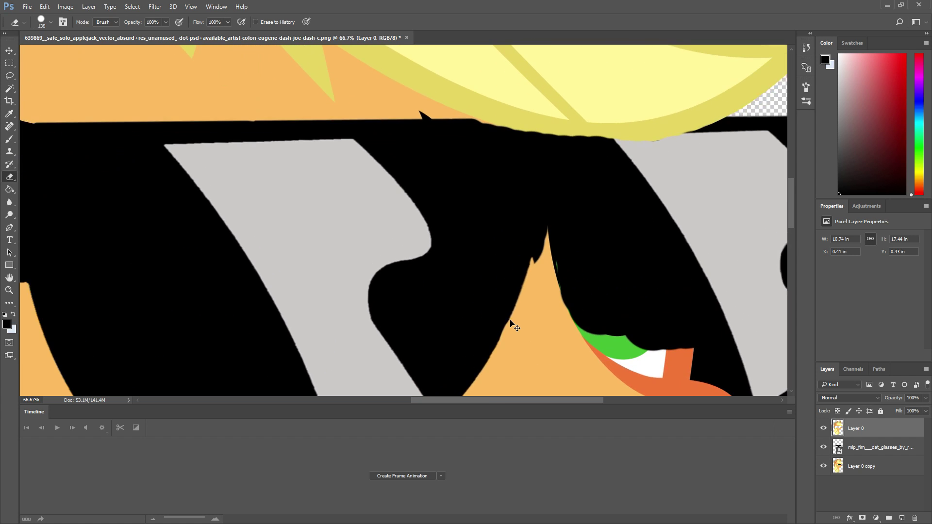
key("ctrl+plus")
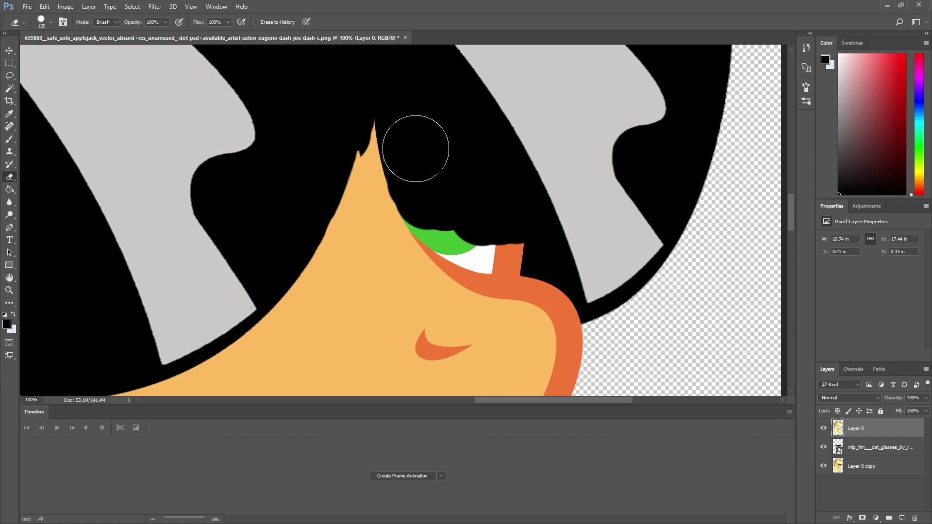
mouse_move(416, 162)
left_mouse_down()
mouse_move(453, 218)
mouse_move(432, 206)
mouse_move(464, 230)
mouse_move(562, 239)
mouse_move(504, 239)
left_mouse_up()
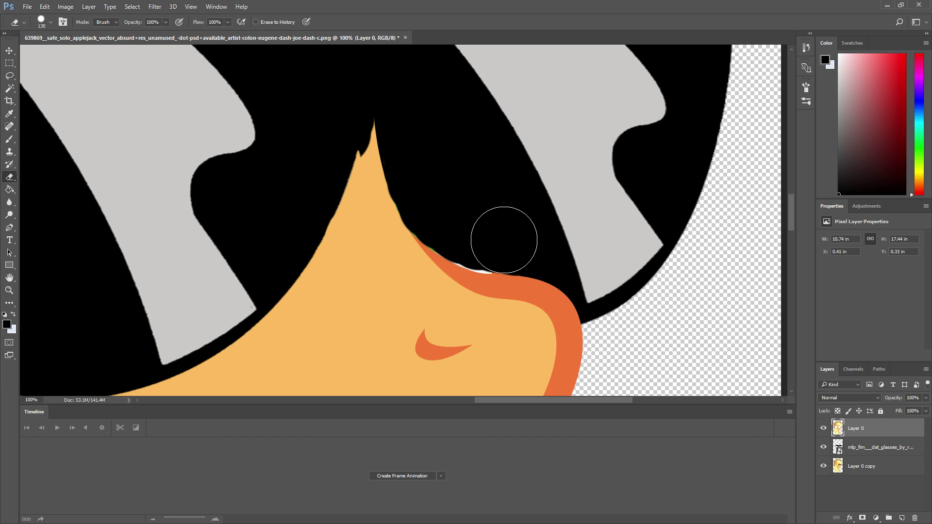
Shrink the Eraser to 48 px and remove the green and white eye remnants along the far lens's lower edge
key("ctrl+plus")
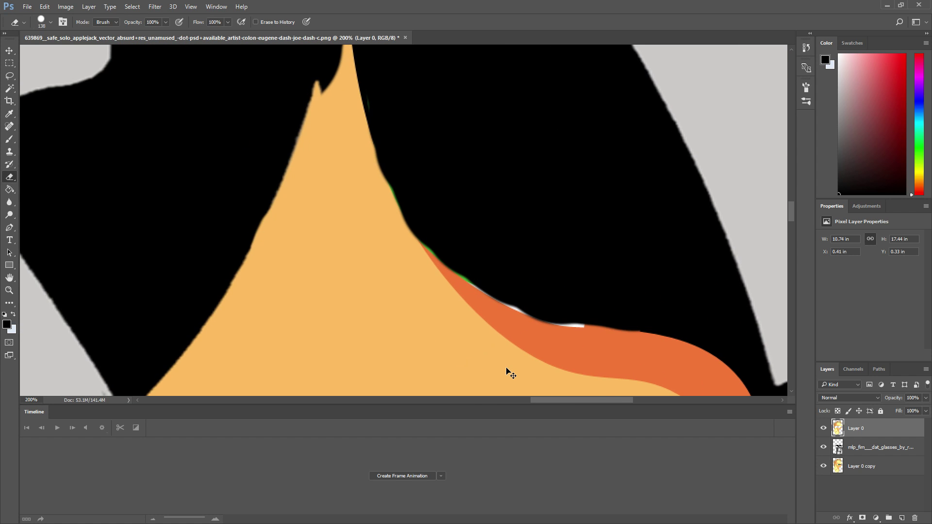
mouse_move(508, 239)
left_mouse_down()
mouse_move(442, 161)
mouse_move(459, 213)
mouse_move(384, 192)
mouse_move(442, 240)
mouse_move(538, 273)
mouse_move(492, 265)
mouse_move(418, 219)
mouse_move(523, 259)
mouse_move(453, 253)
mouse_move(624, 282)
mouse_move(503, 265)
mouse_move(477, 253)
mouse_move(518, 270)
mouse_move(492, 265)
mouse_move(470, 255)
mouse_move(385, 161)
mouse_move(358, 174)
mouse_move(344, 159)
mouse_move(321, 155)
mouse_move(354, 136)
mouse_move(393, 199)
mouse_move(457, 248)
left_mouse_up()
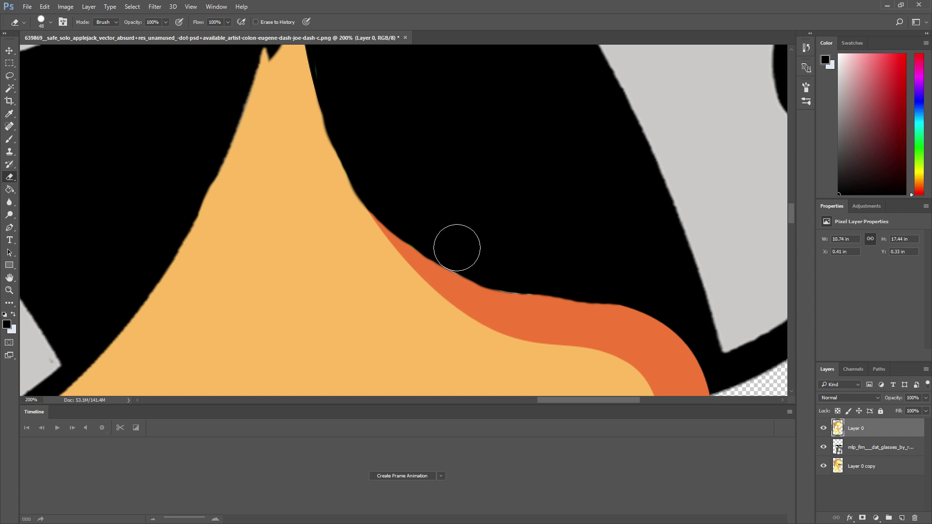
left_click_drag(658, 268, 552, 190)
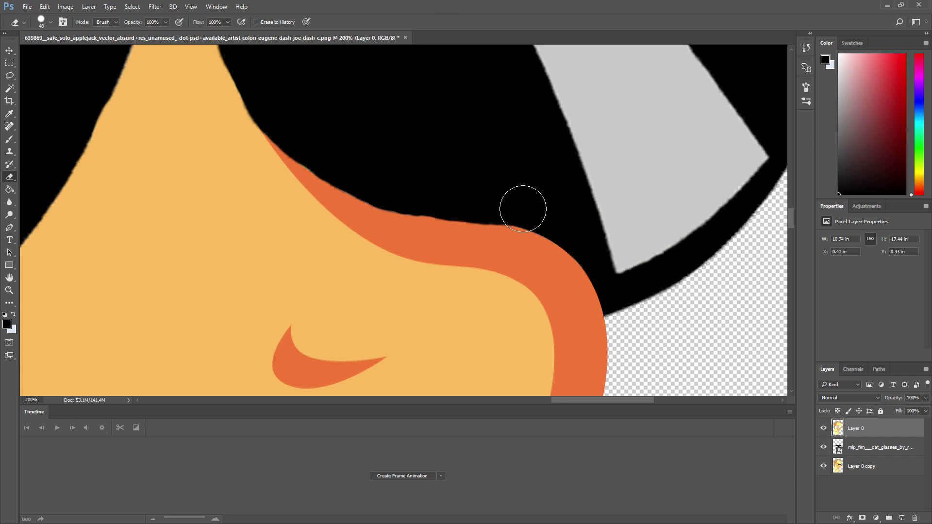
Trim the thin peak of orange skin between the lenses and refine the far lens's inner edge with the Eraser
key("ctrl+minus")
scroll(463, 188, "up", 3)
scroll(462, 187, "left", 2)
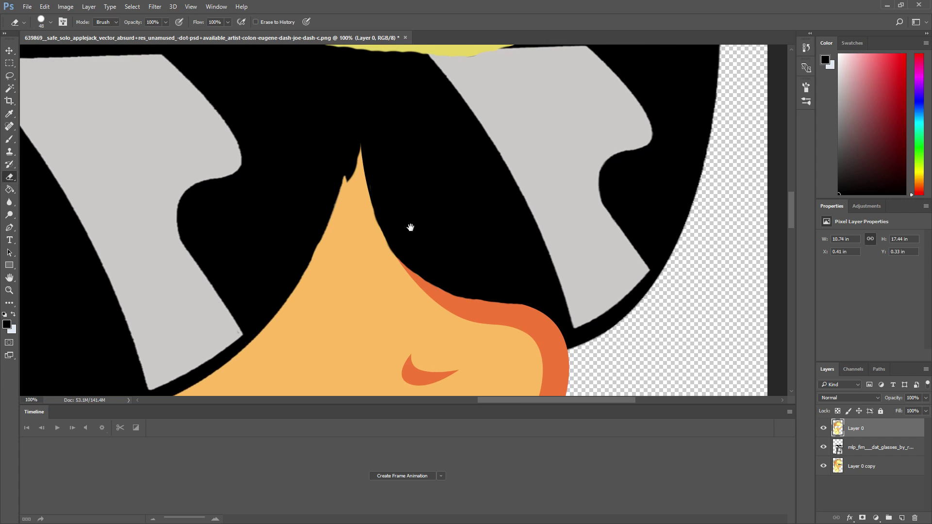
mouse_move(356, 152)
left_mouse_down()
mouse_move(349, 206)
mouse_move(371, 227)
mouse_move(358, 200)
mouse_move(389, 244)
mouse_move(388, 255)
mouse_move(379, 242)
mouse_move(381, 261)
mouse_move(364, 243)
mouse_move(387, 284)
left_mouse_up()
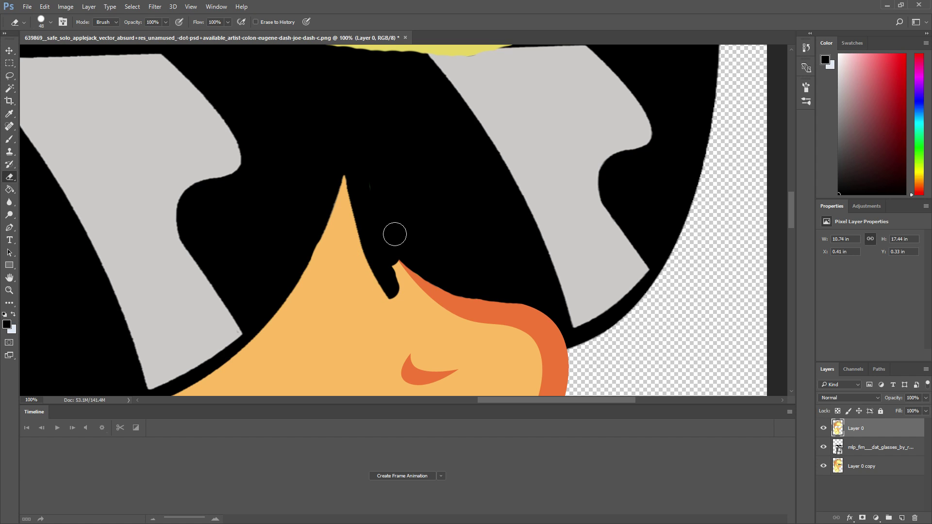
key("ctrl+z")
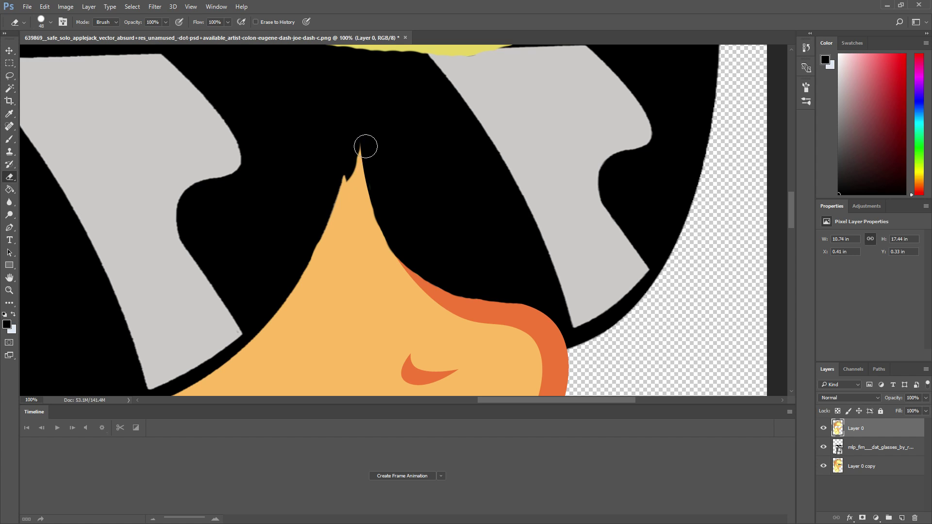
mouse_move(363, 163)
left_mouse_down()
mouse_move(385, 239)
mouse_move(442, 281)
left_mouse_up()
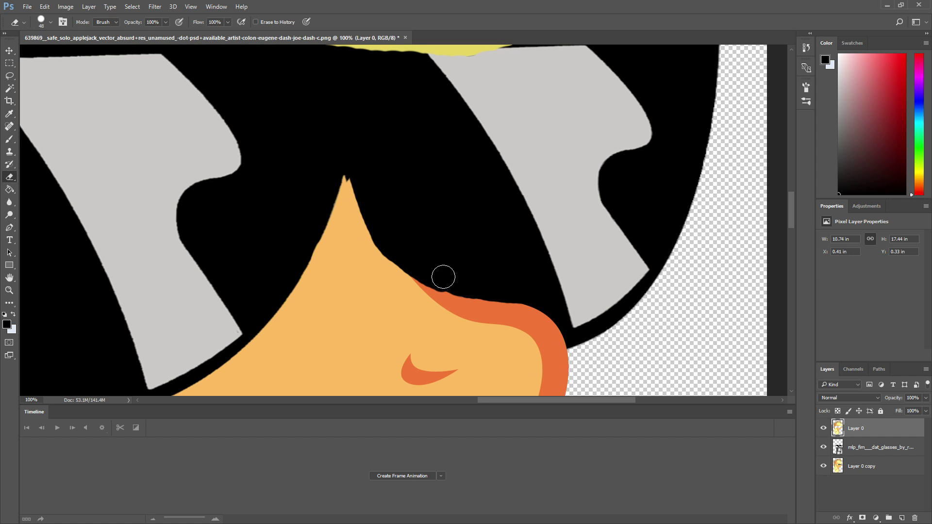
key("ctrl+minus")
key("ctrl+minus")
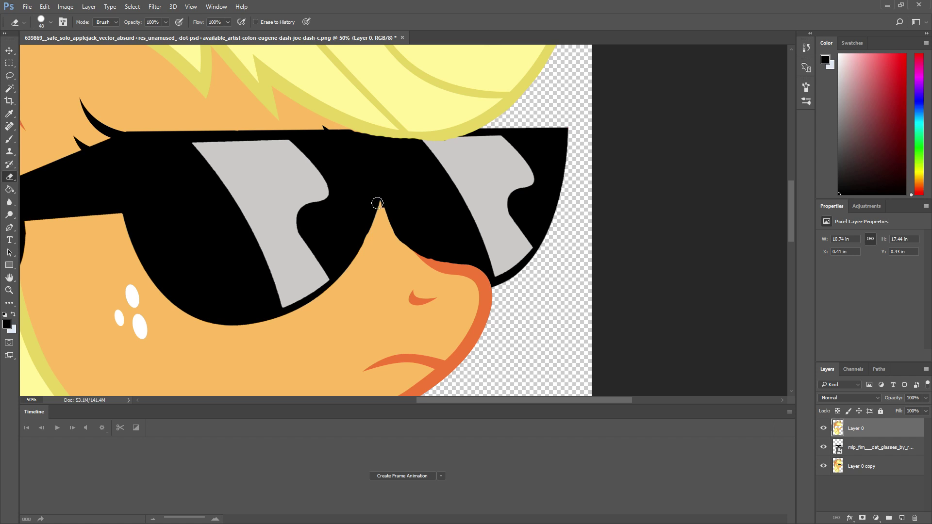
left_click_drag(410, 218, 392, 232)
left_click(9, 51)
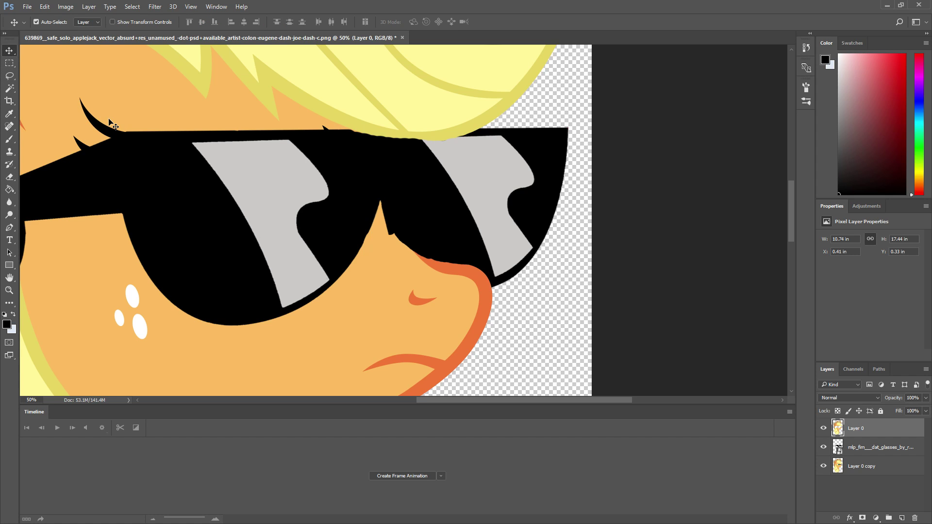
key("Left")
key("Left")
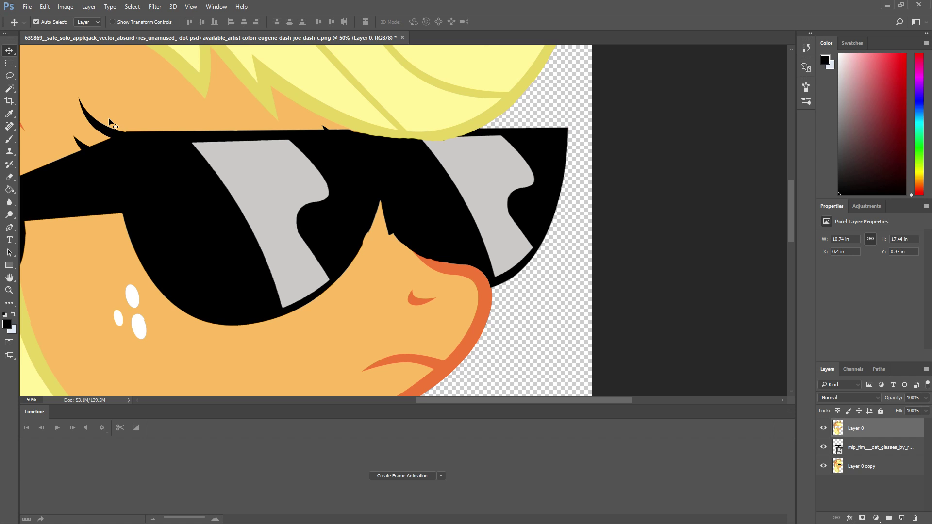
key("Right")
key("Right")
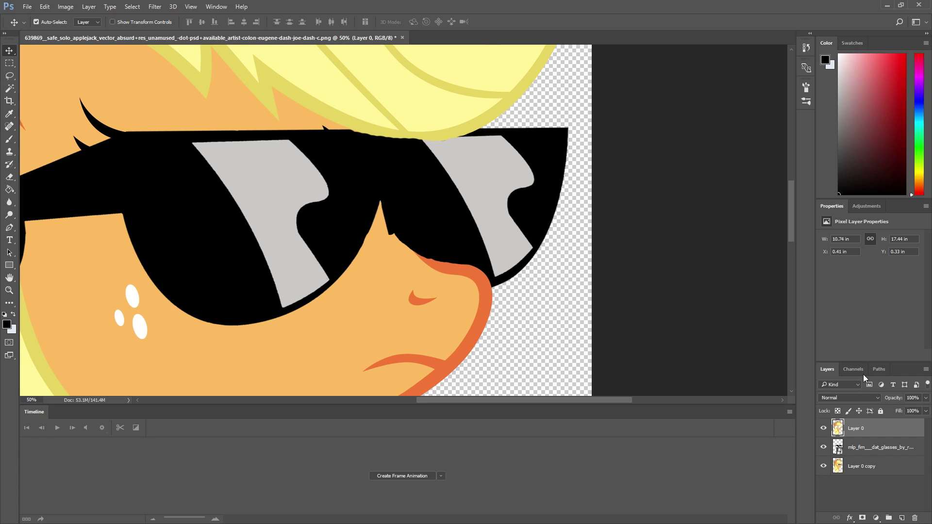
Nudge the sunglasses layer horizontally to the right until its X position is 2.63 in
left_click(868, 448)
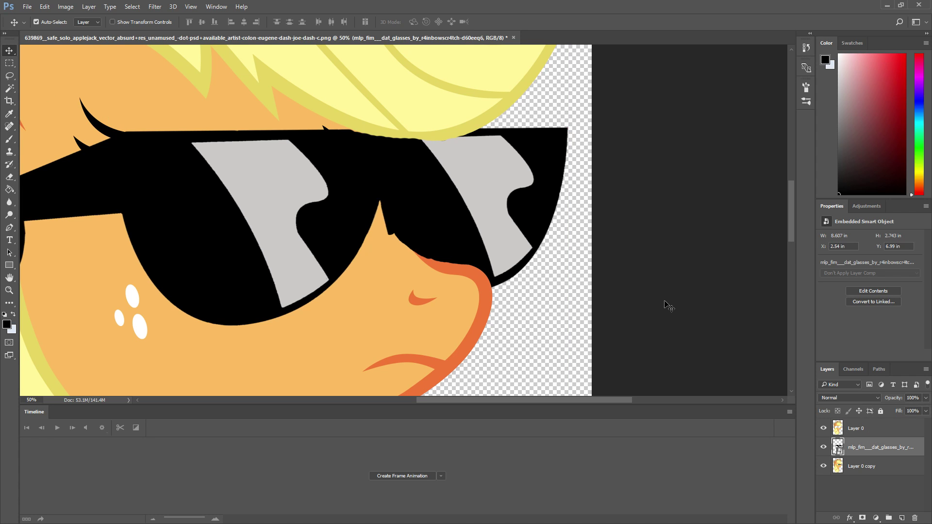
key("Left")
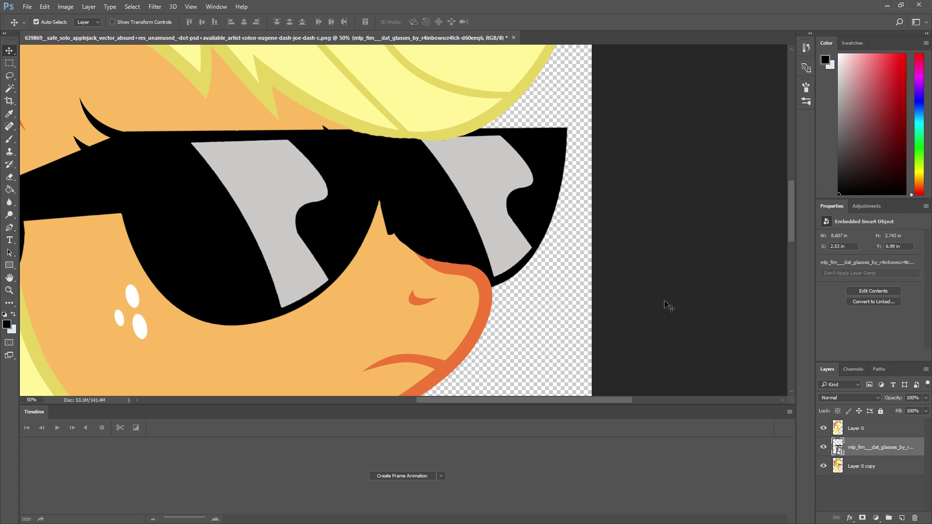
key("shift+Right")
key("shift+Right")
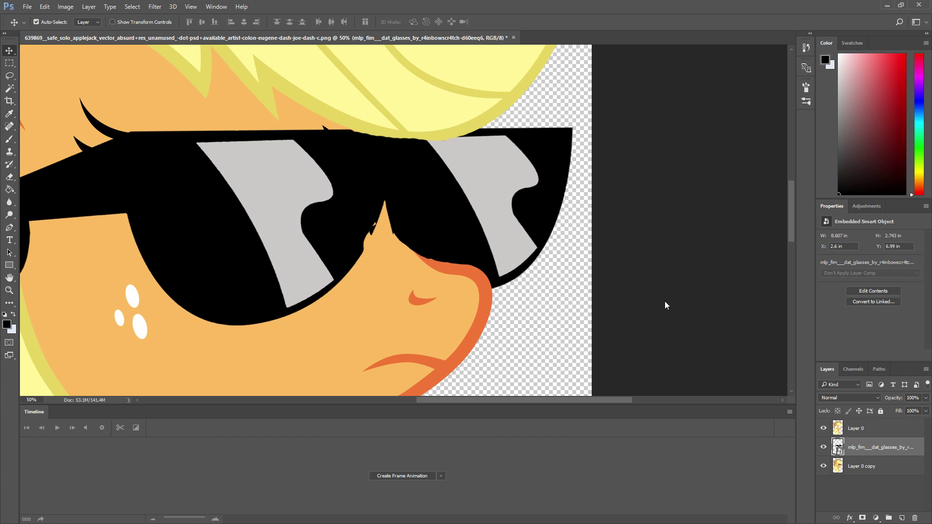
key("shift+Right")
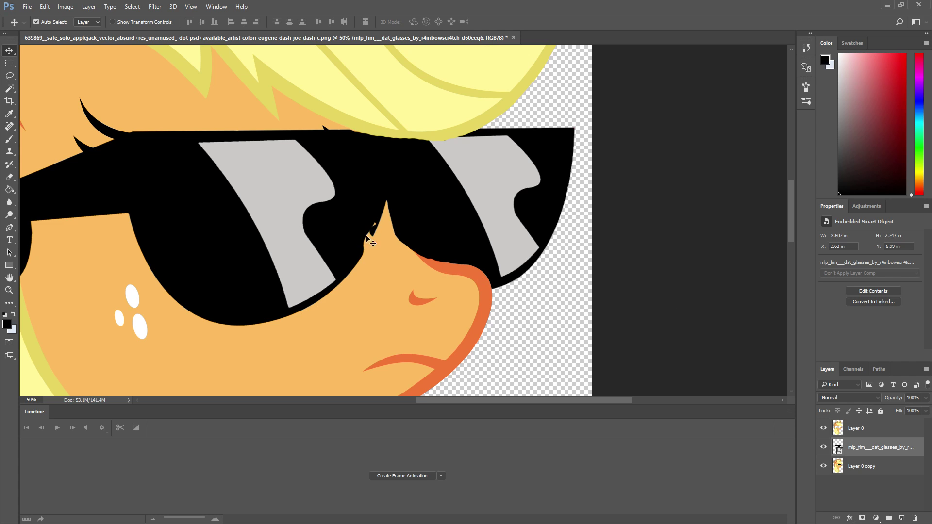
Erase the jagged leftovers of the top pony layer along the near lens's inner edge beside the nose
left_click(862, 432)
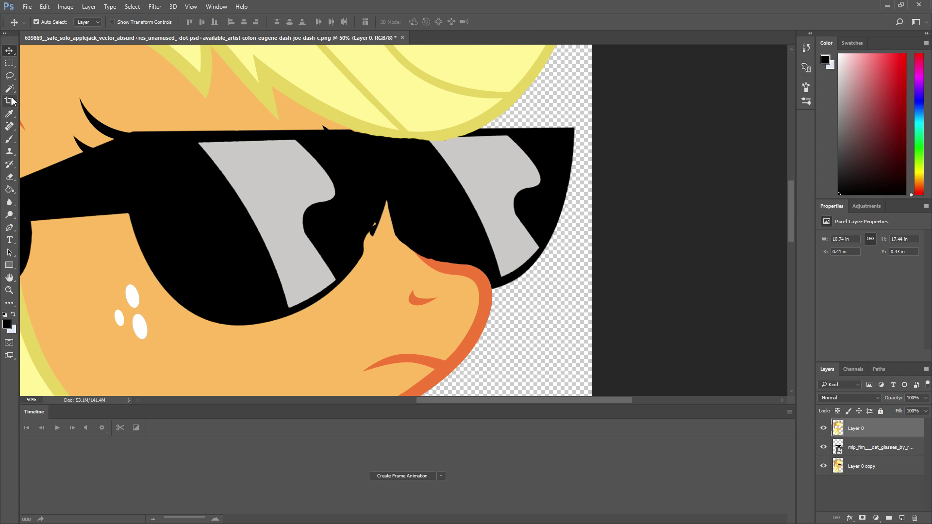
left_click(9, 177)
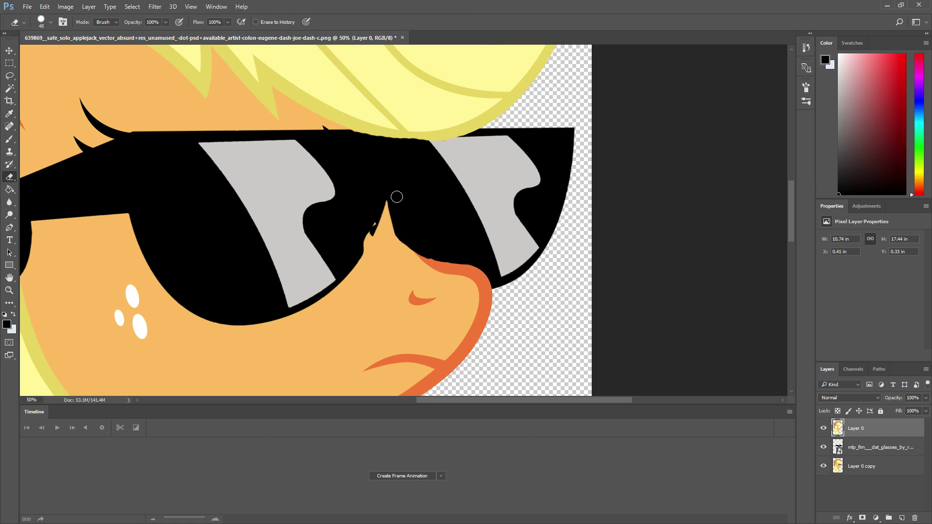
mouse_move(371, 217)
left_mouse_down()
mouse_move(373, 220)
mouse_move(358, 251)
mouse_move(366, 228)
left_mouse_up()
key("ctrl+z")
key("ctrl+minus")
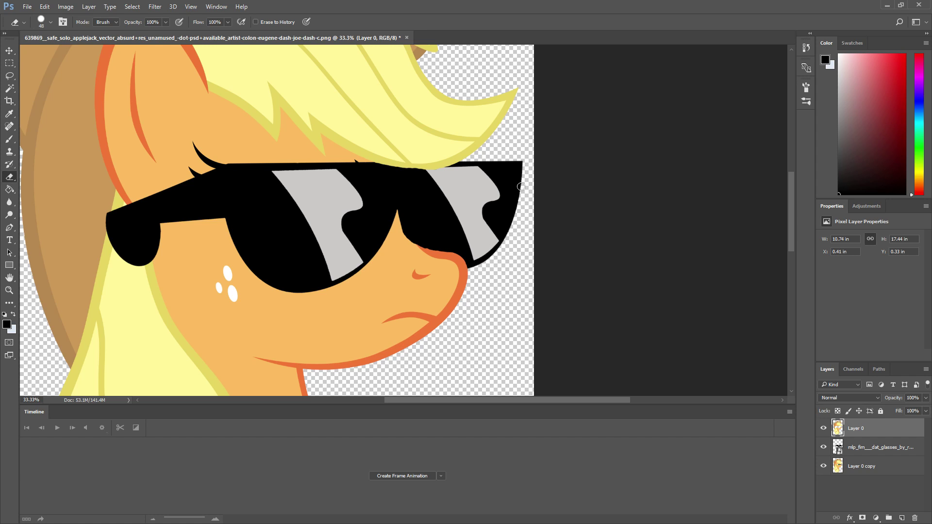
left_click_drag(508, 181, 539, 181)
left_click_drag(211, 260, 212, 262)
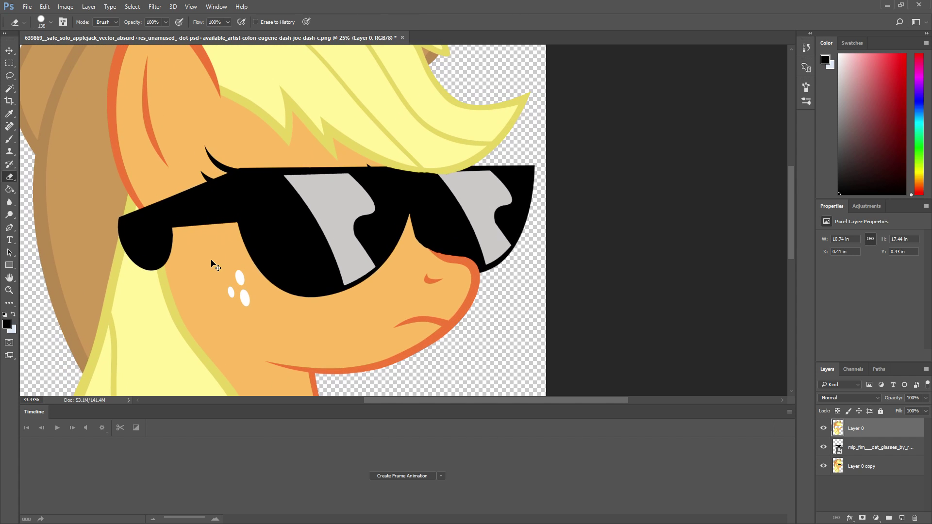
left_click(9, 51)
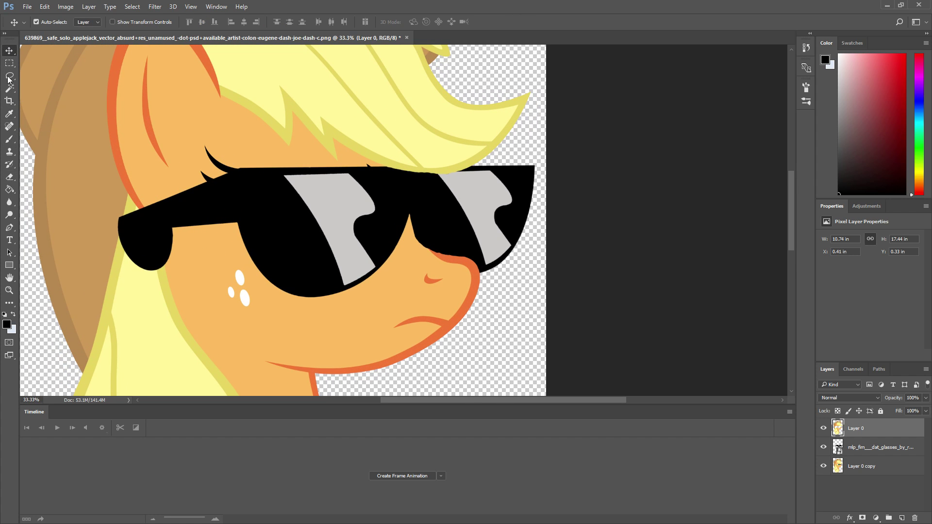
left_click(45, 7)
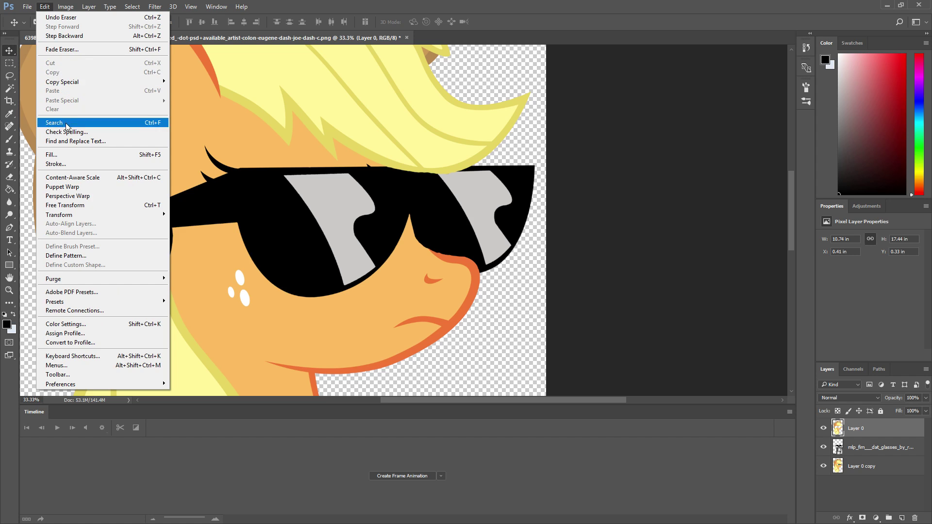
left_click(72, 206)
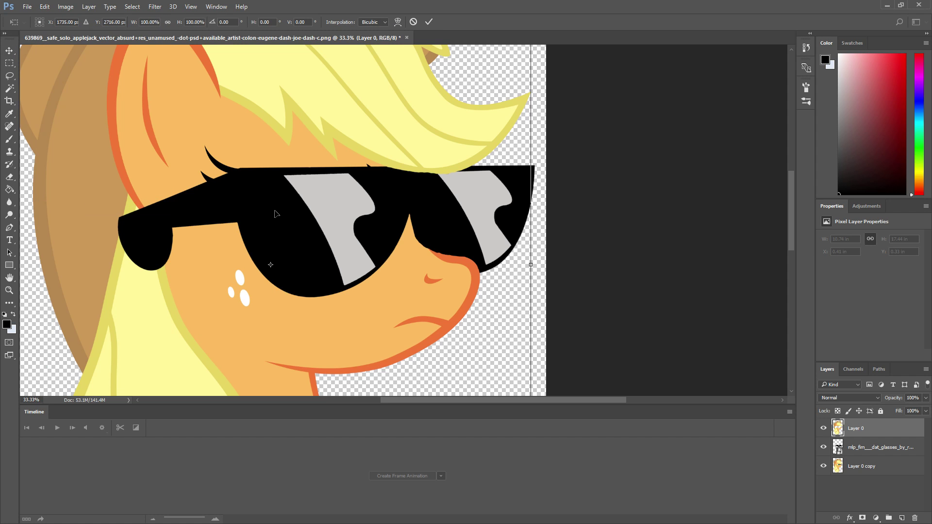
left_click(10, 51)
Free-transform the sunglasses layer, shift it right to X 2095.56 px, and commit the placement
left_click(876, 447)
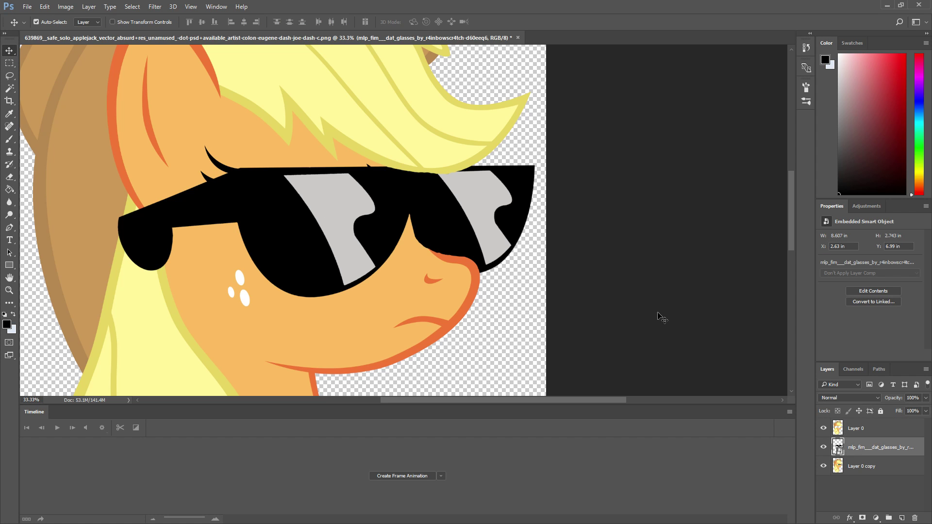
left_click(44, 6)
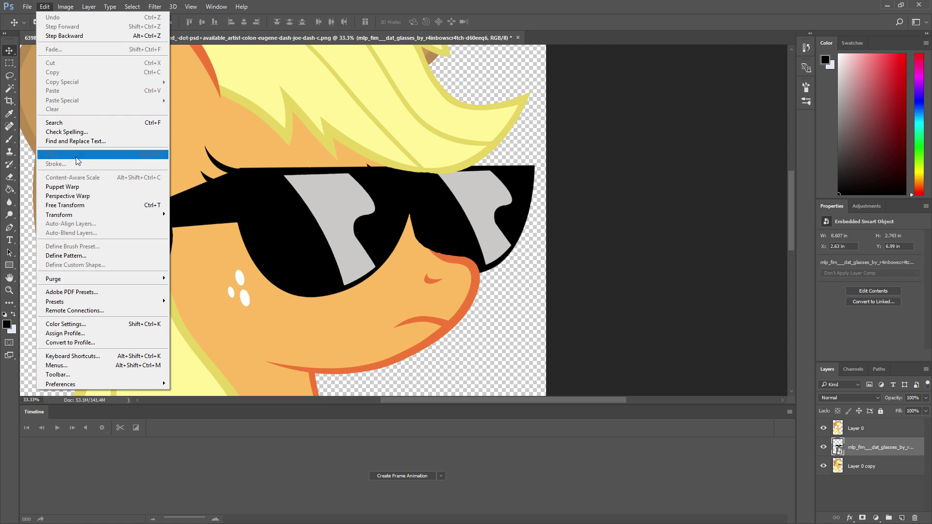
left_click(71, 205)
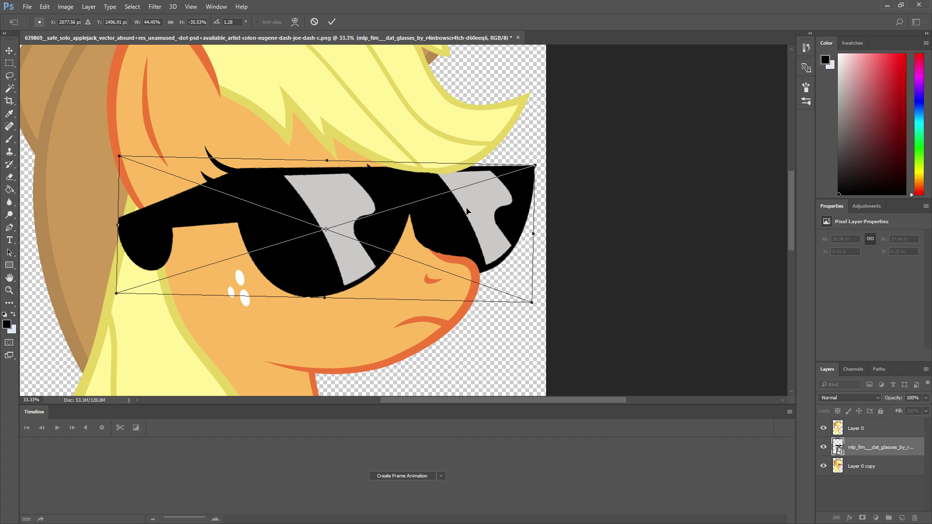
key("Right")
key("Right")
key("Right")
key("Right")
key("Right")
key("Right")
key("Right")
key("Right")
key("Right")
key("Right")
key("Right")
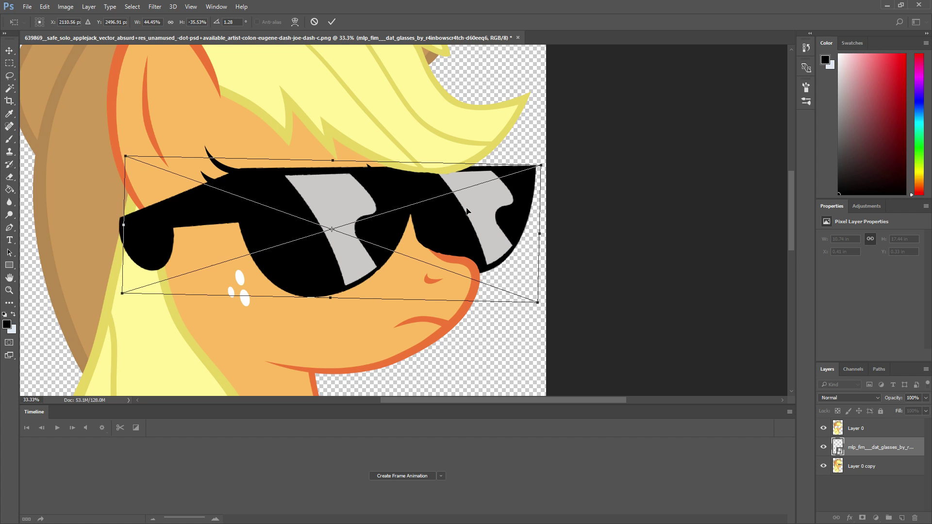
key("Left")
key("Left")
key("Left")
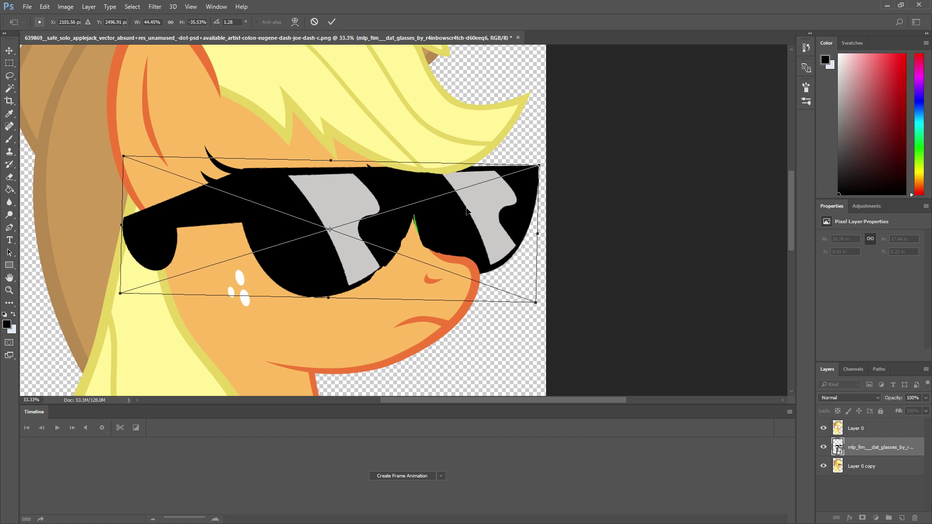
key("Left")
key("Left")
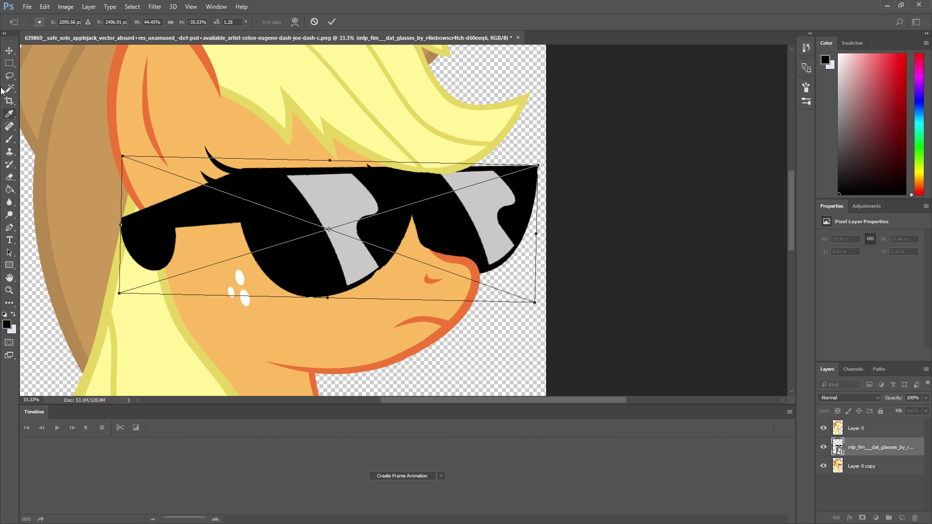
left_click(13, 55)
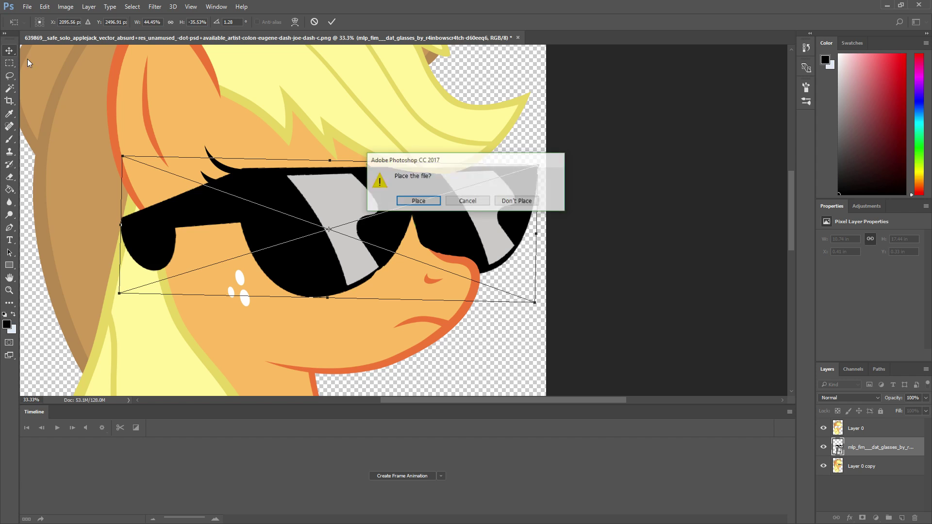
left_click(417, 200)
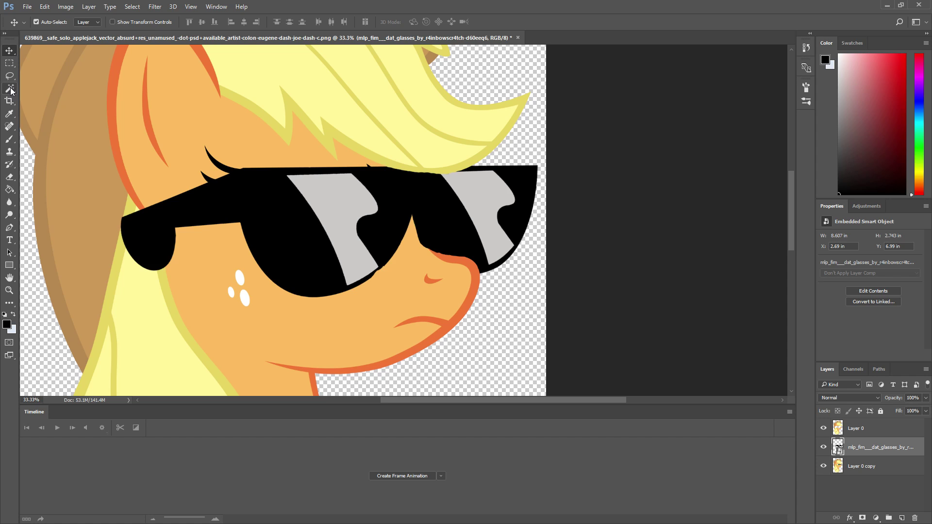
Examine the sunglasses' fit across the whole pony on Layer 0 and compare it with the reference picture open in IrfanView
left_click(866, 427)
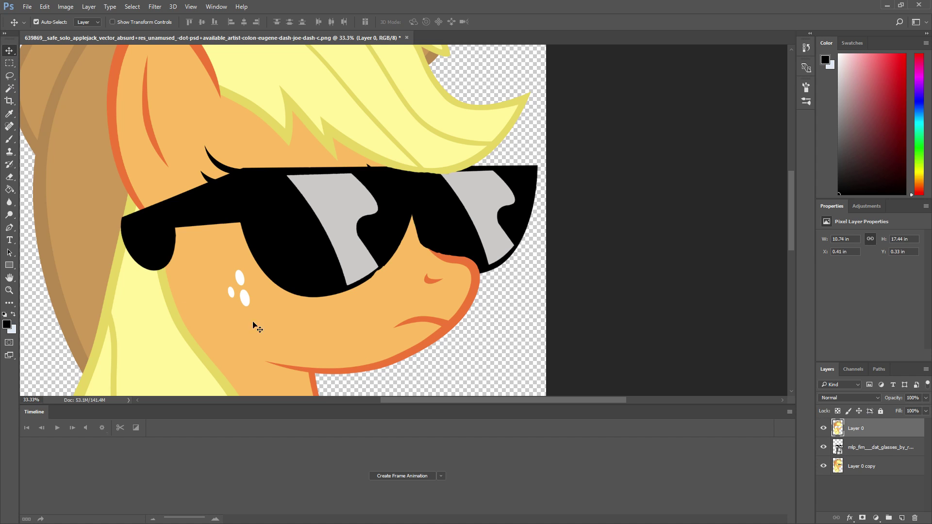
left_click(9, 177)
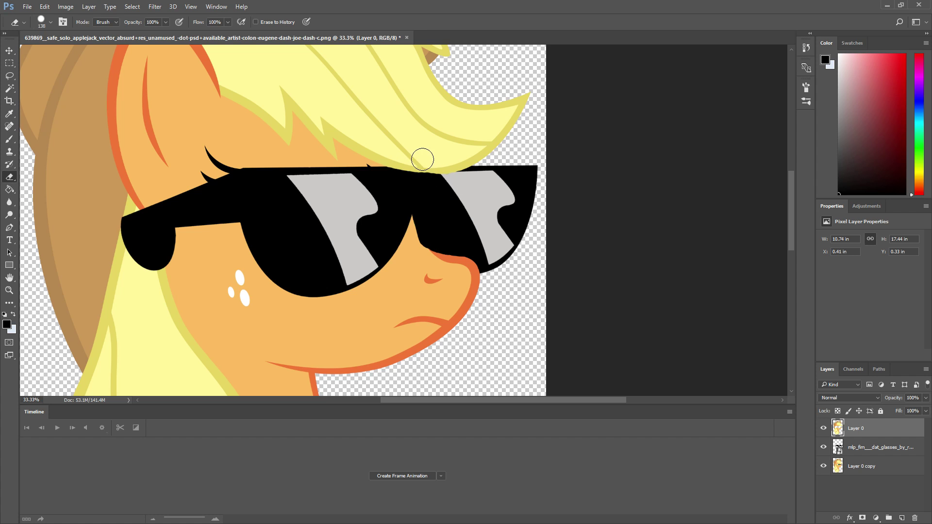
key("ctrl+minus")
key("ctrl+minus")
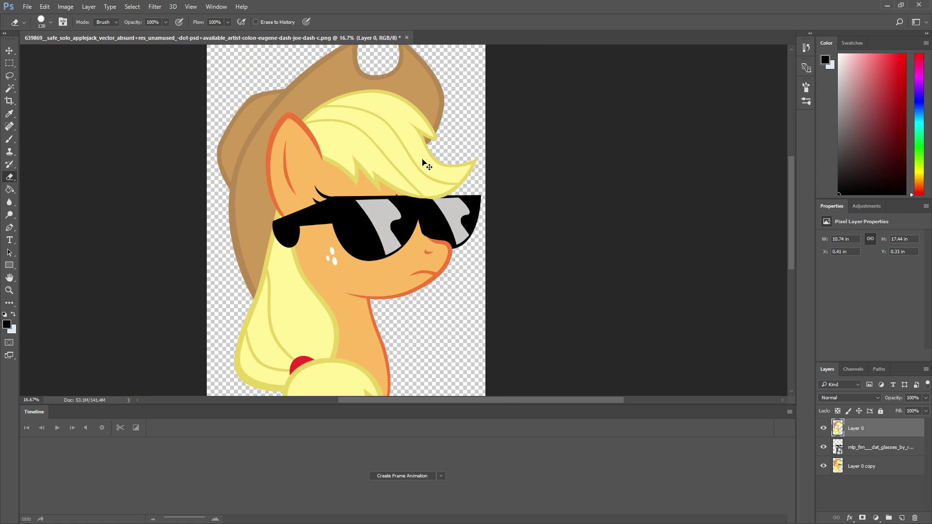
key("ctrl+minus")
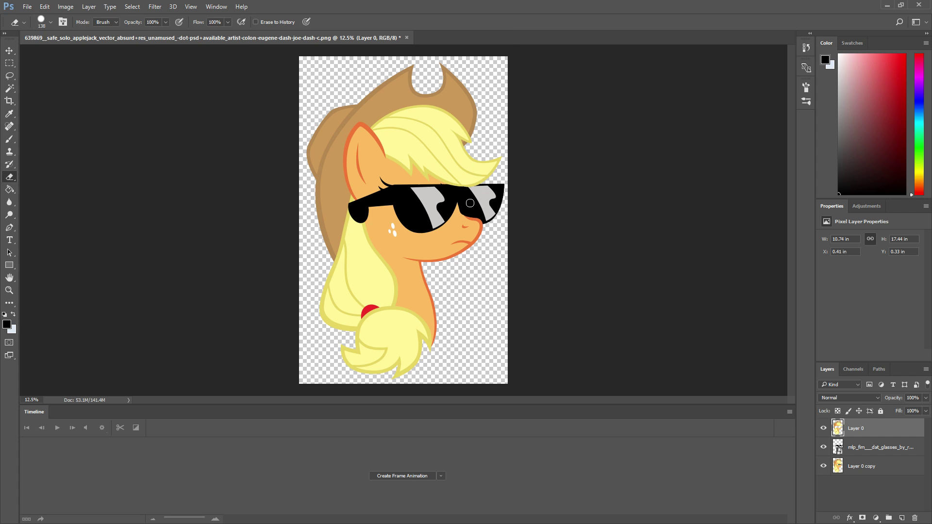
key("ctrl+plus")
key("ctrl+plus")
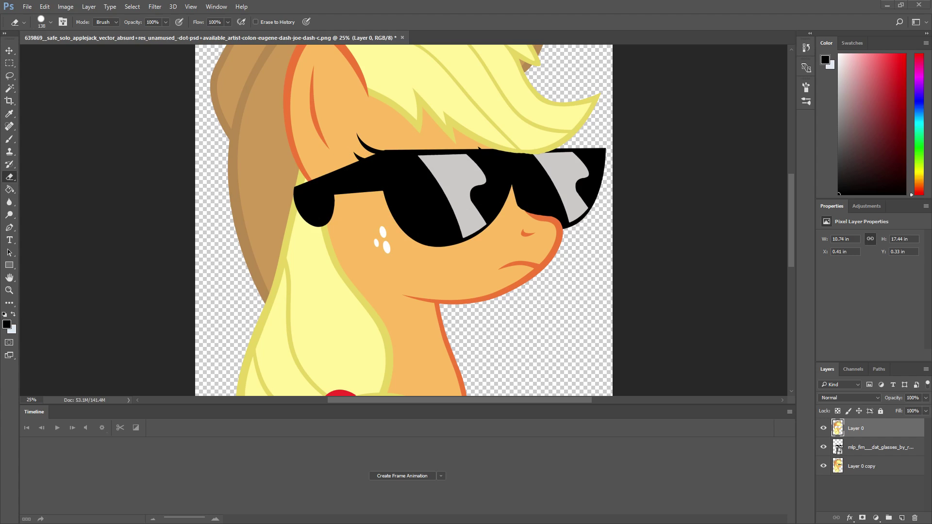
left_click(887, 5)
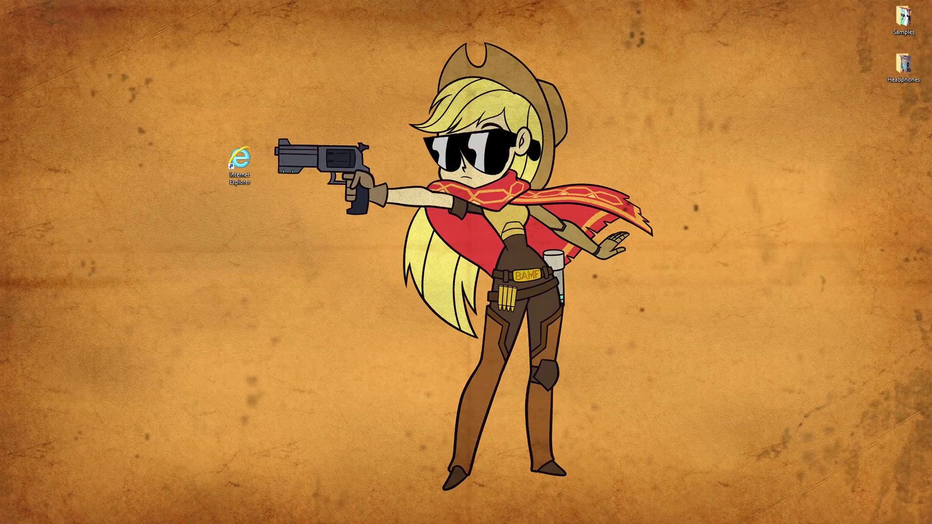
key("alt+Tab")
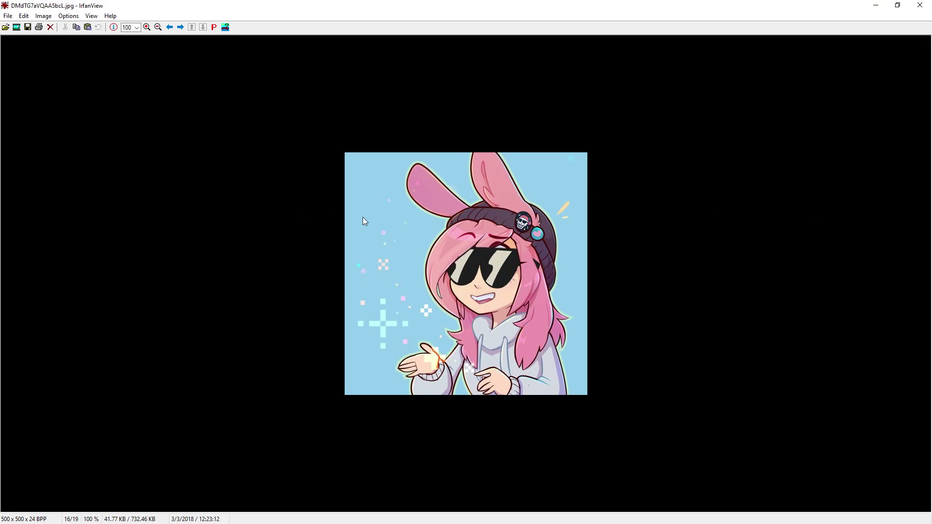
left_click(147, 27)
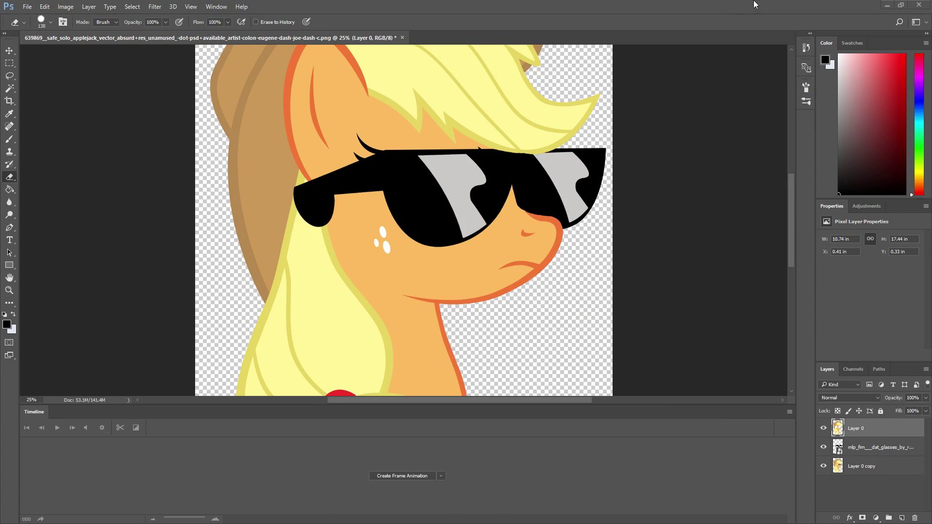
left_click(887, 4)
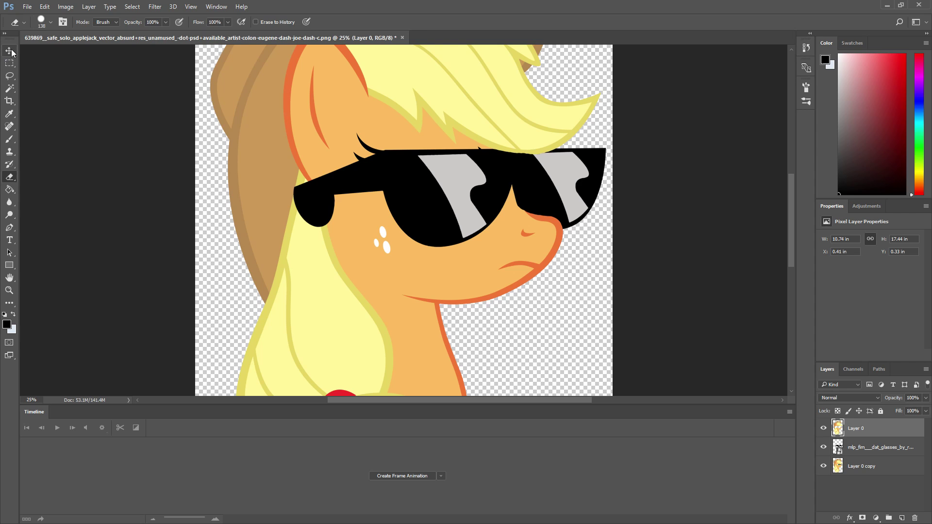
Start a Free Transform on the sunglasses layer and skew the upper corner by the ear outward to about 46.5% width
key("v")
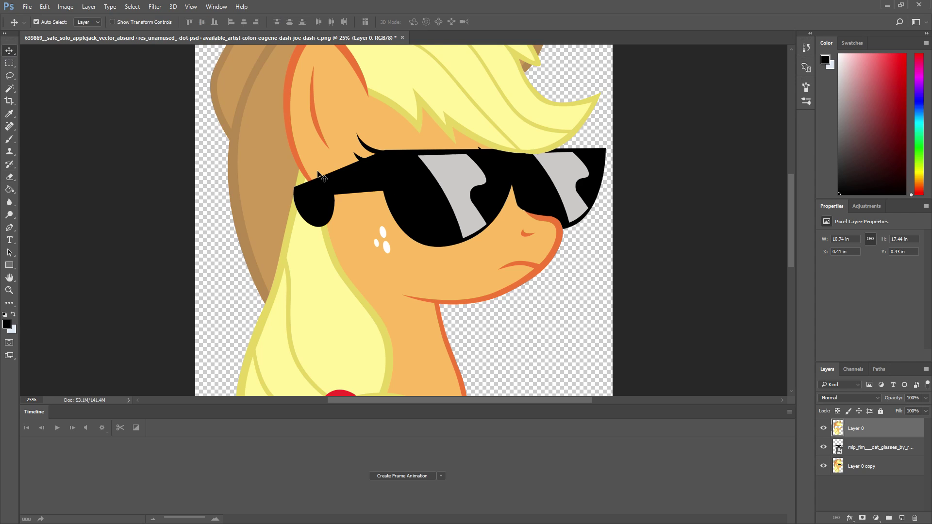
left_click(28, 6)
mouse_move(49, 7)
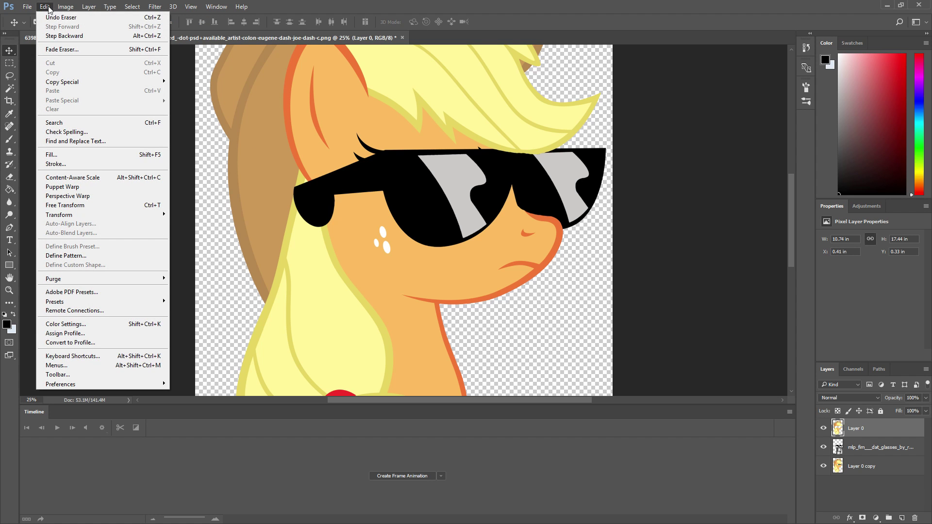
left_click(871, 453)
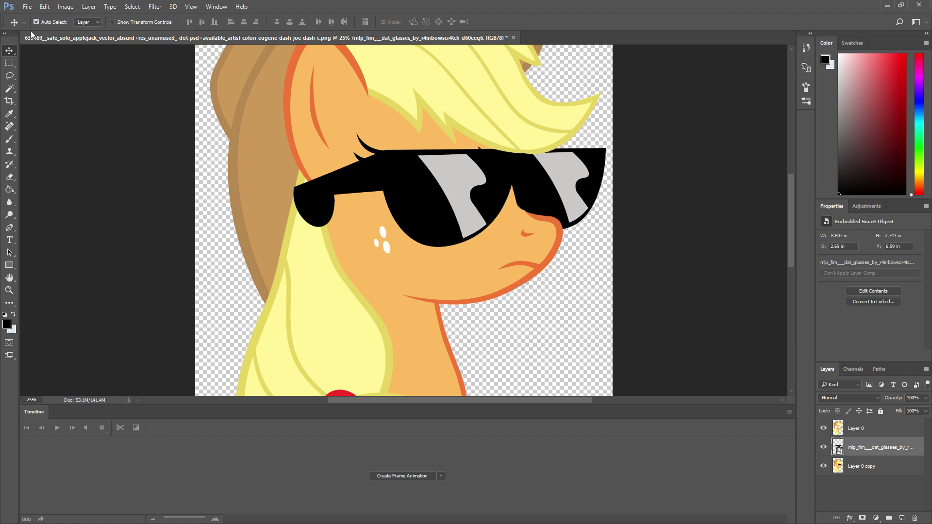
left_click(44, 7)
mouse_move(25, 5)
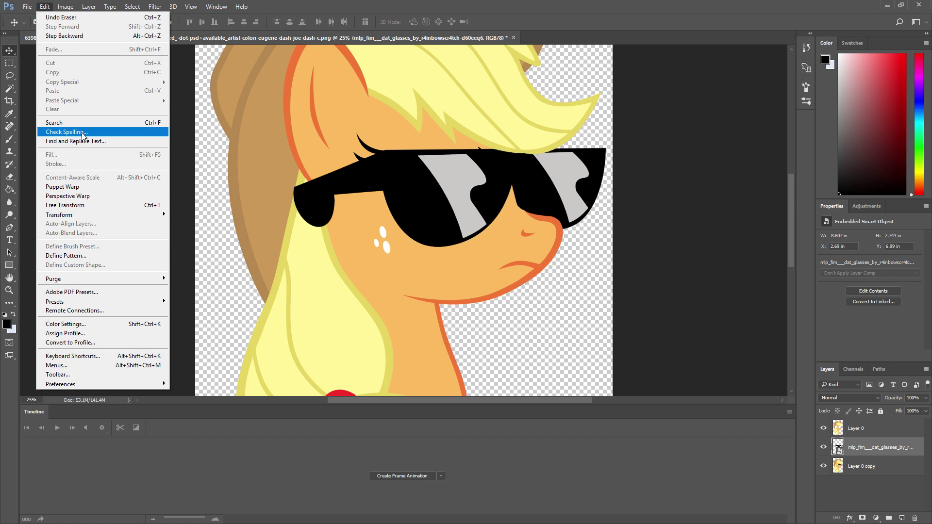
left_click(96, 205)
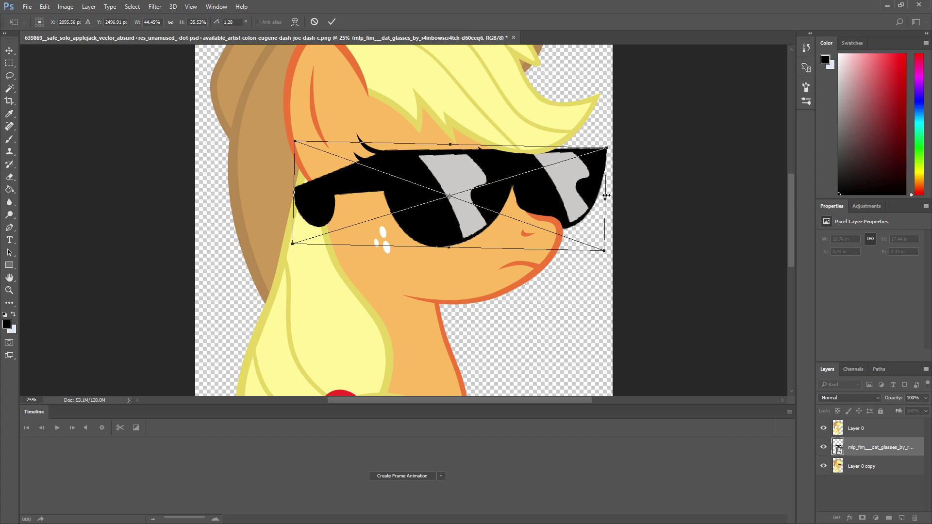
left_click_drag(297, 144, 263, 144)
right_click(281, 144)
left_click(279, 144)
key("ctrl+z")
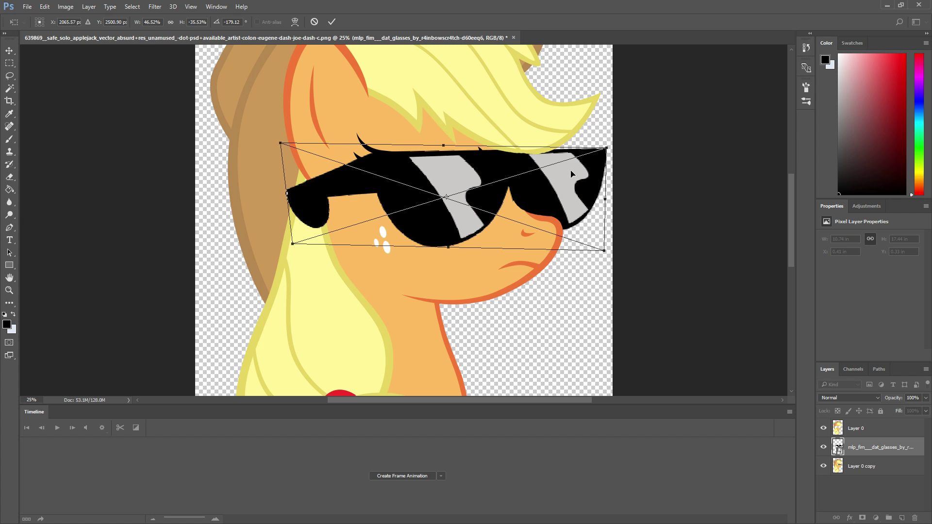
Distort the far lens's upper corner inward and slightly down, then commit the sunglasses at about 8.42 in wide and 2.58 in high
mouse_move(607, 202)
left_mouse_down()
mouse_move(612, 190)
mouse_move(608, 197)
left_mouse_up()
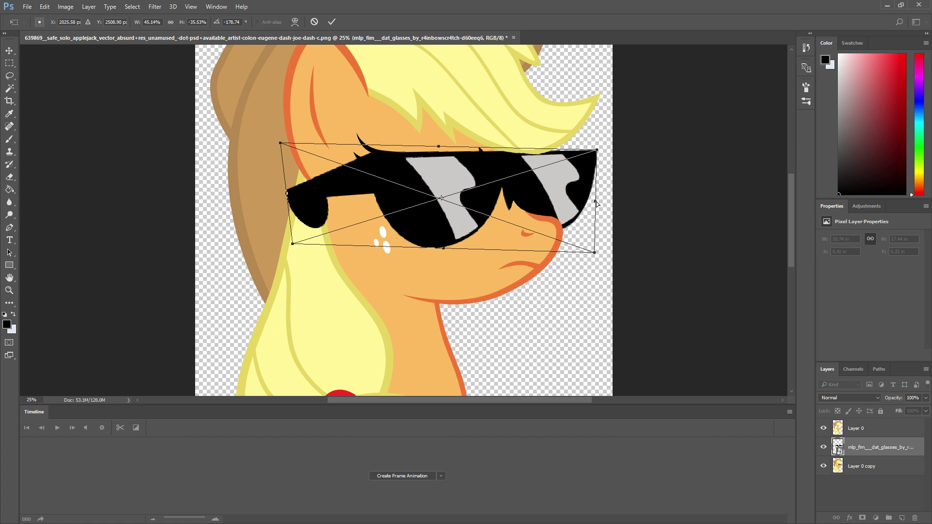
key("ctrl+z")
left_click_drag(607, 150, 586, 157)
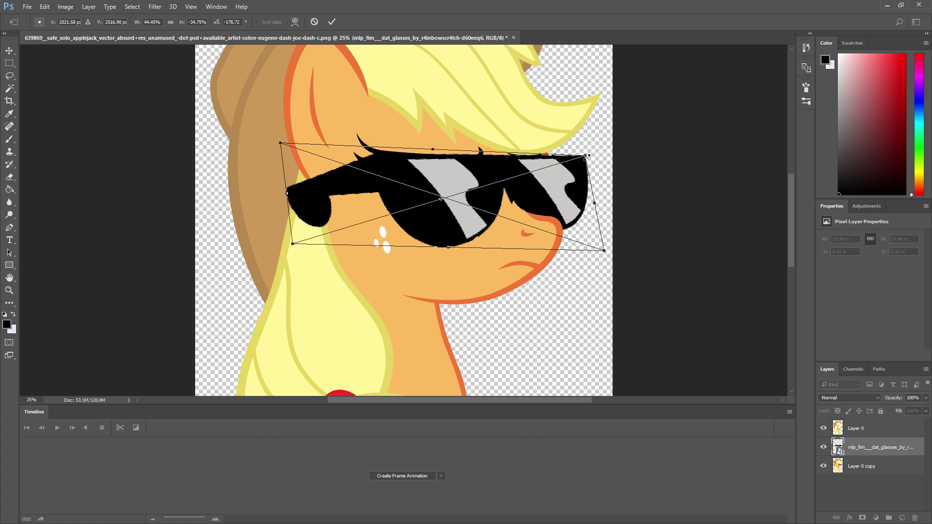
left_click_drag(586, 155, 596, 156)
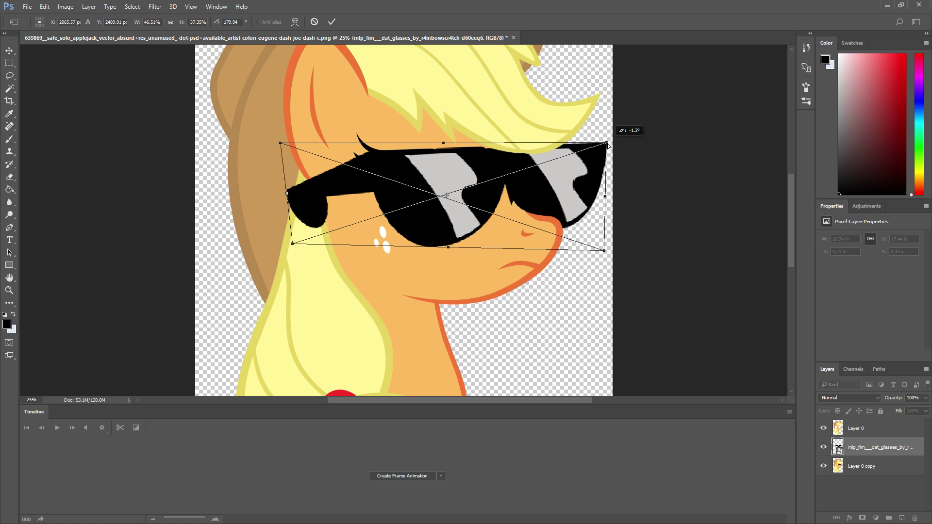
mouse_move(589, 157)
left_mouse_down()
mouse_move(594, 151)
mouse_move(584, 154)
mouse_move(592, 158)
left_mouse_up()
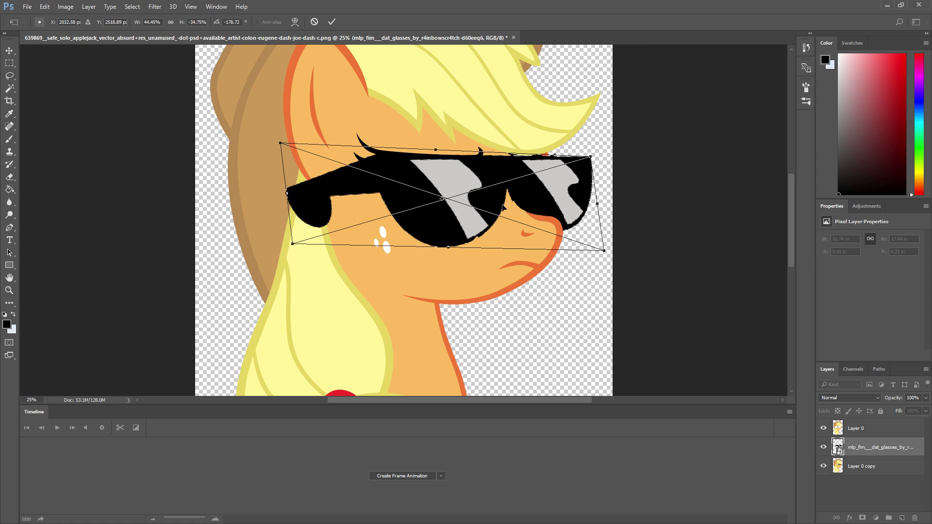
left_click(9, 50)
left_click(421, 200)
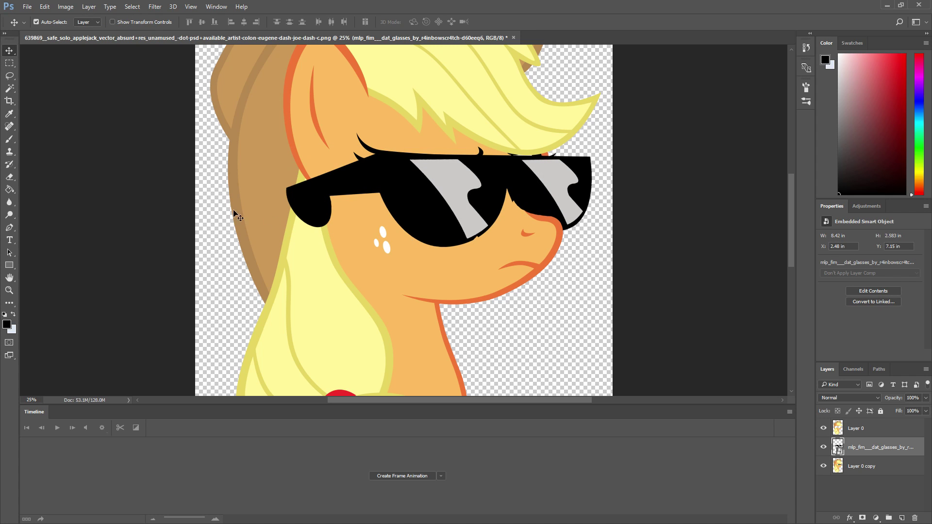
Erase the leftover jagged skin on Layer 0 along the far lens's inner edge beside the nose bridge
left_click(856, 428)
left_click(9, 176)
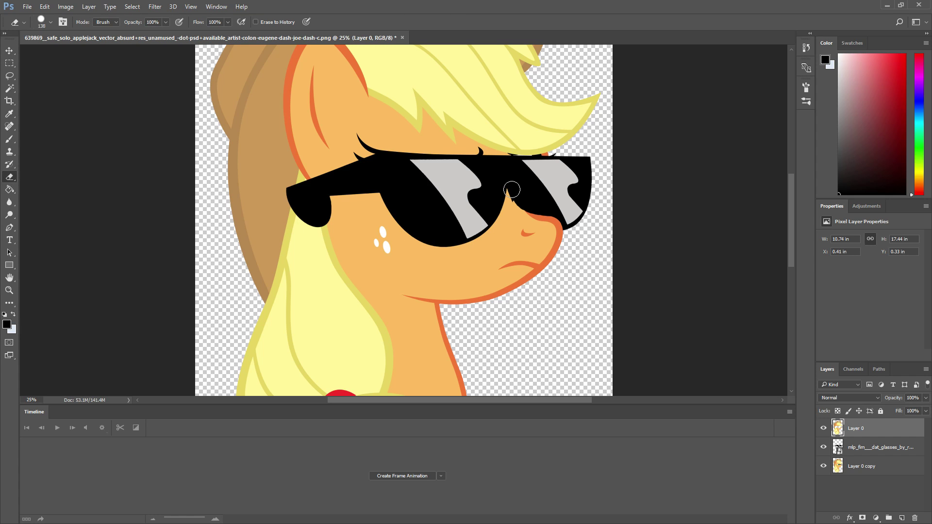
left_click_drag(512, 190, 530, 206)
Nudge the sunglasses layer horizontally to the right until its X position is 2.63 in
left_click(10, 52)
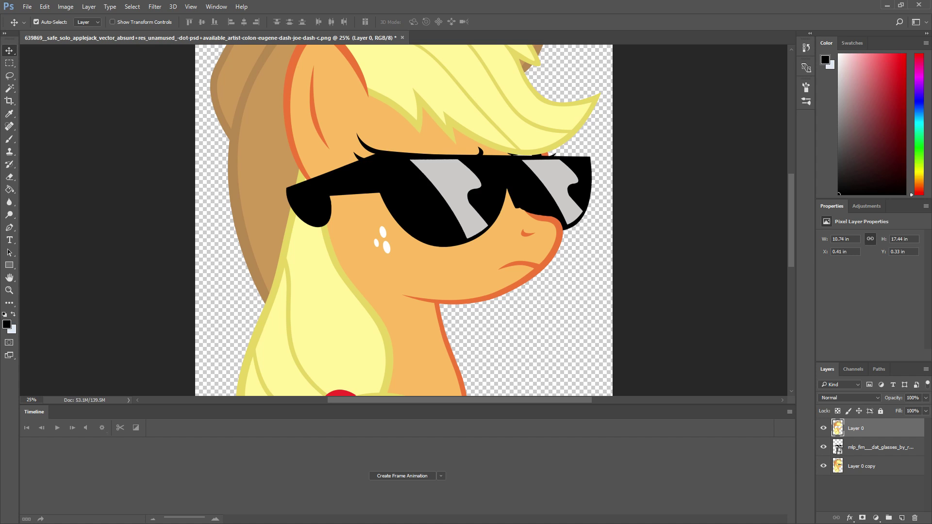
left_click(857, 457)
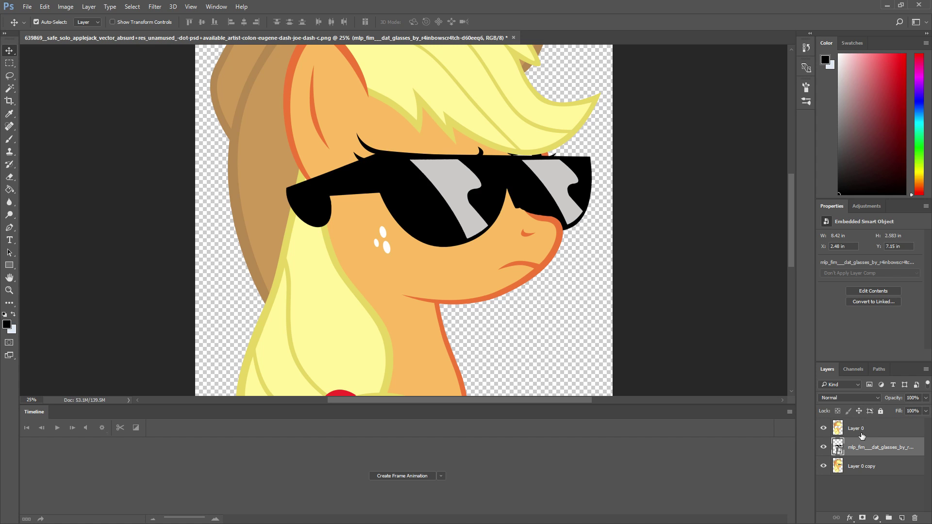
key("Right")
key("Right")
key("Right")
key("Right")
key("Right")
key("Right")
key("Right")
key("Right")
key("Right")
key("Right")
key("Right")
key("Right")
key("Right")
key("Right")
key("Right")
key("Right")
key("Right")
key("Right")
key("Right")
key("Right")
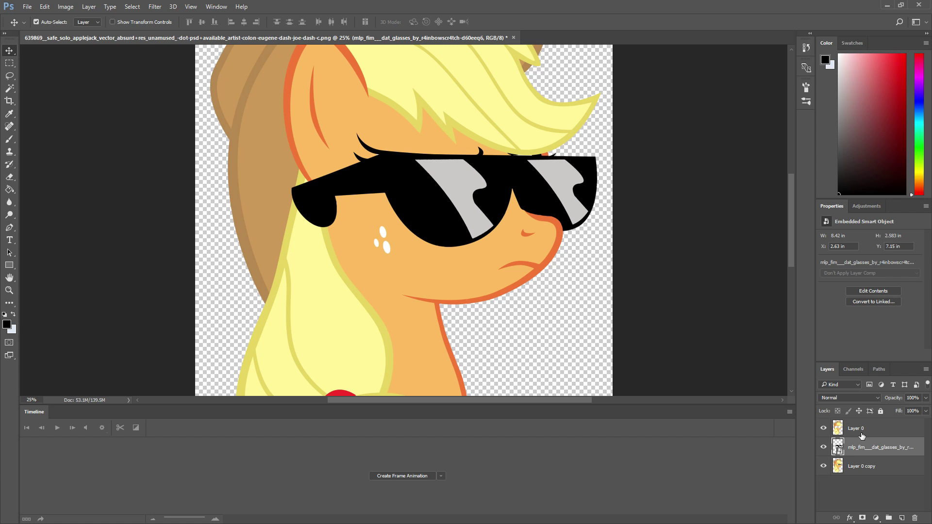
Free-transform the sunglasses to stretch the temple end outward to 47.49% width, nudge them up slightly, and commit
left_click(44, 6)
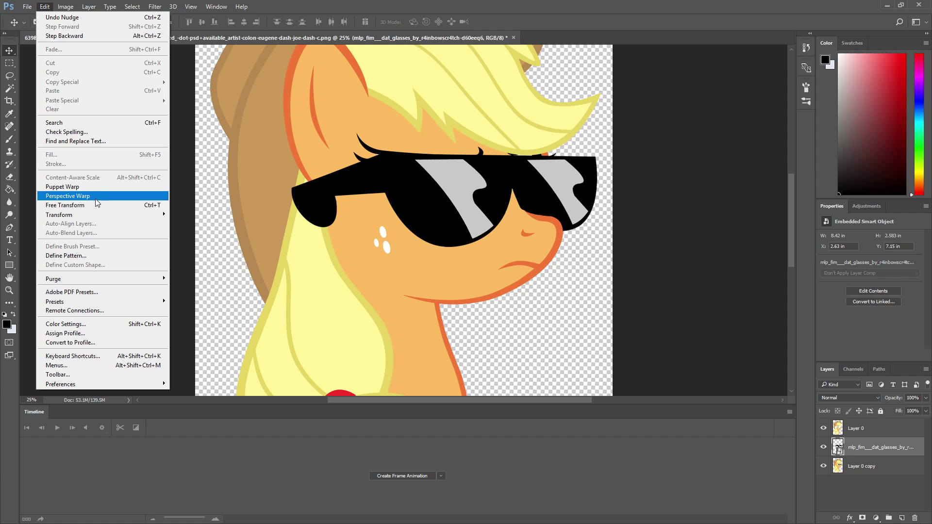
left_click(73, 205)
left_click_drag(292, 196, 270, 194)
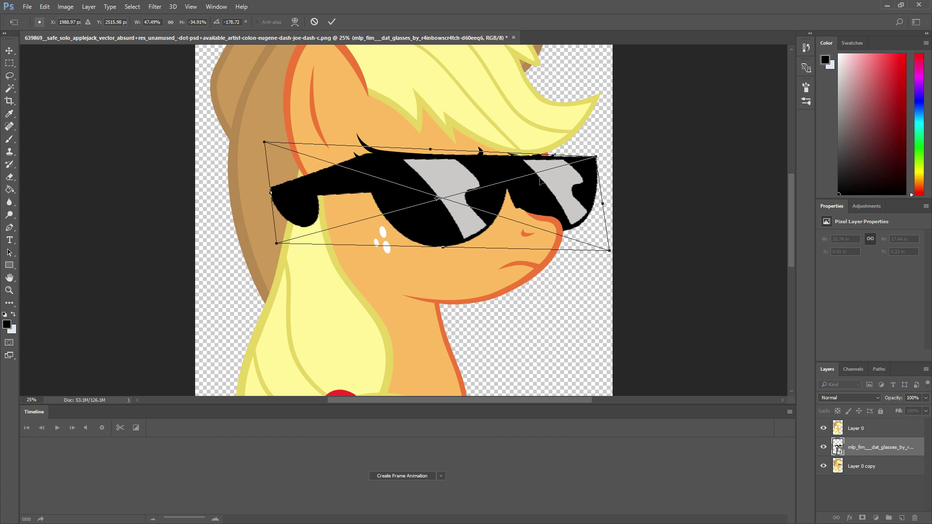
key("Up")
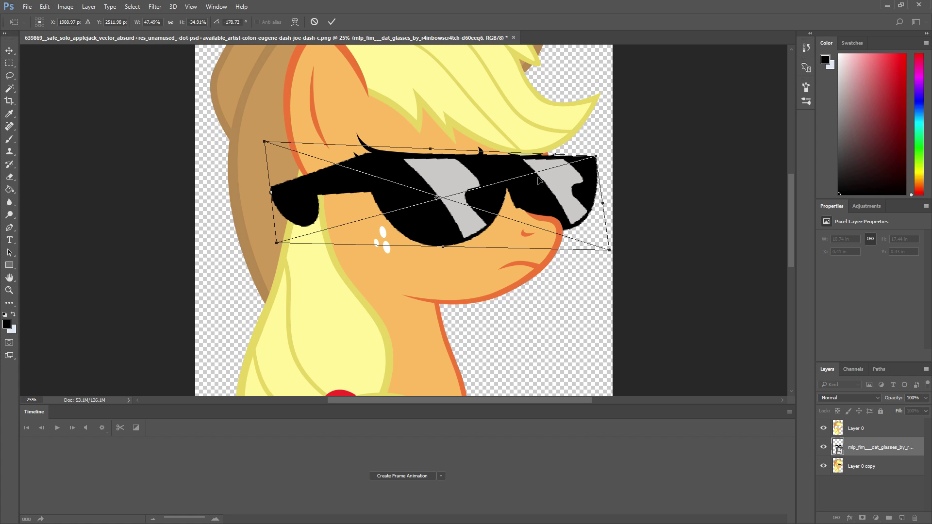
left_click(13, 50)
key("Return")
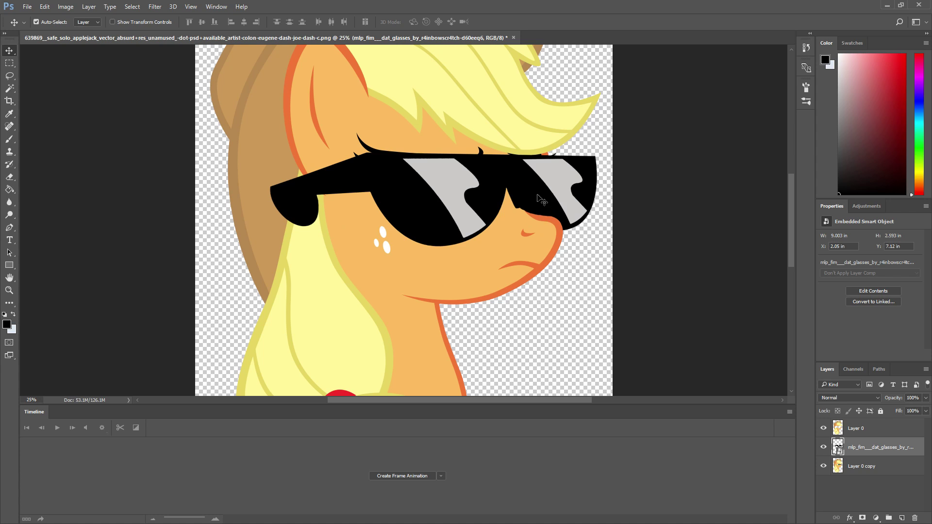
Try erasing Layer 0 over the nose along the far lens's lower edge, then undo that erasing
left_click(10, 177)
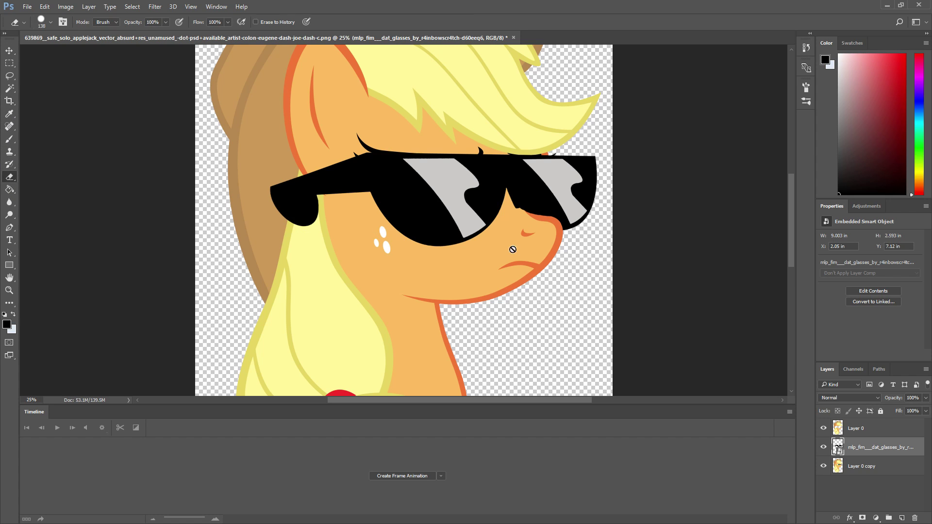
left_click(853, 430)
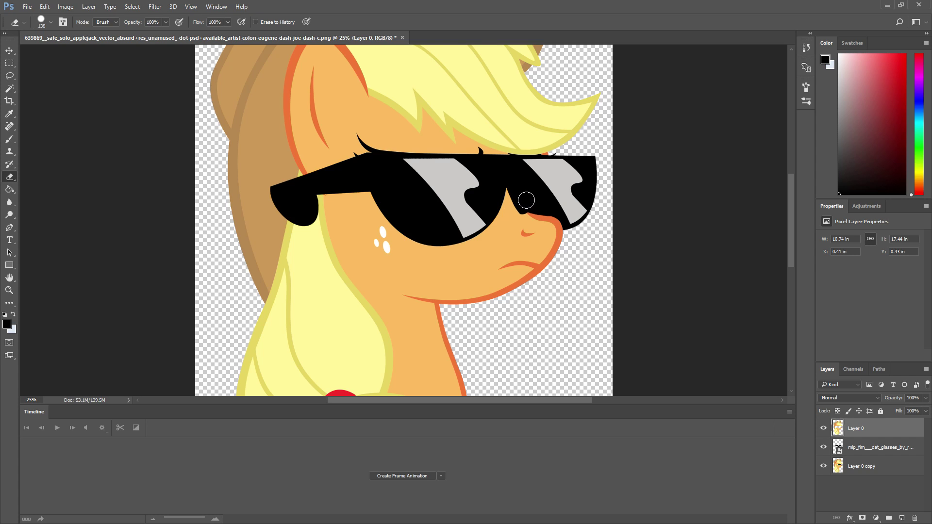
mouse_move(522, 207)
left_mouse_down()
mouse_move(535, 222)
mouse_move(560, 227)
left_mouse_up()
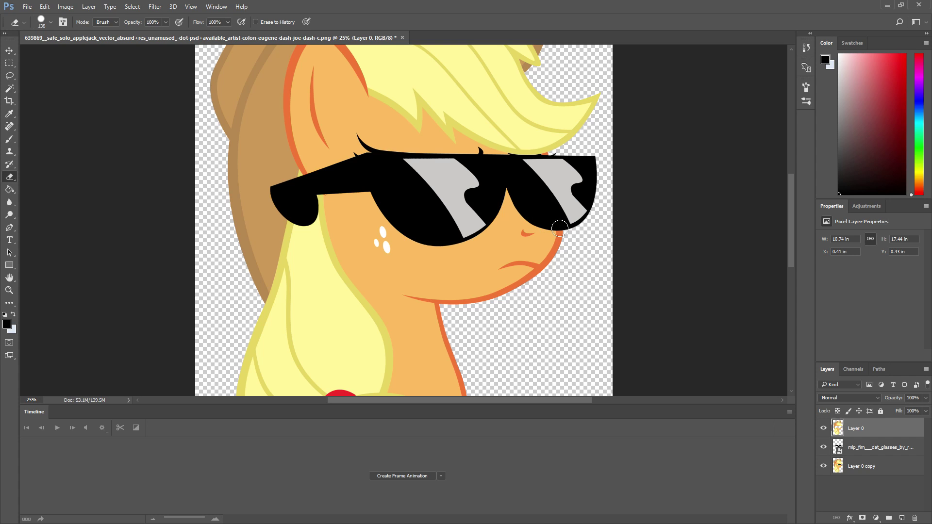
key("ctrl+z")
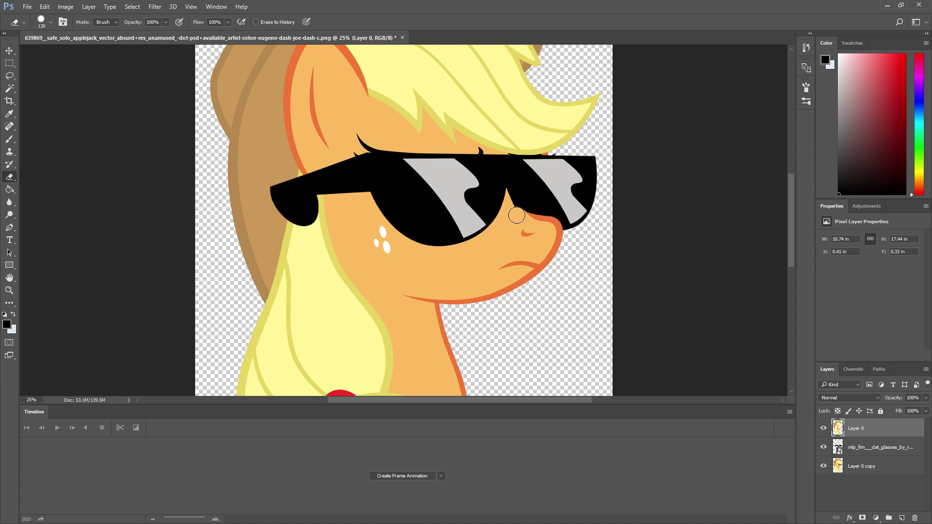
key("ctrl+z")
Restore Layer 0's skin along the far lens's inner edge beside the nose bridge using a 24 px eraser brush
key("ctrl+plus")
key("ctrl+plus")
key("ctrl+plus")
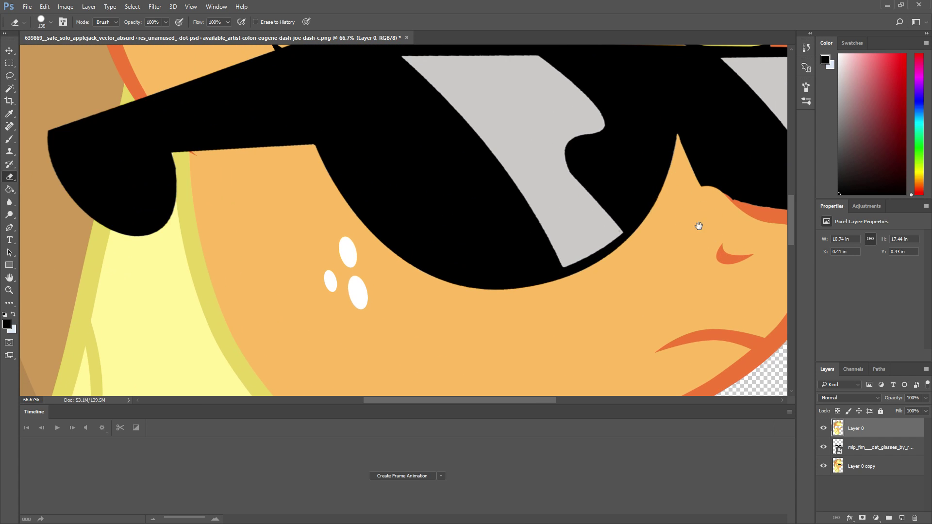
left_click_drag(697, 223, 466, 230)
key("ctrl+plus")
key("ctrl+z")
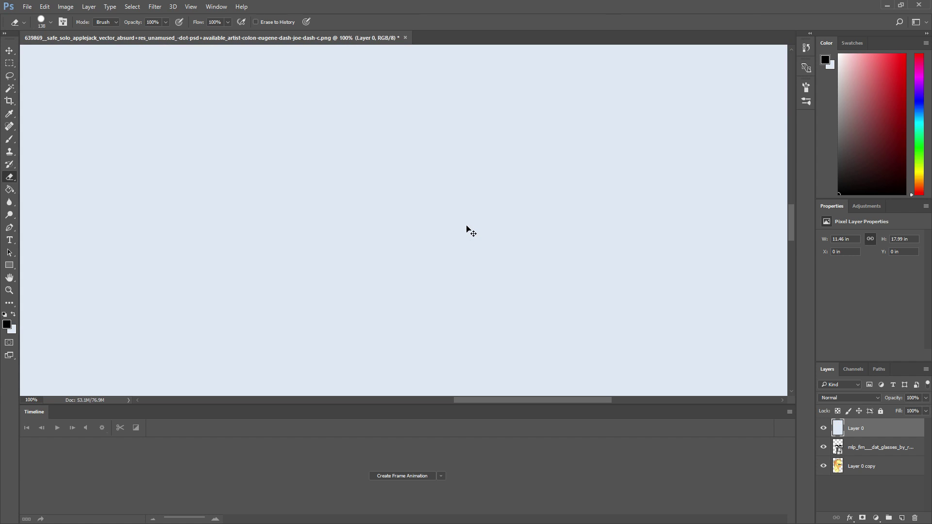
key("ctrl+z")
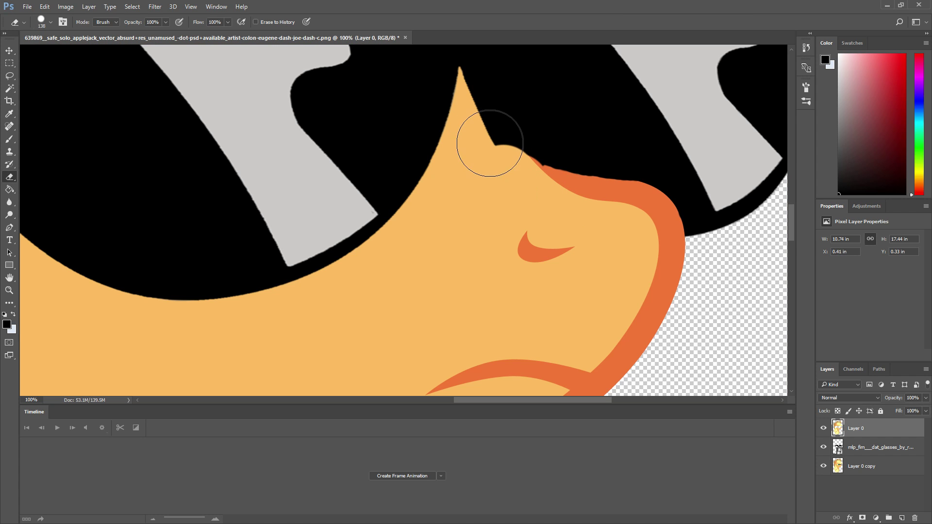
mouse_move(495, 150)
left_mouse_down()
mouse_move(465, 150)
mouse_move(496, 142)
mouse_move(506, 151)
mouse_move(460, 82)
mouse_move(509, 158)
mouse_move(461, 70)
mouse_move(484, 103)
left_mouse_up()
right_click(472, 101, "alt")
key("ctrl+z")
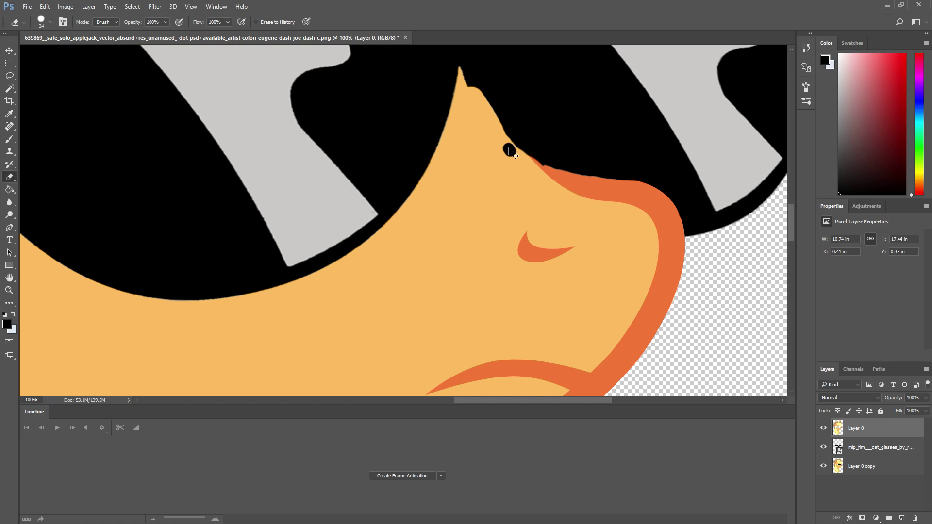
key("ctrl+z")
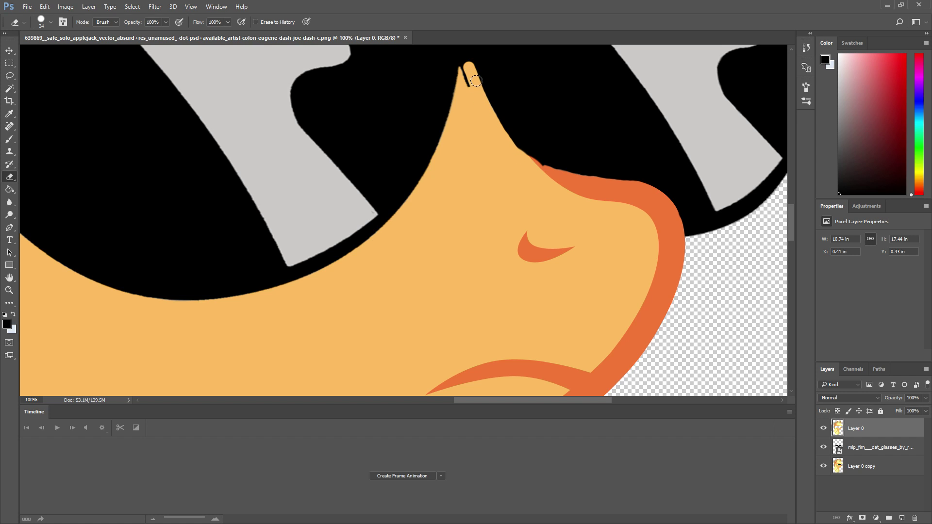
Erase the excess skin on Layer 0 at the peak between the lenses so it tapers into a point
left_click_drag(465, 68, 468, 75)
left_click(463, 66)
mouse_move(460, 78)
left_mouse_down()
mouse_move(460, 66)
mouse_move(511, 132)
left_mouse_up()
mouse_move(474, 69)
left_mouse_down()
mouse_move(492, 100)
mouse_move(460, 80)
left_mouse_up()
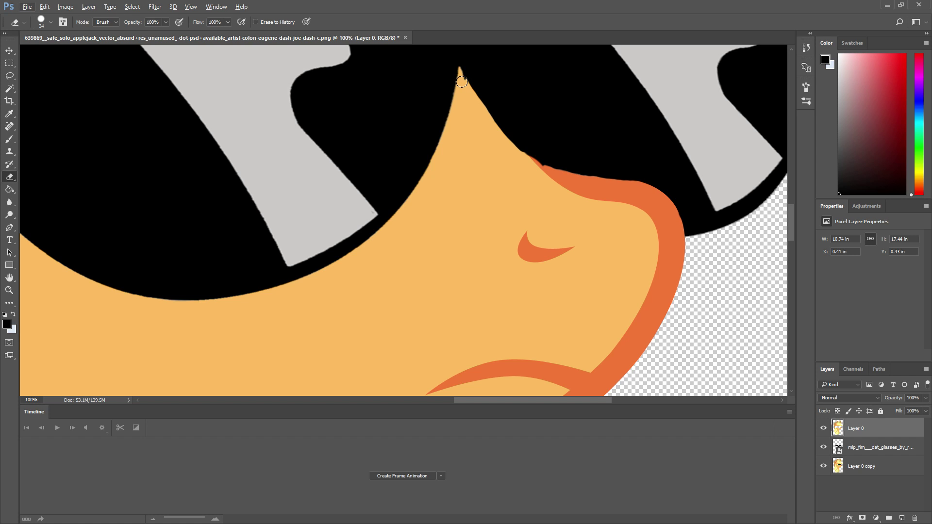
Erase the small notch beside the skin's tip between the lenses on Layer 0 with a finer eraser brush
key("ctrl+plus")
key("ctrl+plus")
left_click_drag(464, 118, 426, 354)
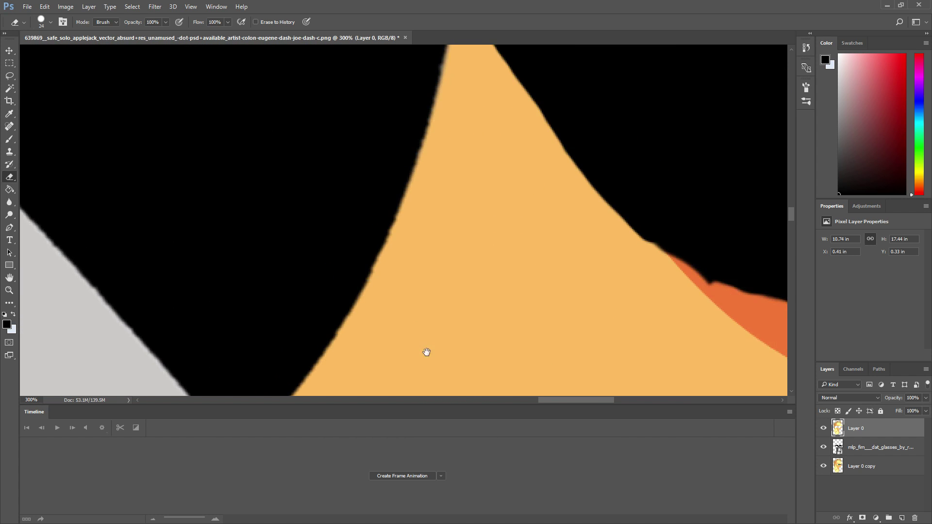
left_click_drag(427, 218, 441, 276)
right_click(423, 187)
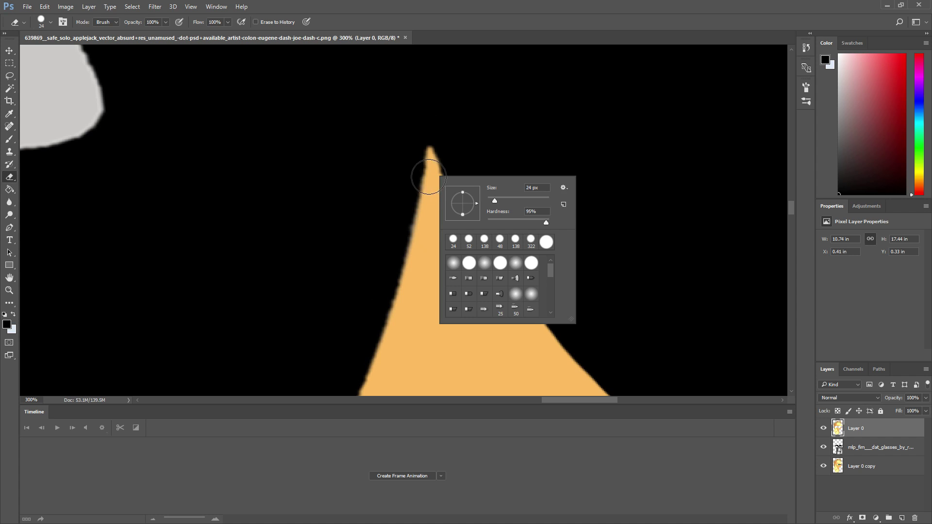
left_click(431, 184)
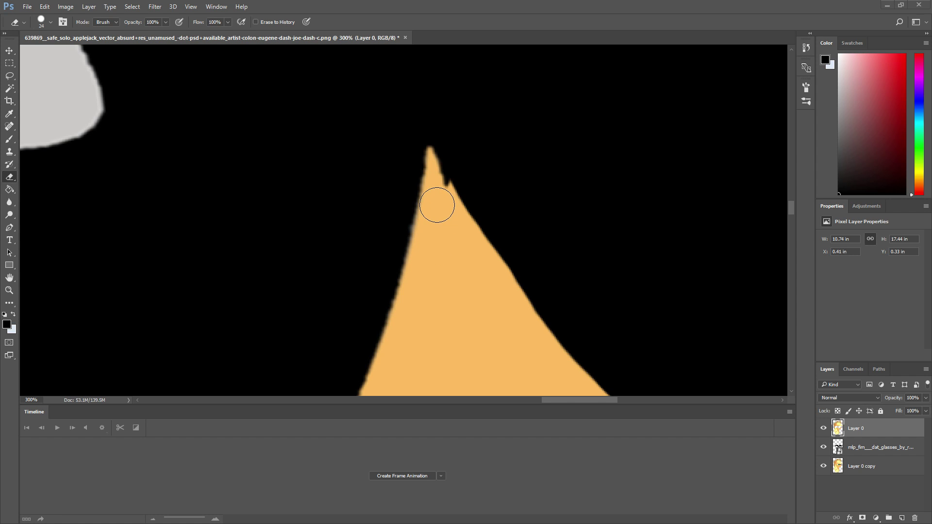
left_click_drag(435, 199, 435, 198)
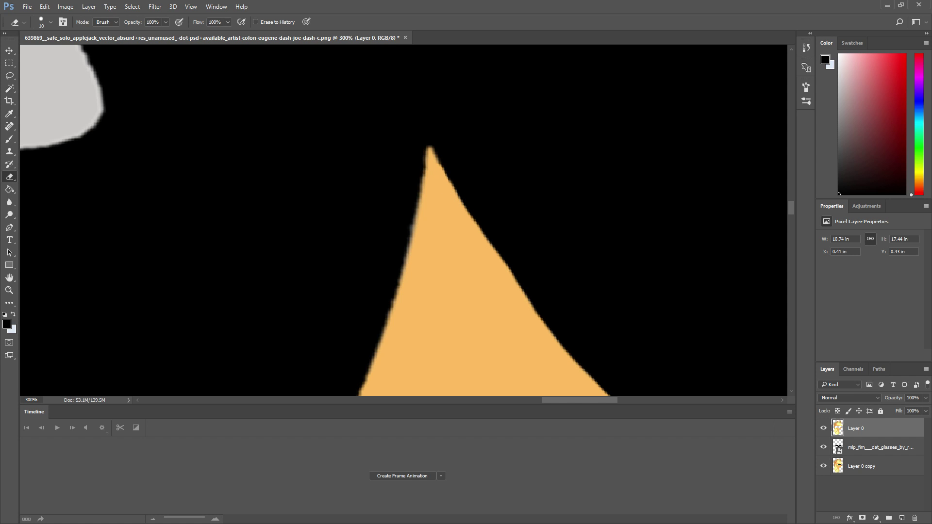
Erase the bumps on Layer 0's orange nose outline along the far lens's lower edge to smooth it
key("ctrl+minus")
key("ctrl+minus")
key("ctrl+minus")
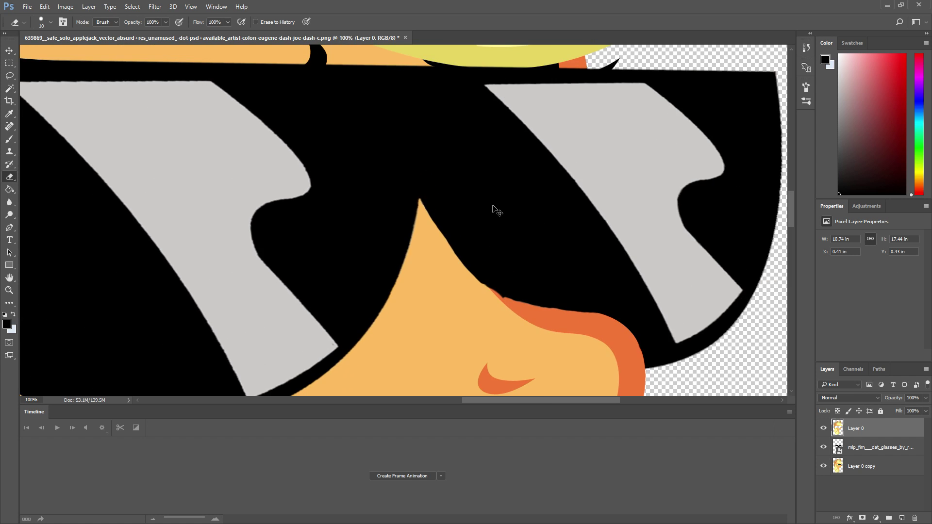
key("ctrl+minus")
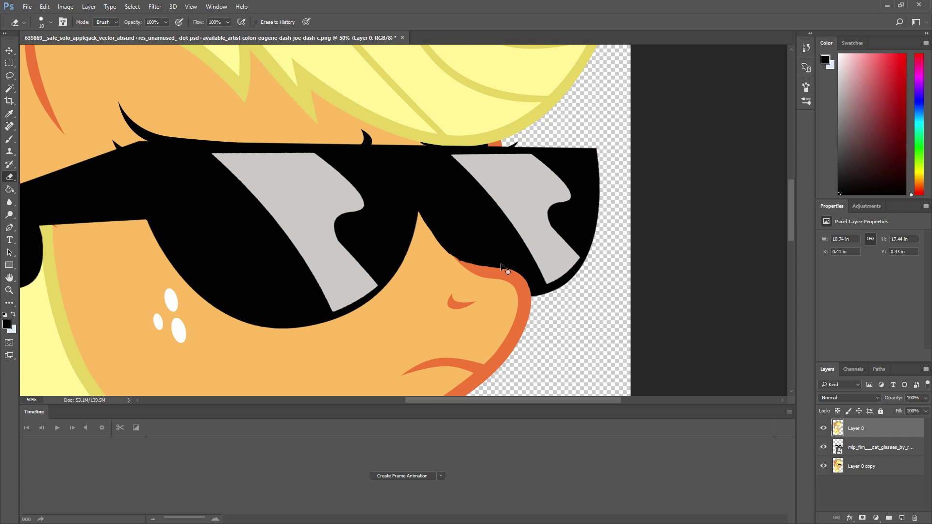
key("ctrl+plus")
key("ctrl+plus")
key("ctrl+plus")
mouse_move(636, 287)
left_mouse_down()
mouse_move(486, 79)
mouse_move(457, 124)
mouse_move(419, 151)
mouse_move(387, 214)
mouse_move(452, 238)
mouse_move(400, 217)
mouse_move(433, 241)
mouse_move(472, 245)
mouse_move(426, 233)
mouse_move(435, 239)
mouse_move(424, 252)
mouse_move(535, 273)
mouse_move(484, 251)
mouse_move(562, 262)
left_mouse_up()
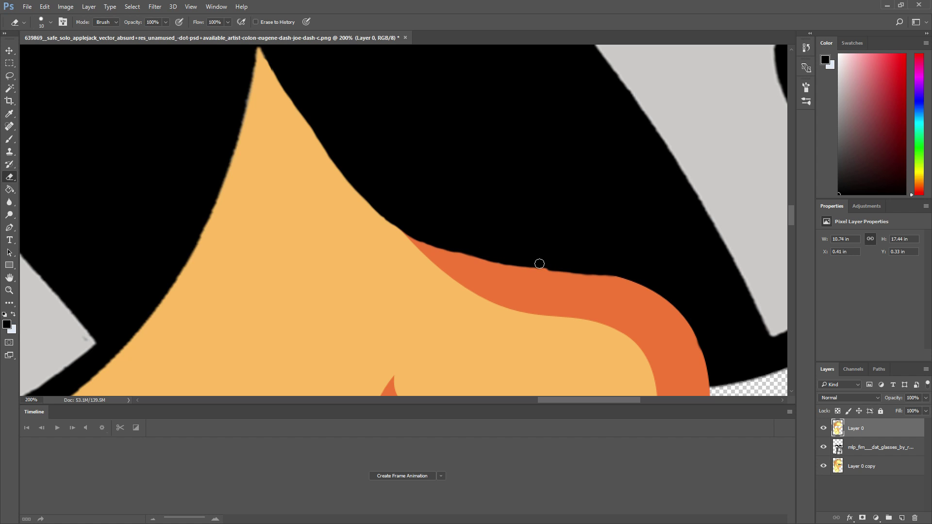
mouse_move(539, 266)
left_mouse_down()
mouse_move(591, 273)
mouse_move(538, 258)
mouse_move(526, 264)
left_mouse_up()
left_click_drag(676, 299, 558, 216)
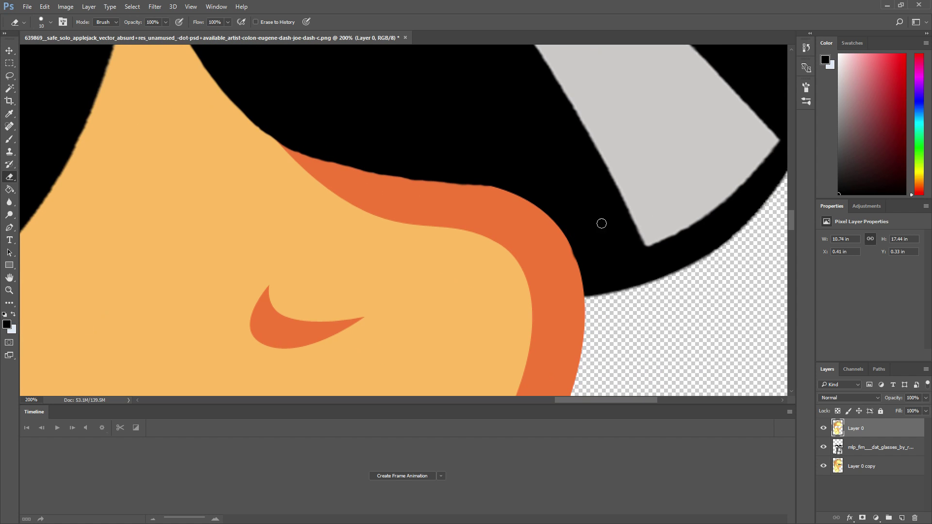
Examine the whole face to check how the sunglasses sit against the nose, hair and temple
key("ctrl+minus")
key("ctrl+minus")
key("ctrl+minus")
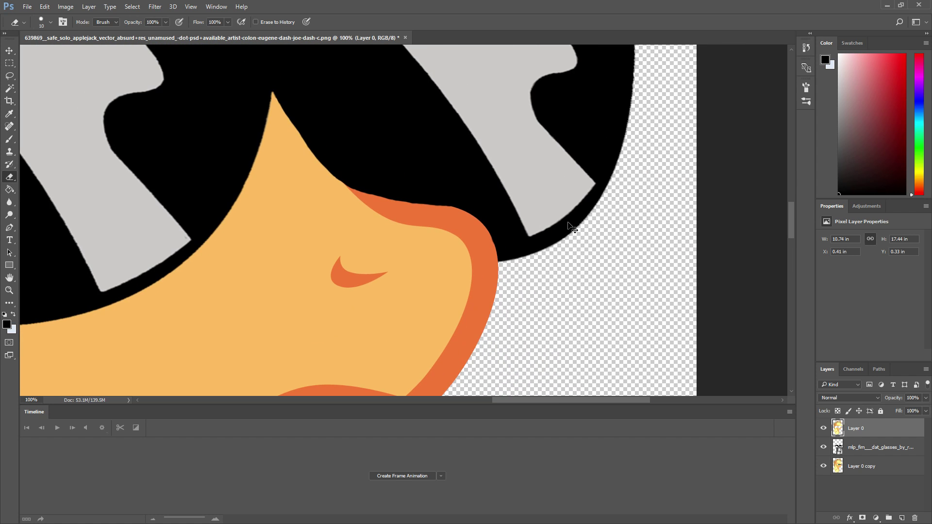
key("ctrl+minus")
key("ctrl+minus")
key("ctrl+minus")
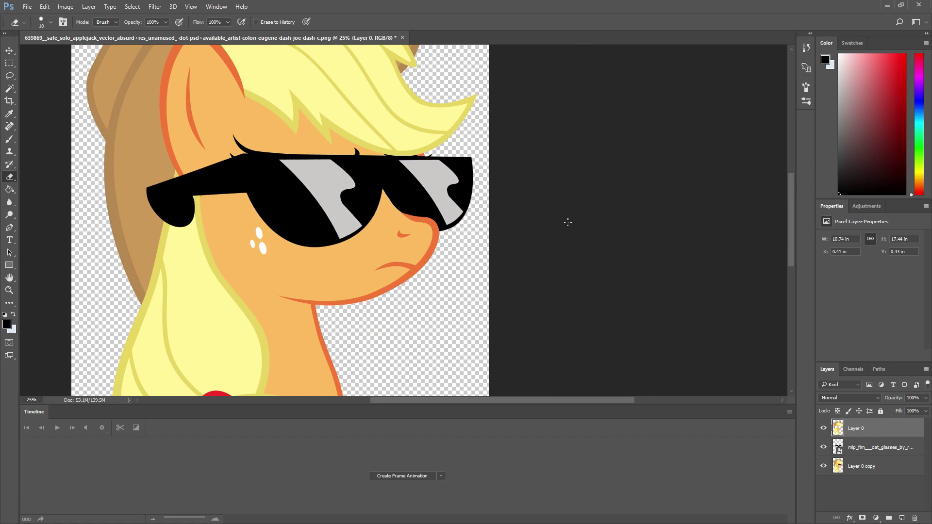
left_click_drag(423, 254, 563, 275)
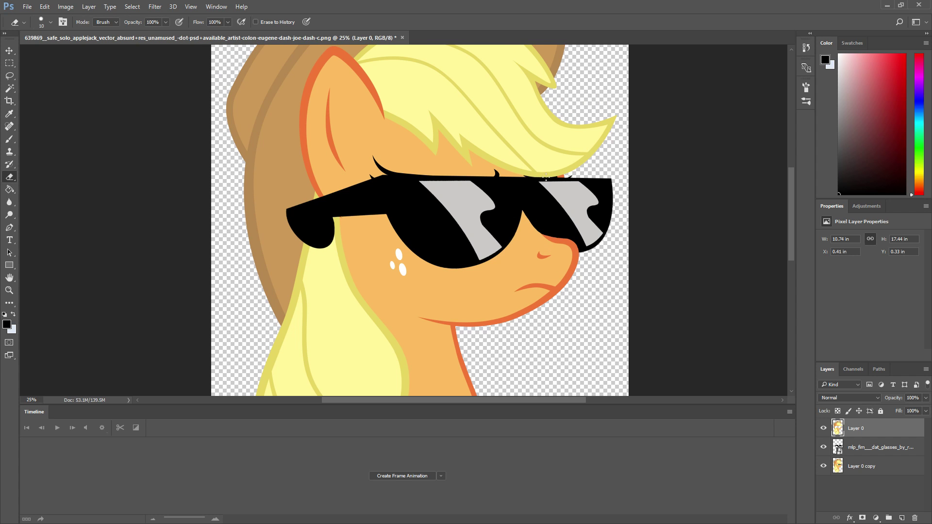
key("ctrl+plus")
key("ctrl+plus")
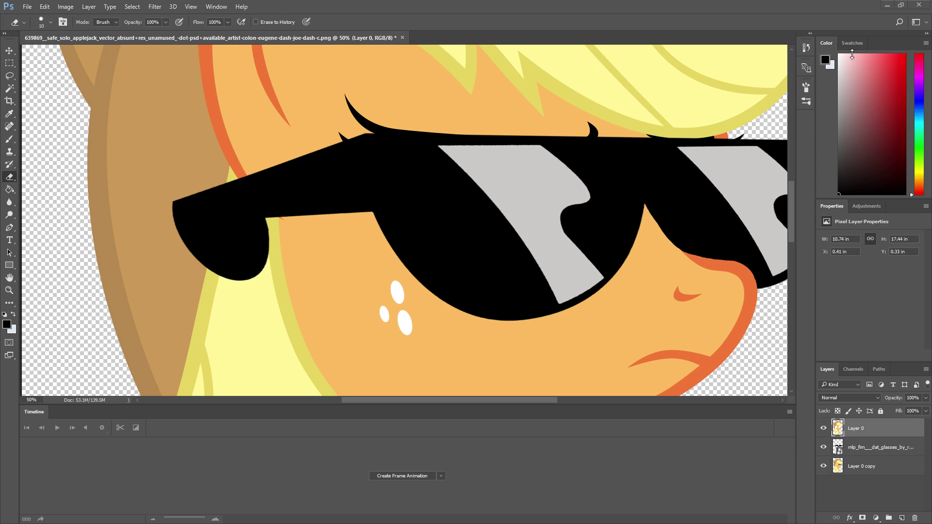
Switch to Nickface_13.png in IrfanView and examine up close how the sunglasses sit on the fox's face
left_click(887, 5)
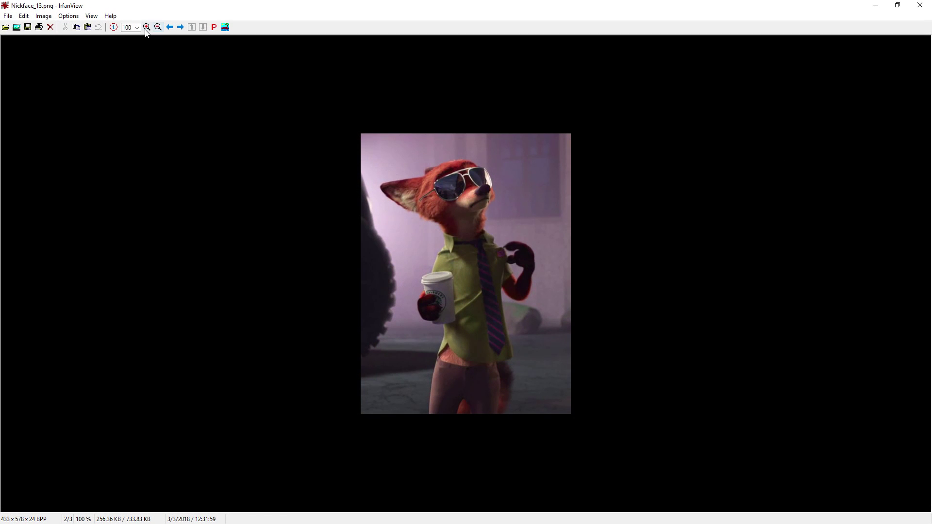
left_click(147, 28)
left_click(147, 28)
left_click(147, 28)
left_click(147, 28)
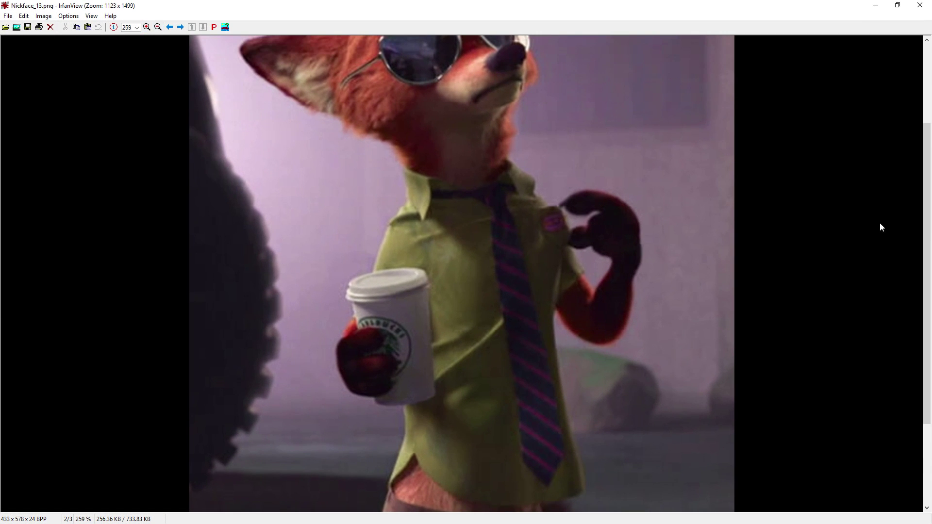
left_click_drag(925, 247, 927, 163)
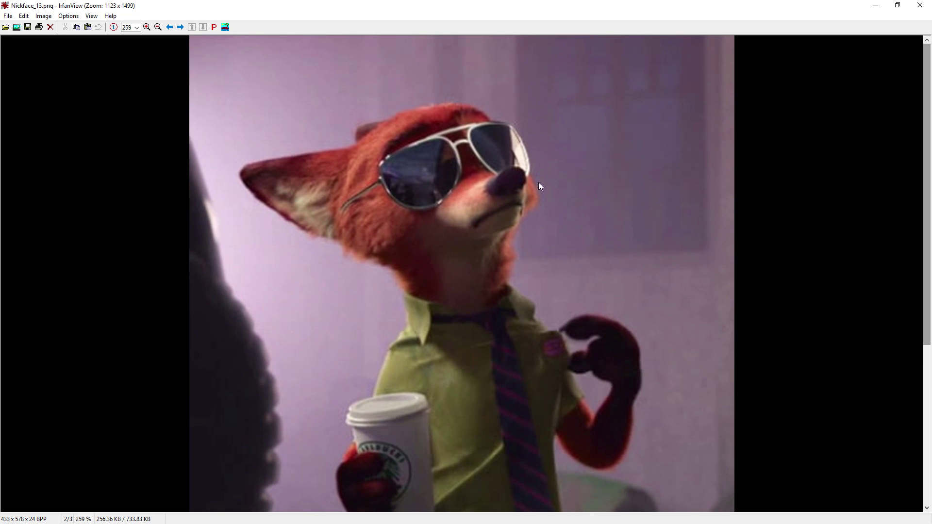
left_click_drag(283, 69, 611, 299)
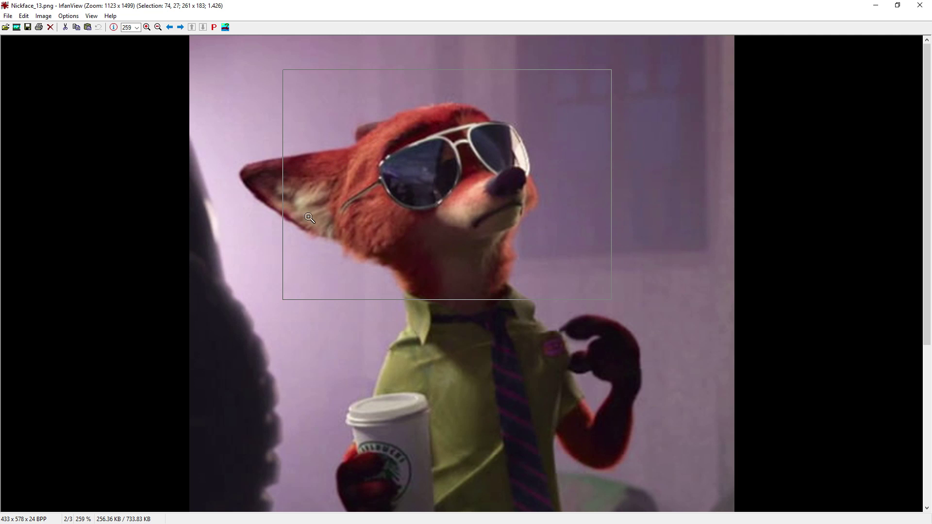
left_click(447, 337)
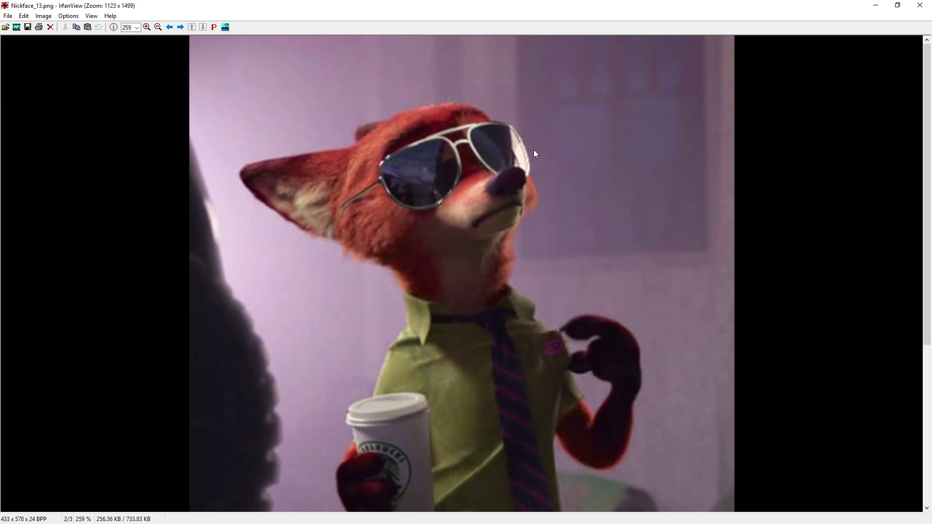
View the neighbouring reference image 26e.jpg in IrfanView and return to the Applejack document in Photoshop
key("Left")
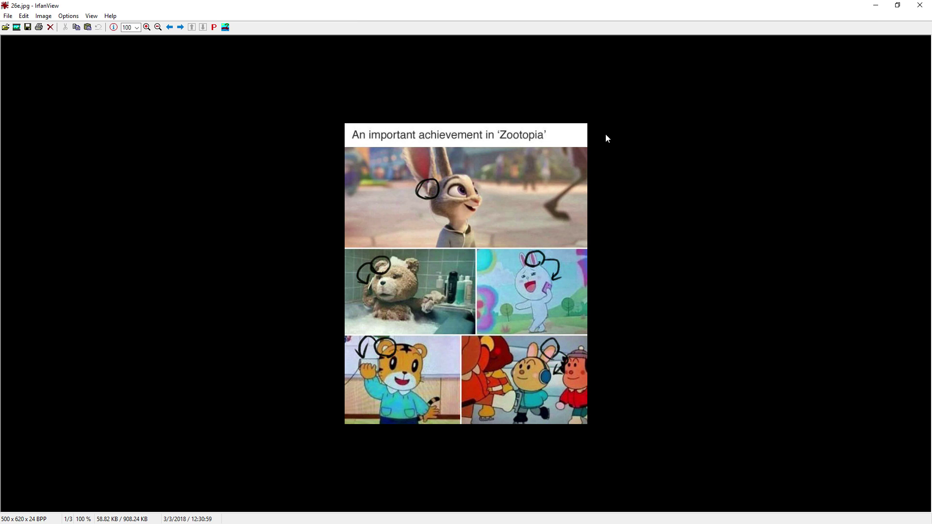
key("Right")
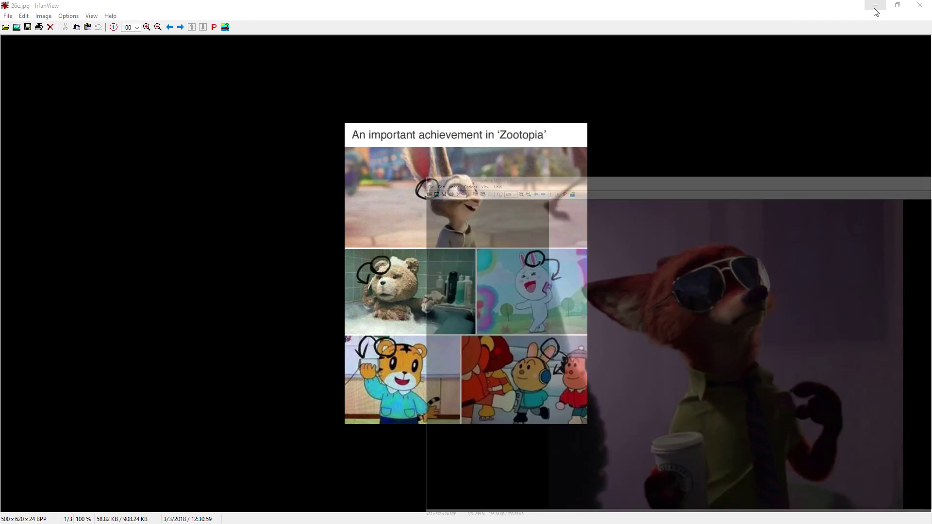
key("Left")
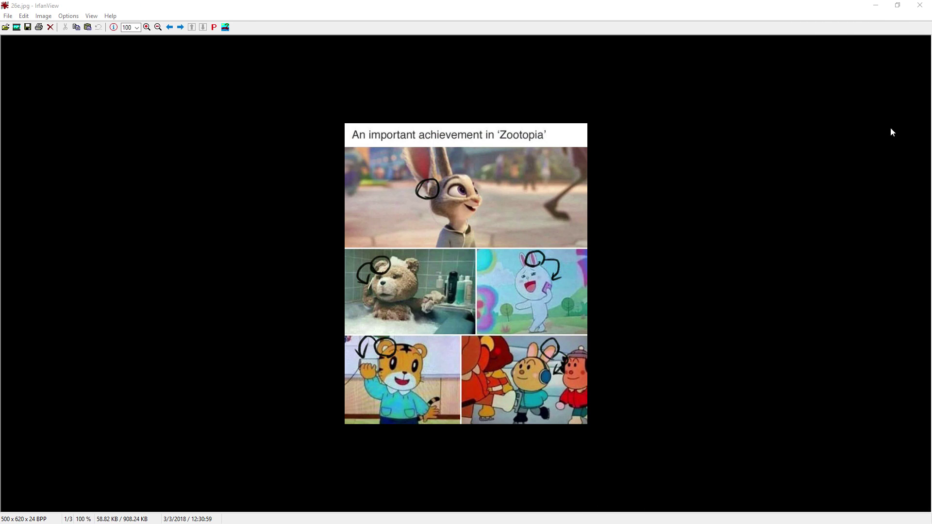
key("Left")
left_click(876, 7)
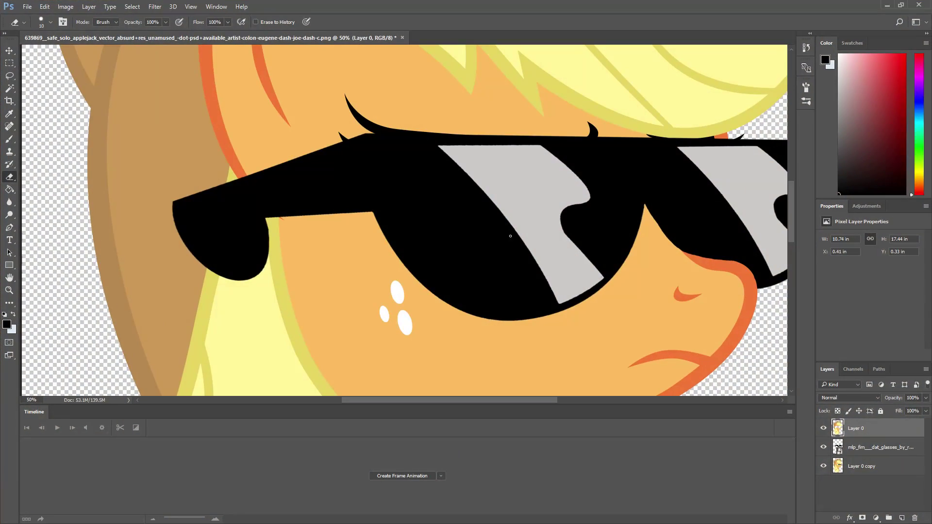
Place the reference DMdTG7aVQAA5bcL.jpg in IrfanView beside Photoshop to compare the sunglasses' fit, and return Photoshop to full-screen size
key("ctrl+minus")
key("ctrl+minus")
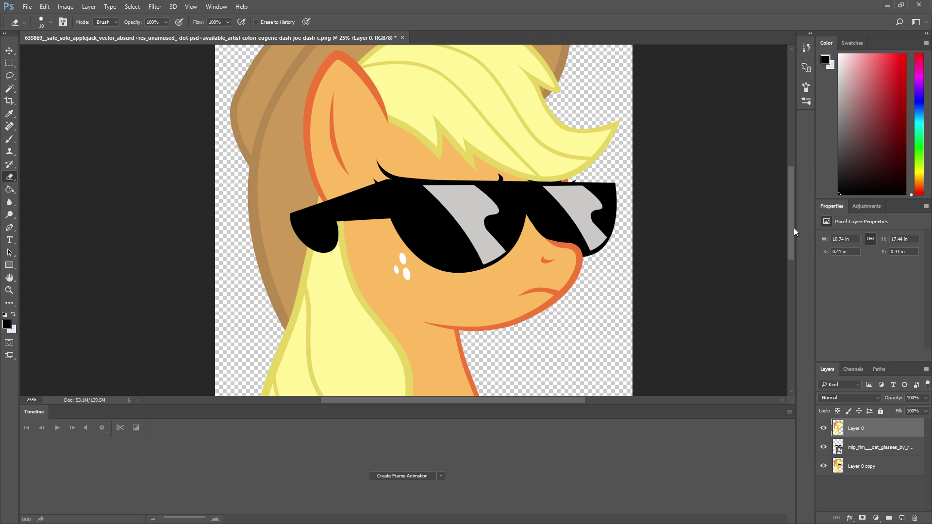
left_click_drag(792, 225, 789, 246)
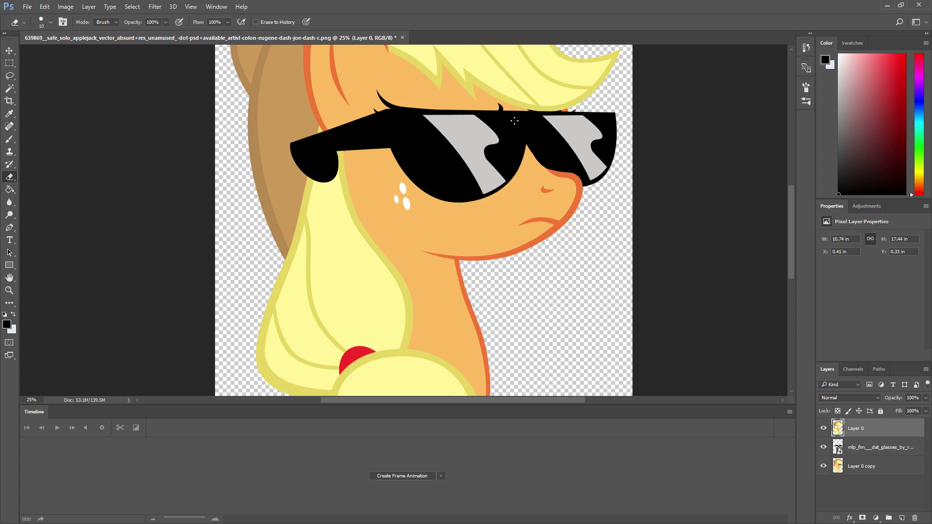
left_click_drag(794, 272, 793, 226)
key("ctrl+minus")
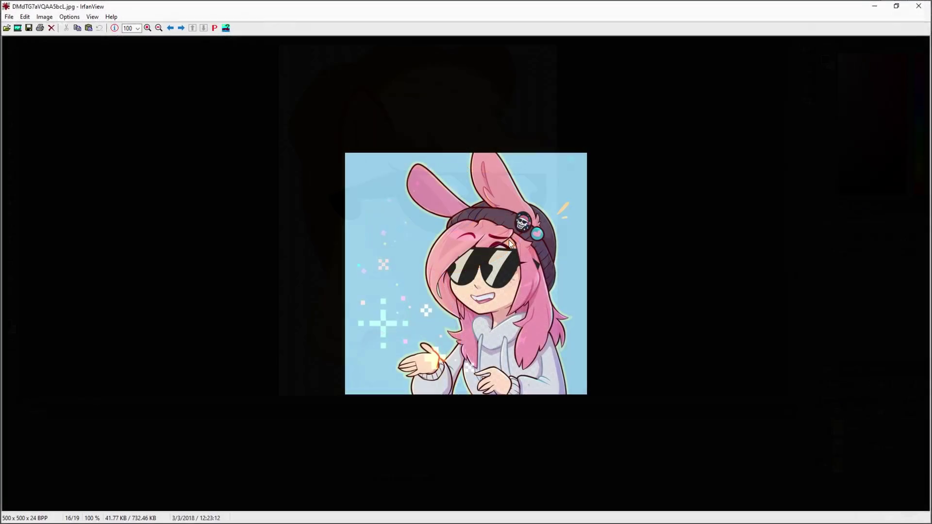
scroll(415, 185, "up", 1)
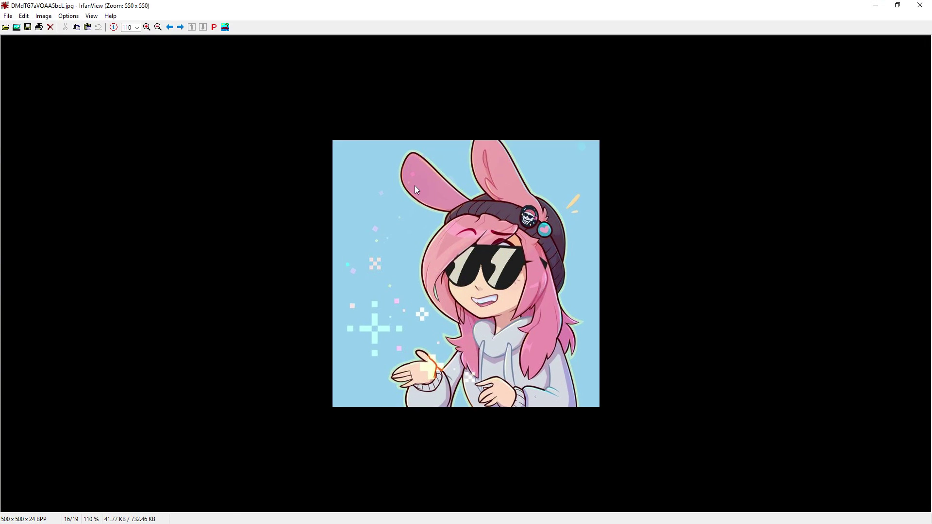
left_click_drag(396, 9, 1, 65)
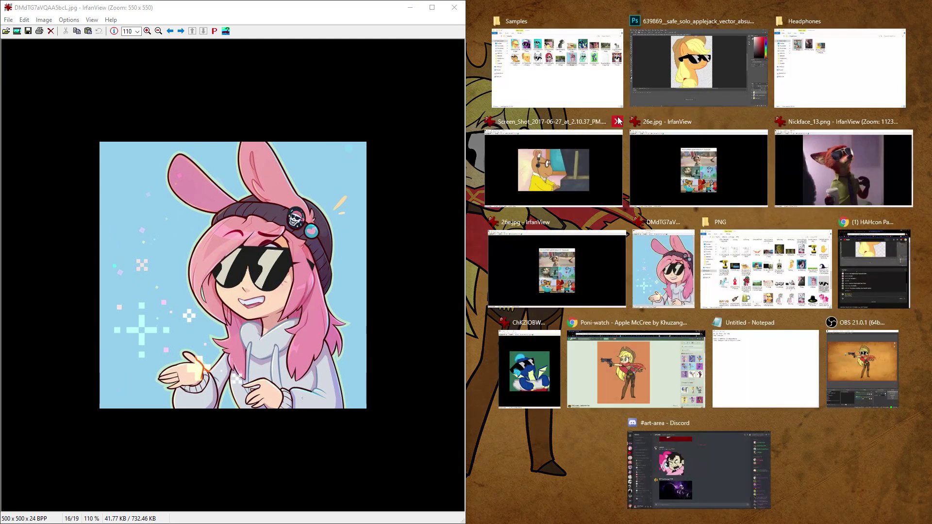
left_click(604, 214)
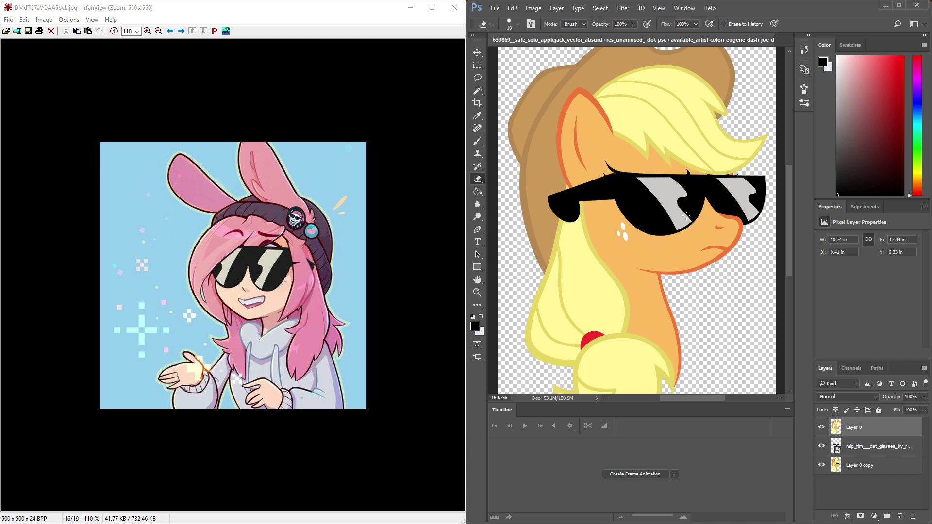
left_click(899, 6)
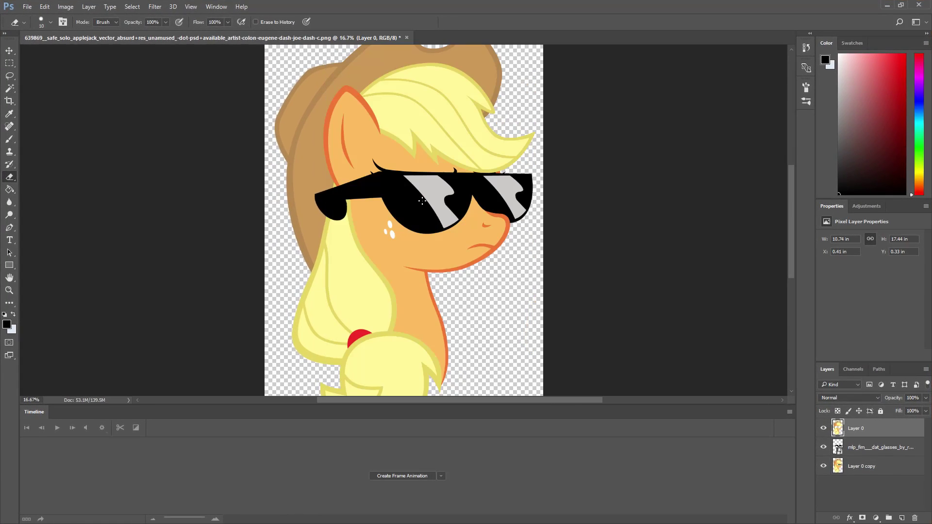
Try a gray Color Overlay on the sunglasses layer, comparing it at 0% and 22% opacity
left_click(868, 452)
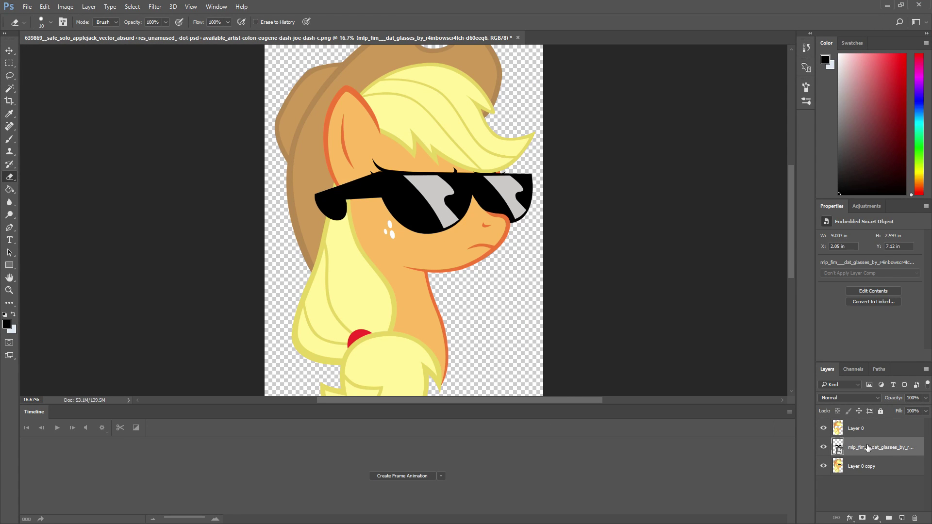
right_click(868, 448)
key("Escape")
key("h")
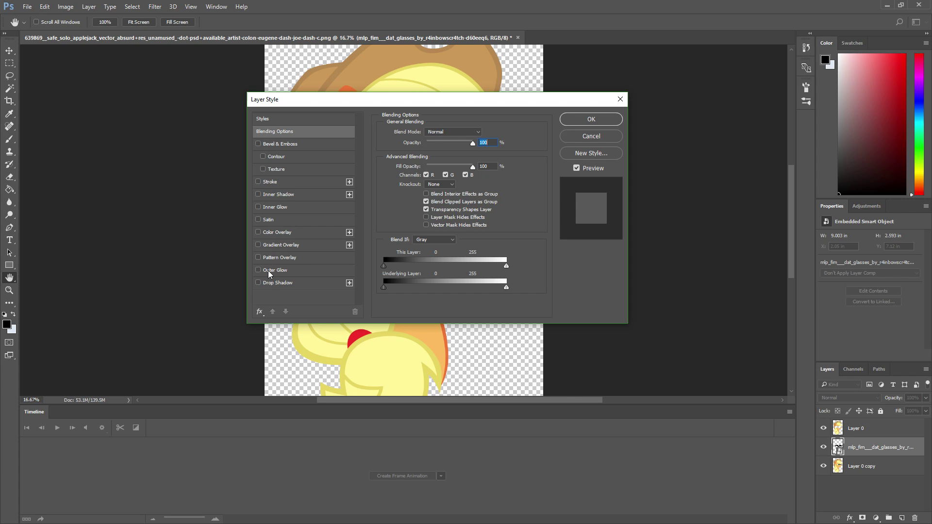
left_click(258, 233)
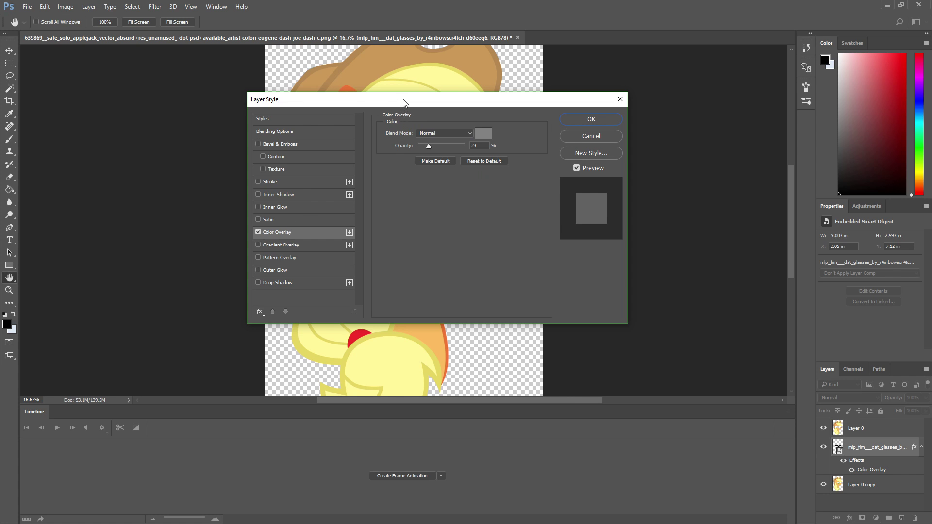
left_click_drag(403, 102, 728, 109)
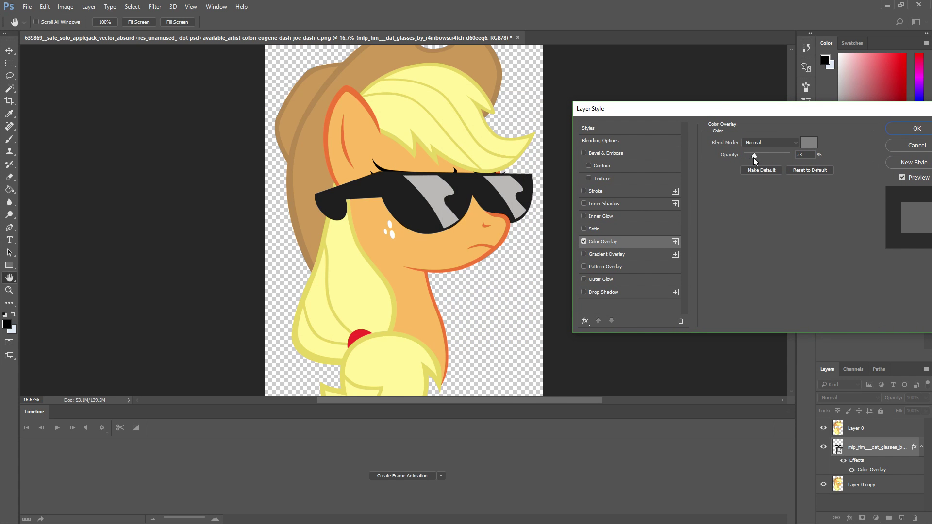
left_click_drag(753, 157, 725, 155)
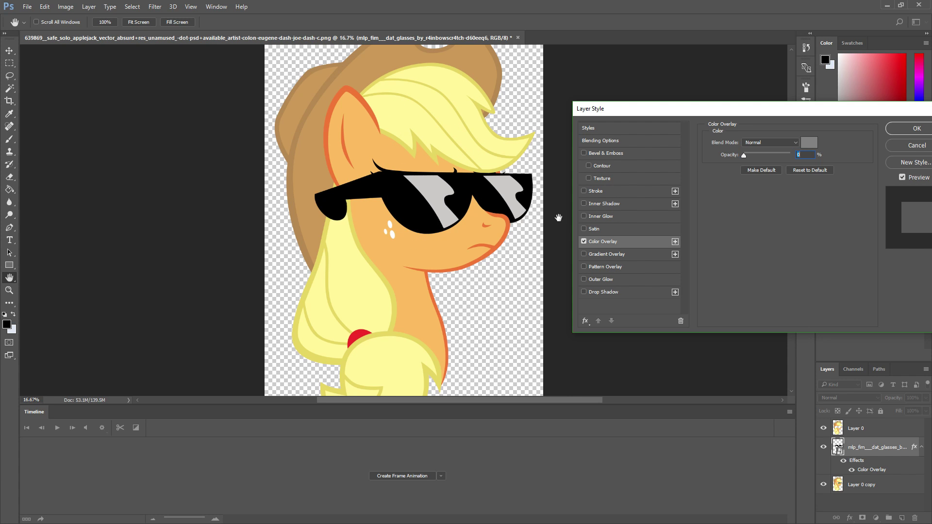
mouse_move(742, 159)
left_mouse_down()
mouse_move(757, 164)
mouse_move(753, 156)
left_mouse_up()
left_click_drag(735, 118, 696, 109)
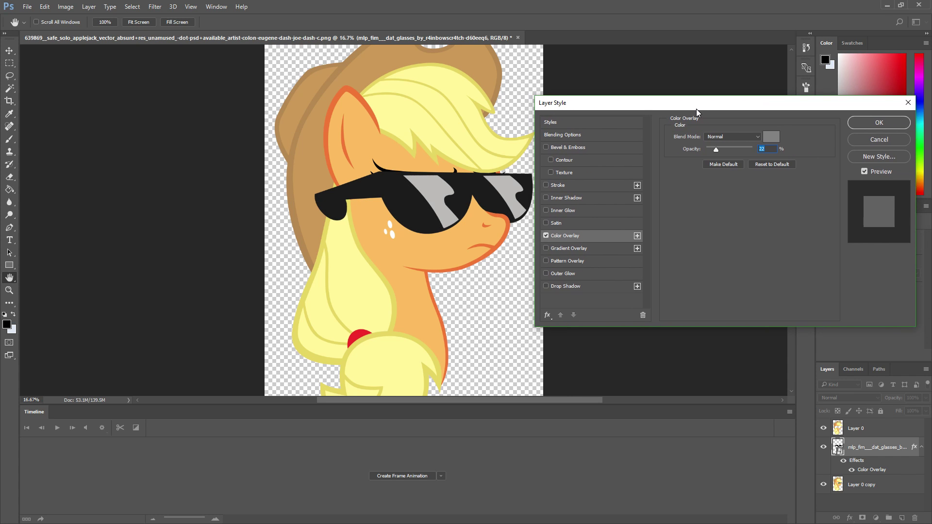
Try the dark red aa1a1a as the sunglasses' overlay color with the opacity at 23%
left_click(771, 136)
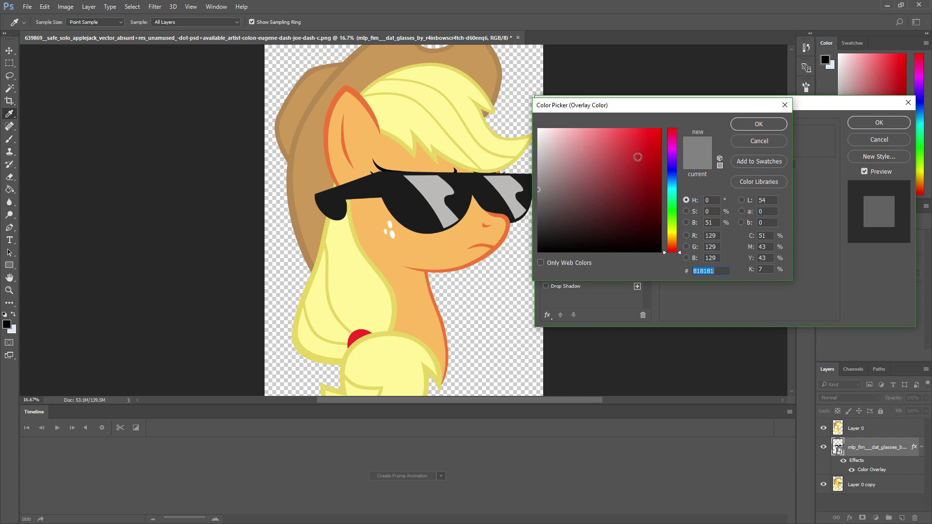
left_click(632, 184)
mouse_move(632, 184)
left_mouse_down()
mouse_move(622, 189)
mouse_move(647, 144)
mouse_move(638, 177)
mouse_move(644, 164)
left_mouse_up()
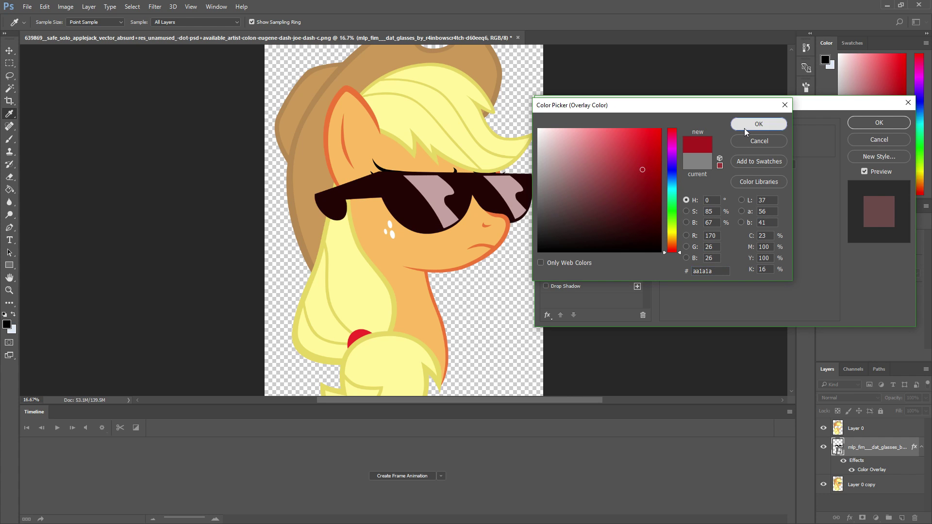
left_click(759, 124)
mouse_move(715, 150)
left_mouse_down()
mouse_move(727, 147)
mouse_move(717, 150)
left_mouse_up()
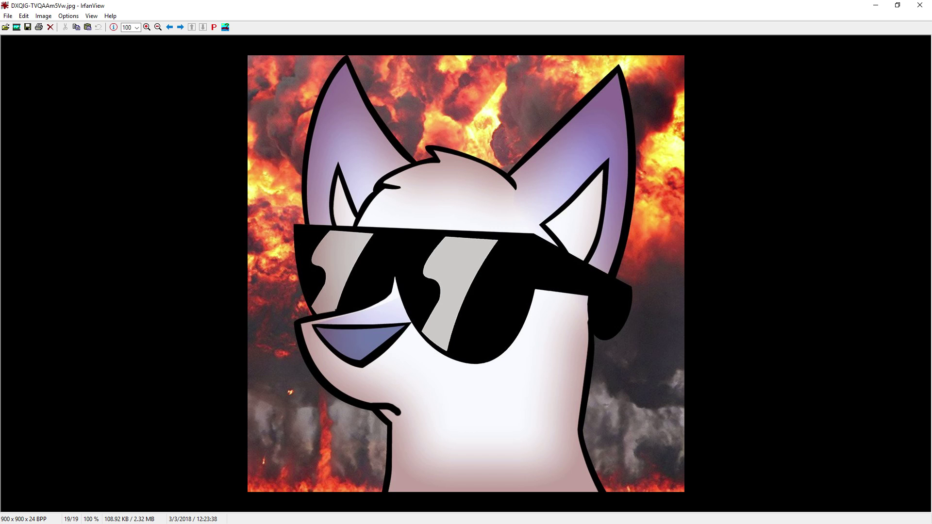
Compare the sunglasses' color in the IrfanView references DD6FoMPXgAItKvg.png and DXQIG-TVQAAm5Vw.jpg, and return to the Applejack document in Photoshop
key("Left")
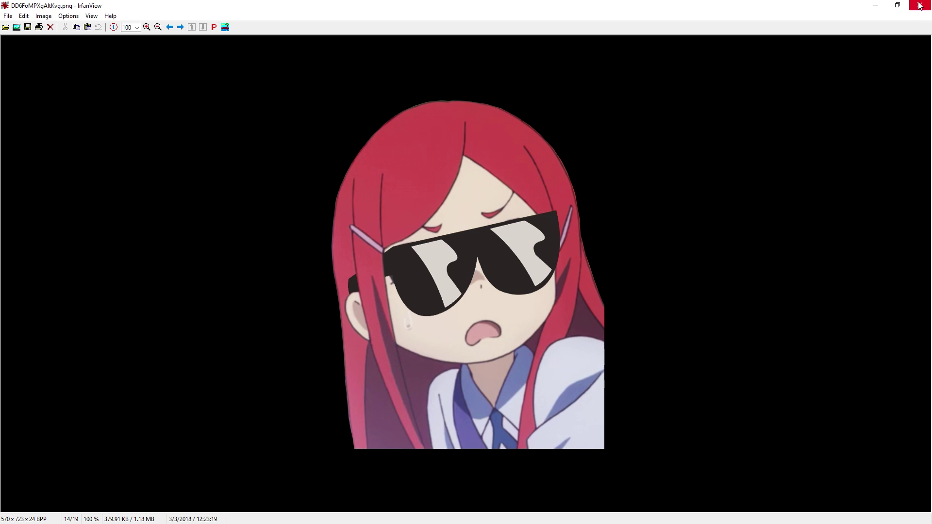
key("End")
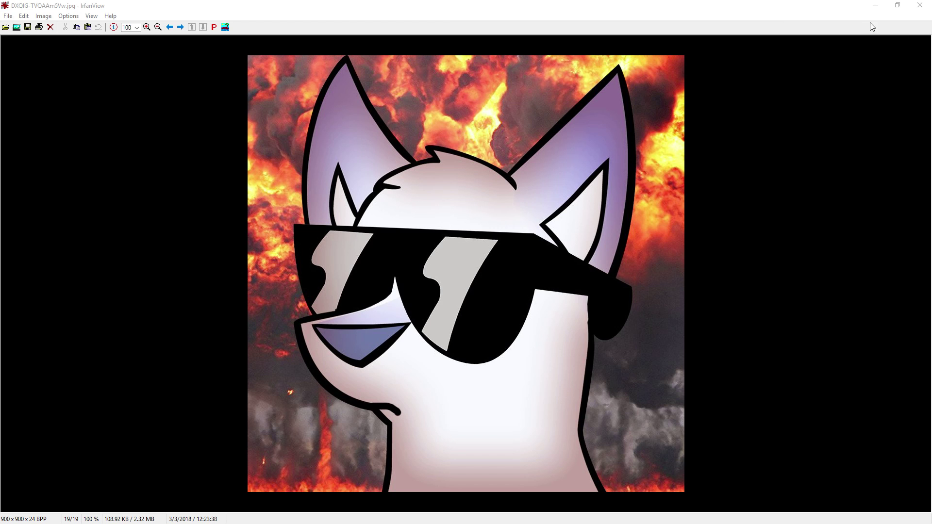
left_click(920, 5)
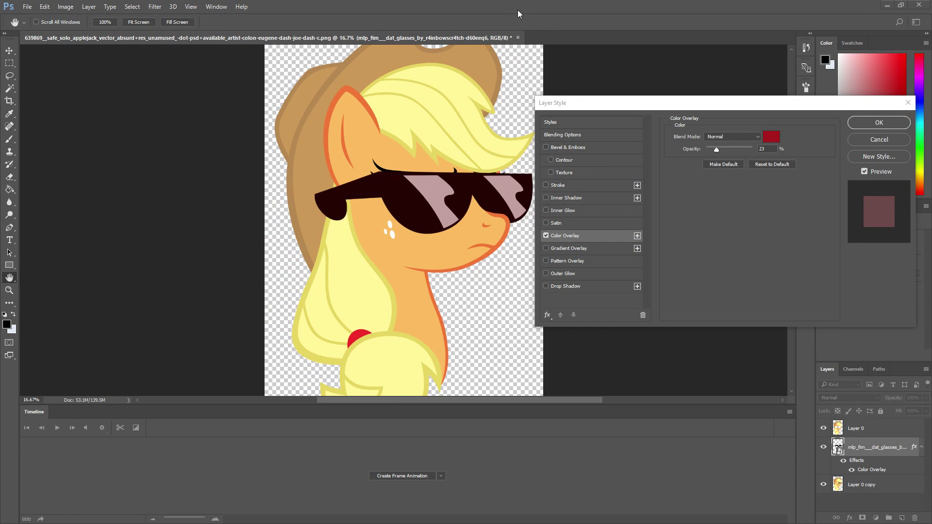
Discard the Color Overlay on the sunglasses layer and return to the Eraser tool
left_click_drag(759, 104, 719, 119)
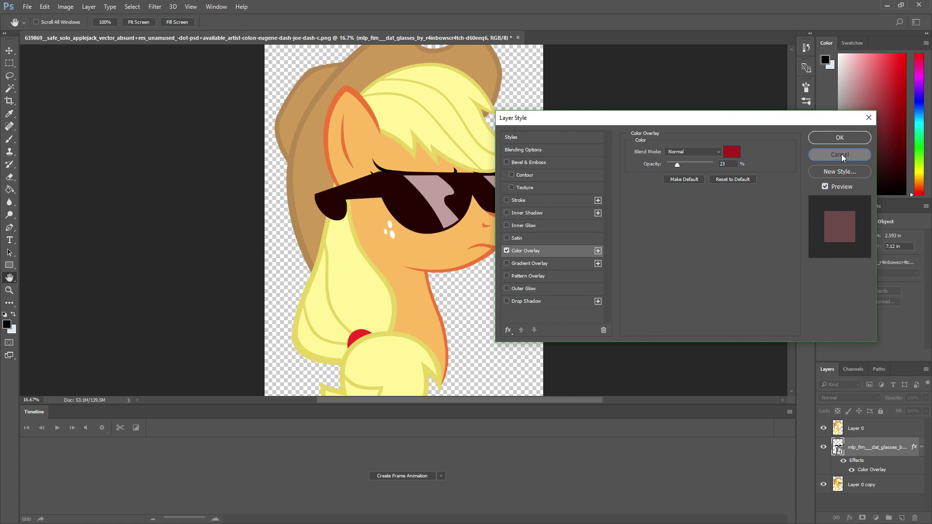
left_click(839, 155)
key("e")
Make Layer 0 the active layer and bring the sunglasses and nose into close view
scroll(789, 233, "down", 1)
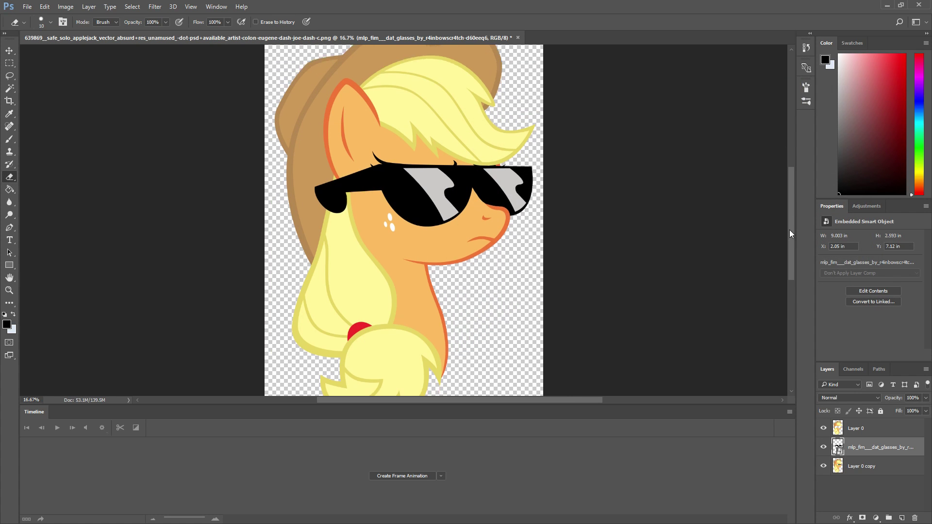
mouse_move(789, 229)
left_mouse_down()
mouse_move(790, 208)
mouse_move(790, 234)
left_mouse_up()
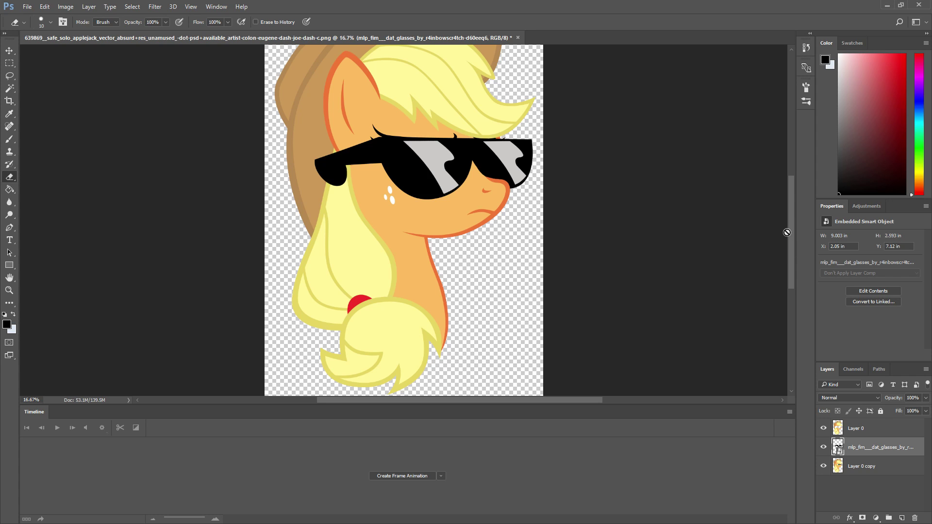
left_click(855, 426)
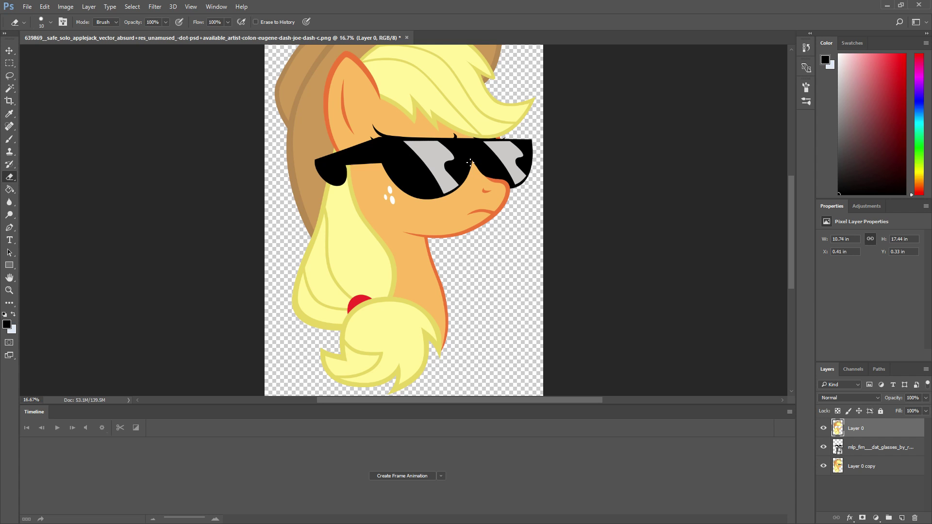
key("ctrl+plus")
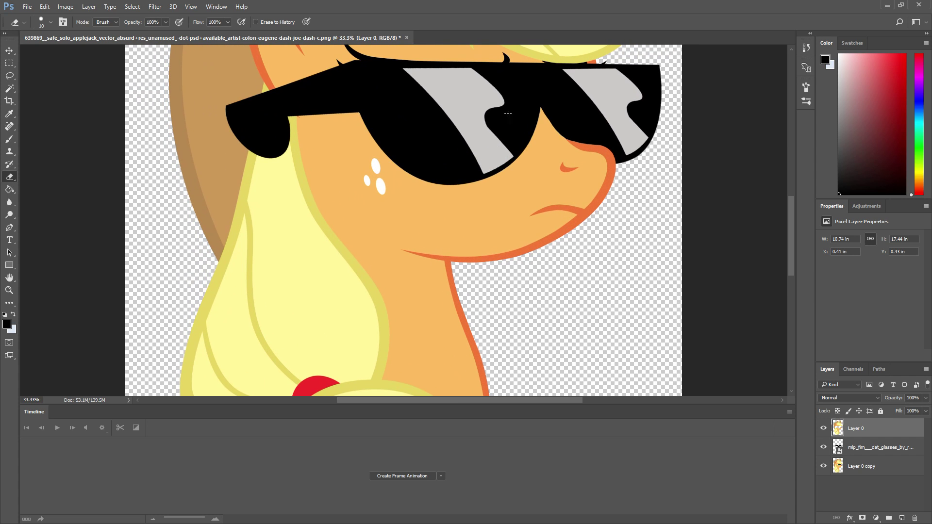
scroll(593, 212, "up", 5)
scroll(593, 212, "right", 2)
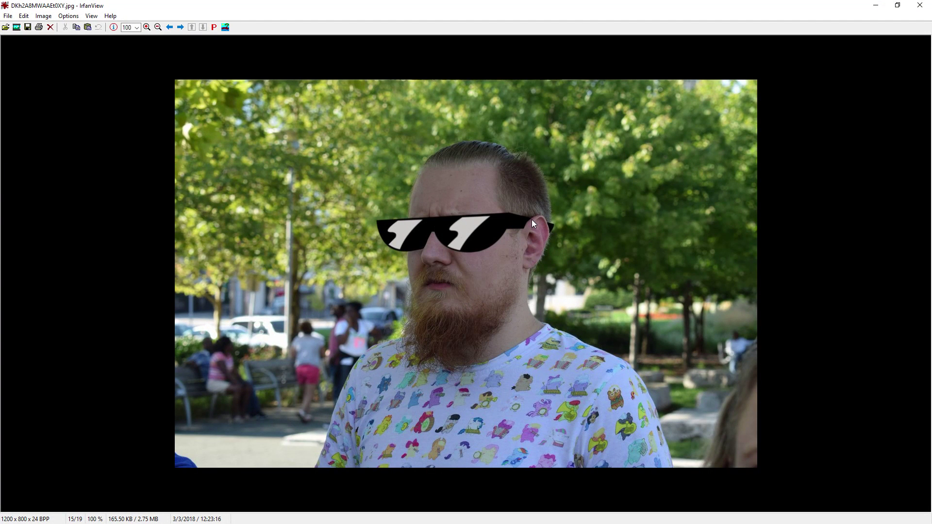
Examine how the sunglasses fit in the IrfanView references DKh2A8MWAAEt0XY.jpg, CYE51rWWQAArC5z.png and DMdTG7aVQAA5bcL.jpg
scroll(532, 220, "up", 3)
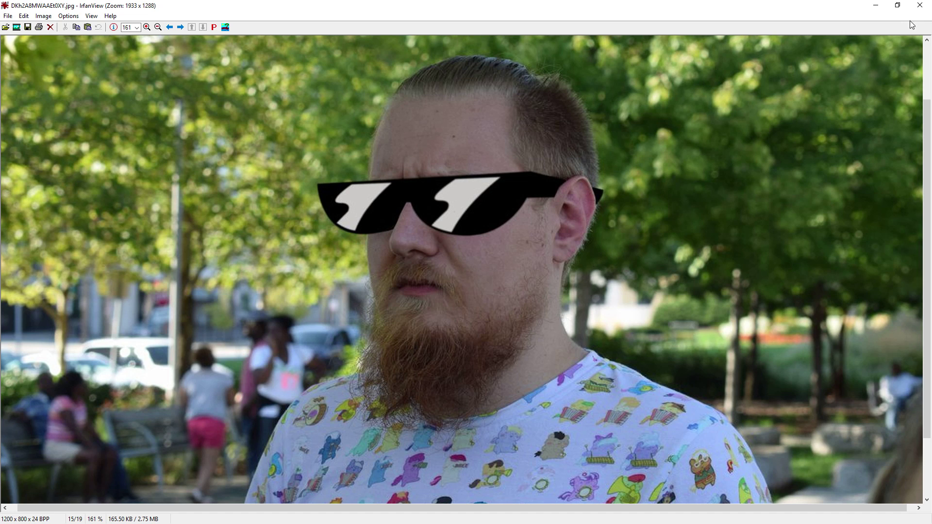
left_click(920, 5)
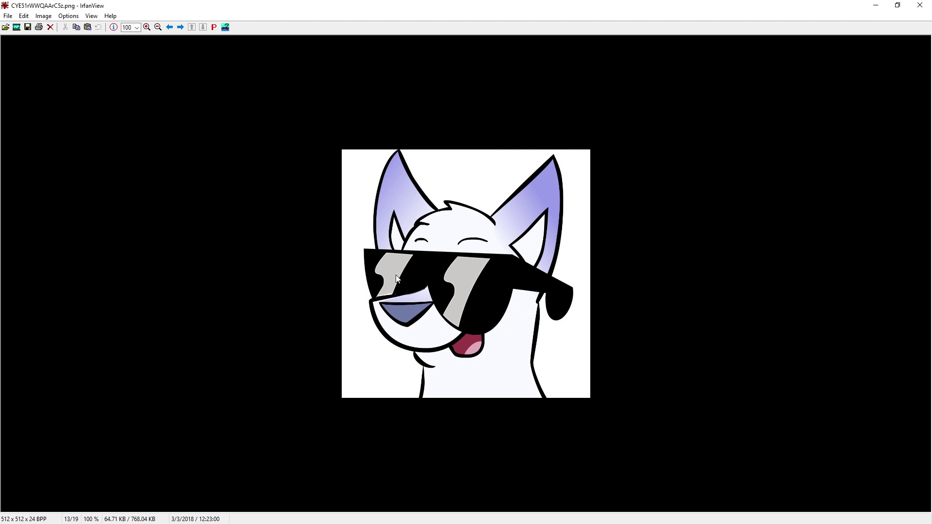
left_click(920, 5)
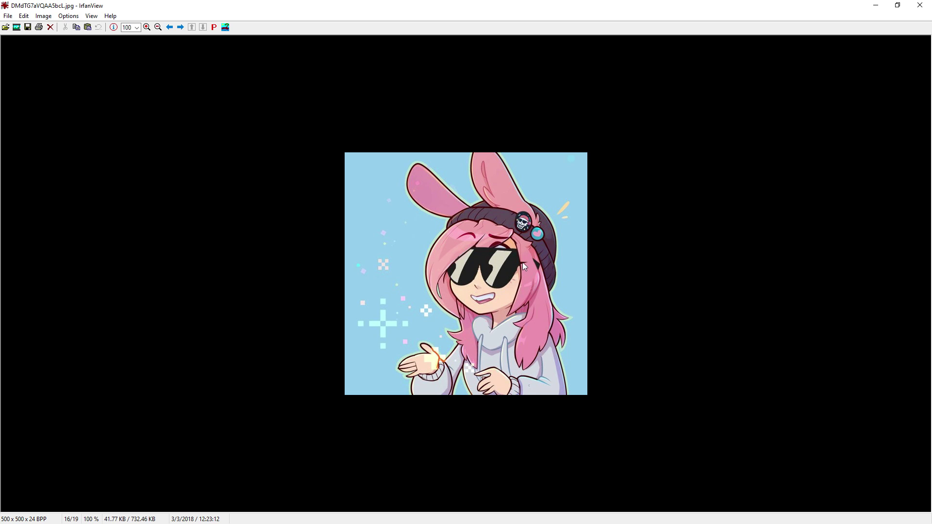
left_click(877, 4)
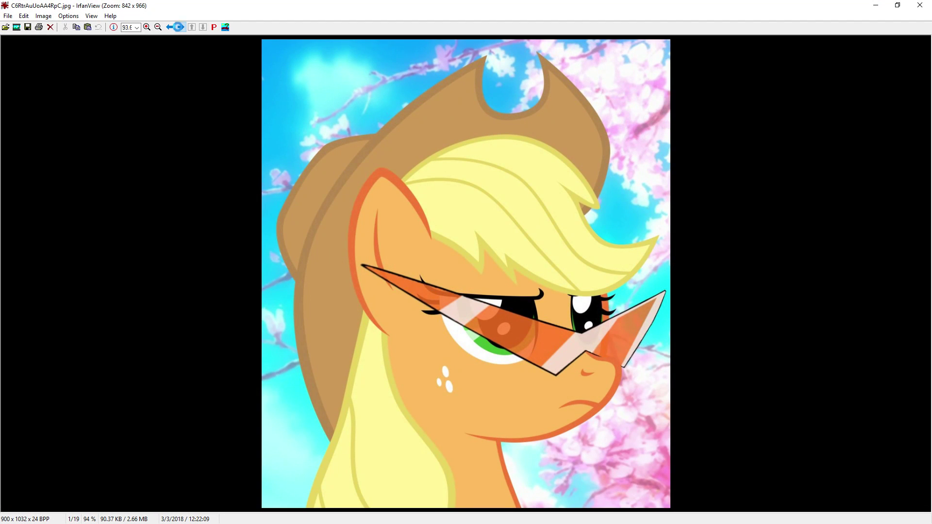
Browse the sunglasses reference images in IrfanView one by one, from C6RtrAuUoAA4RpC.jpg through DMdTG7aVQAA5bcL.jpg, examining how the glasses sit on each face
left_click(180, 27)
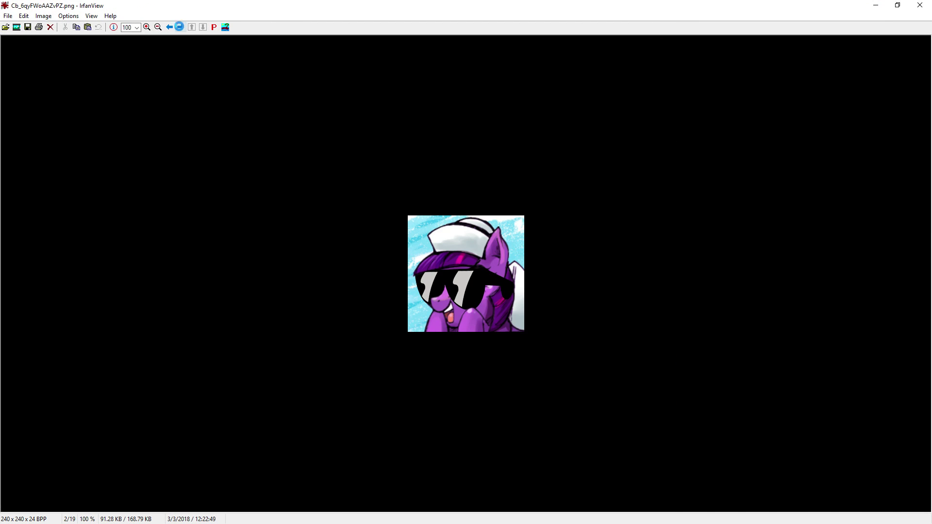
left_click(181, 27)
left_click(180, 28)
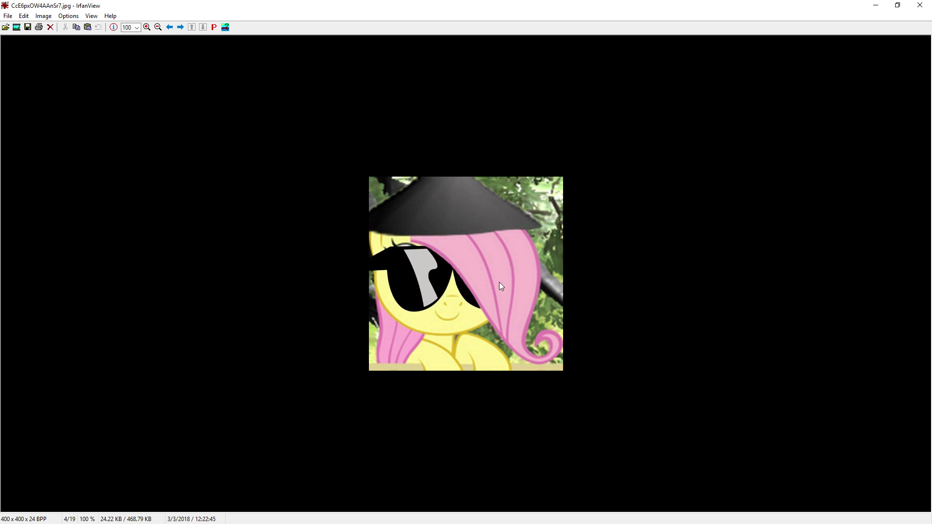
left_click(180, 27)
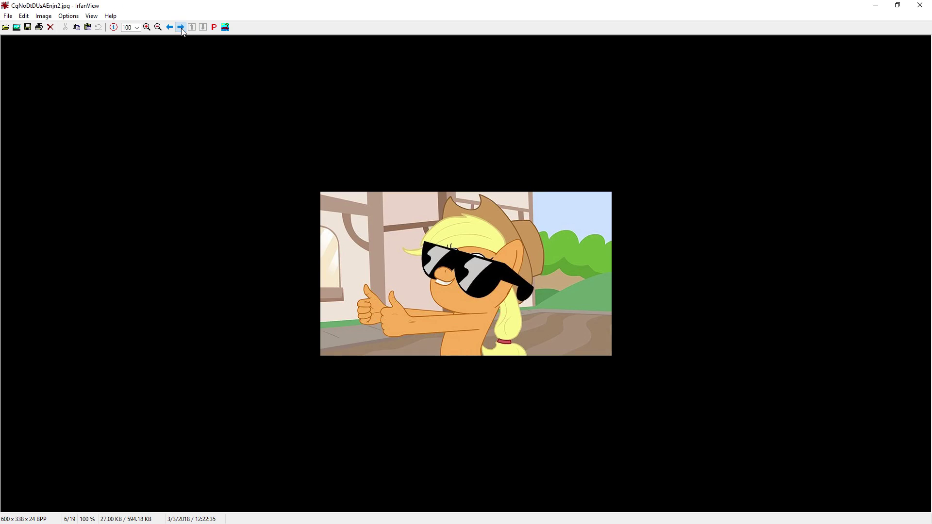
left_click(180, 28)
left_click(181, 28)
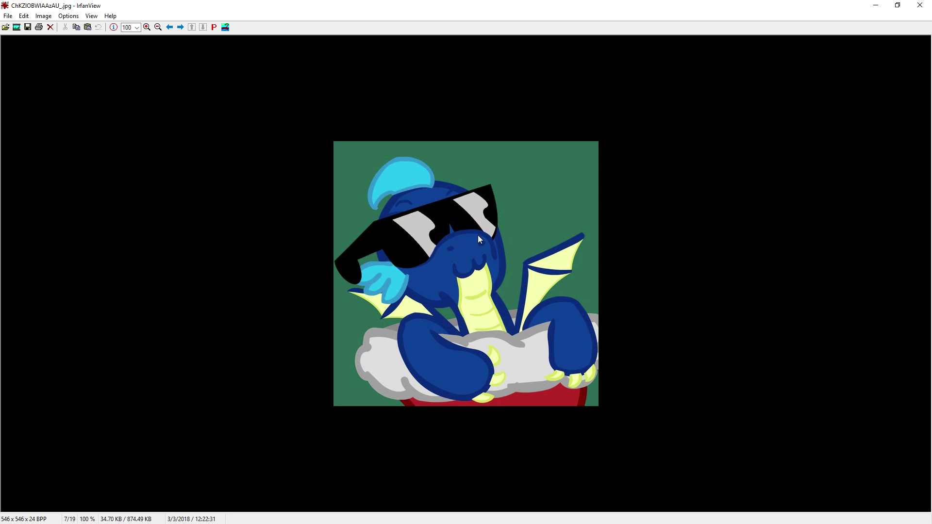
left_click(180, 28)
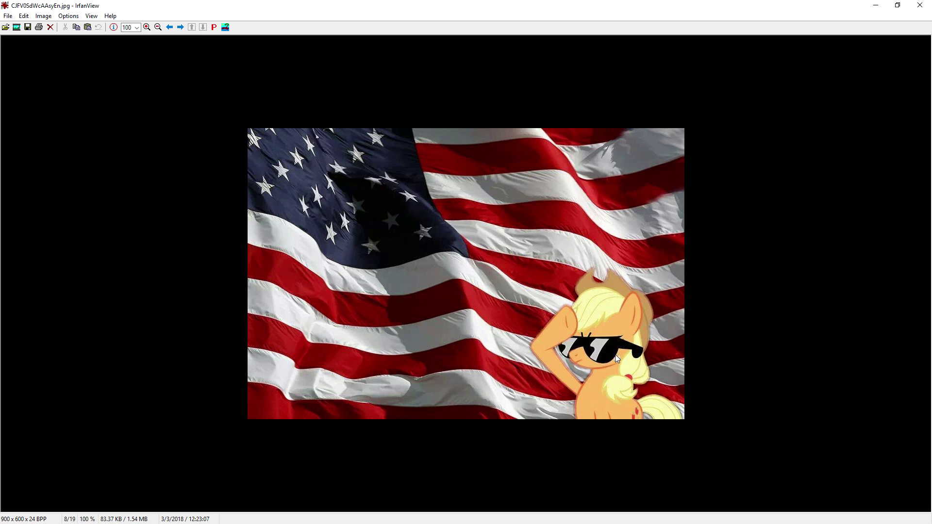
left_click(181, 28)
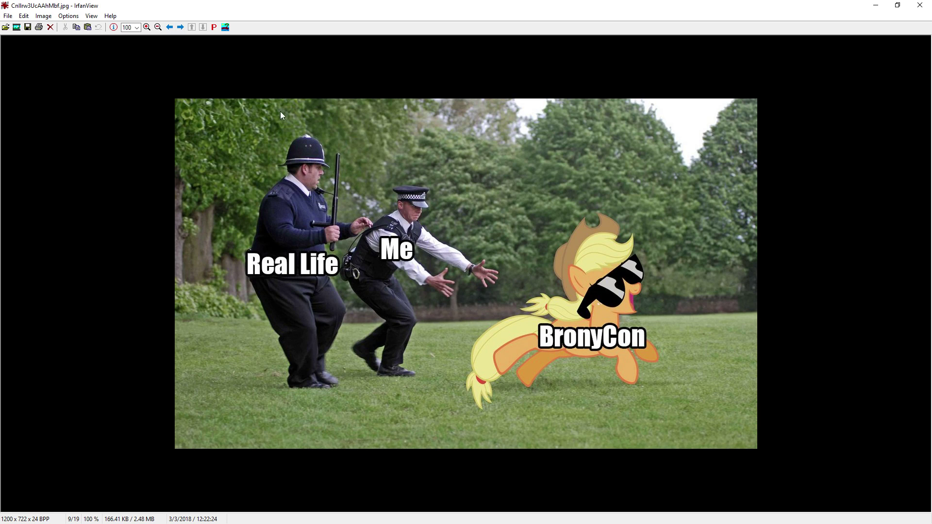
left_click(181, 28)
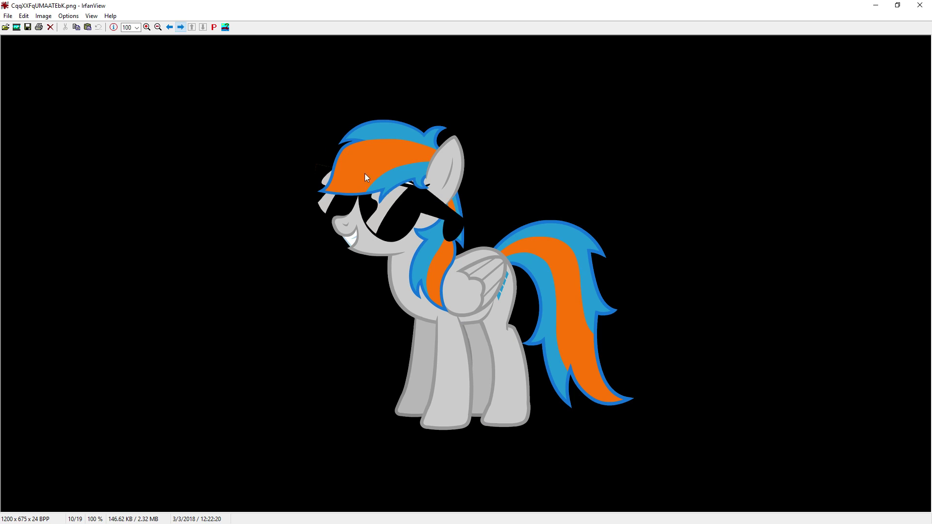
left_click(181, 28)
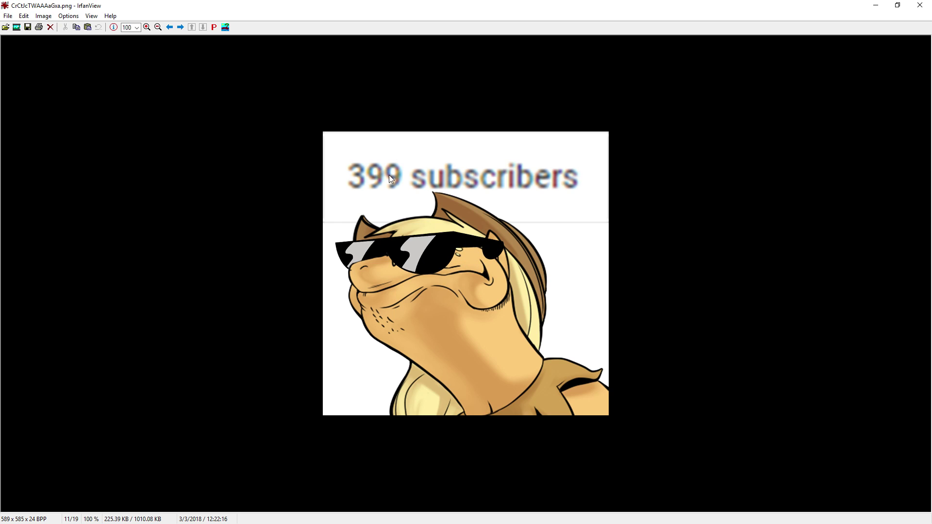
left_click(180, 29)
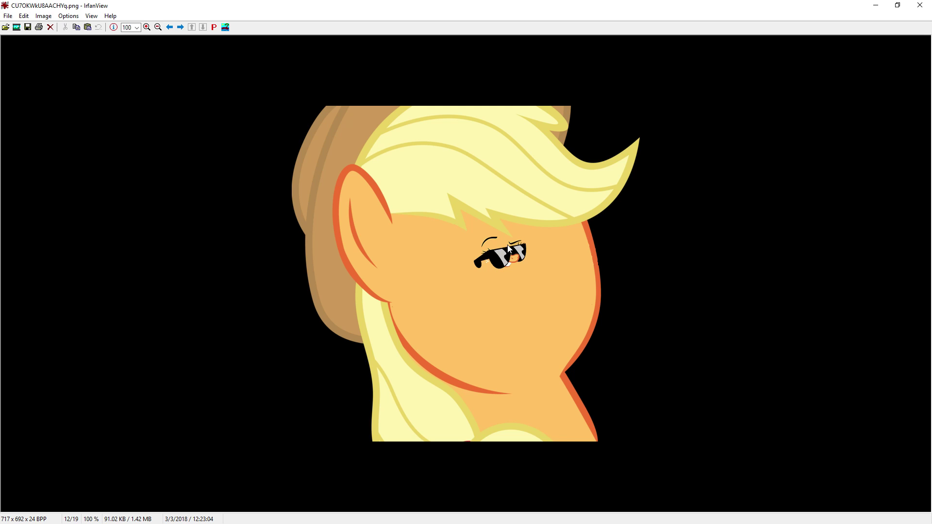
left_click(180, 29)
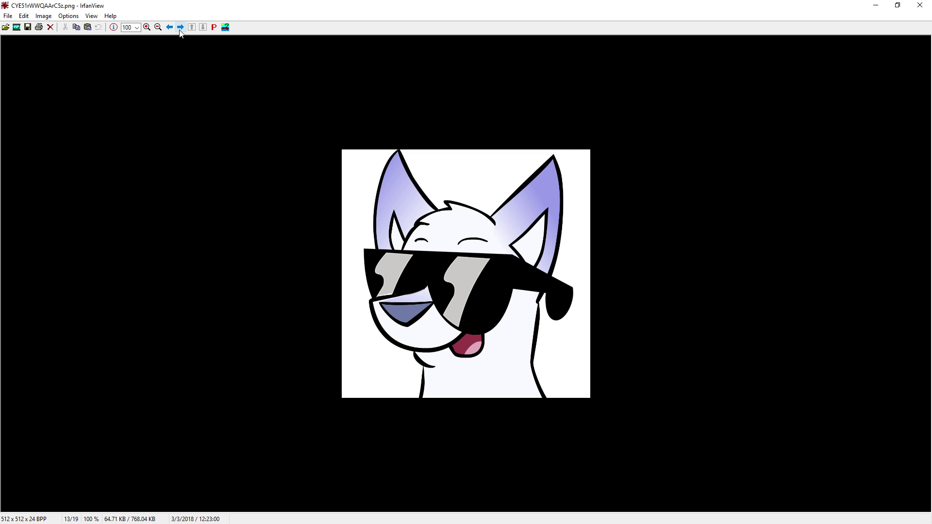
left_click(180, 29)
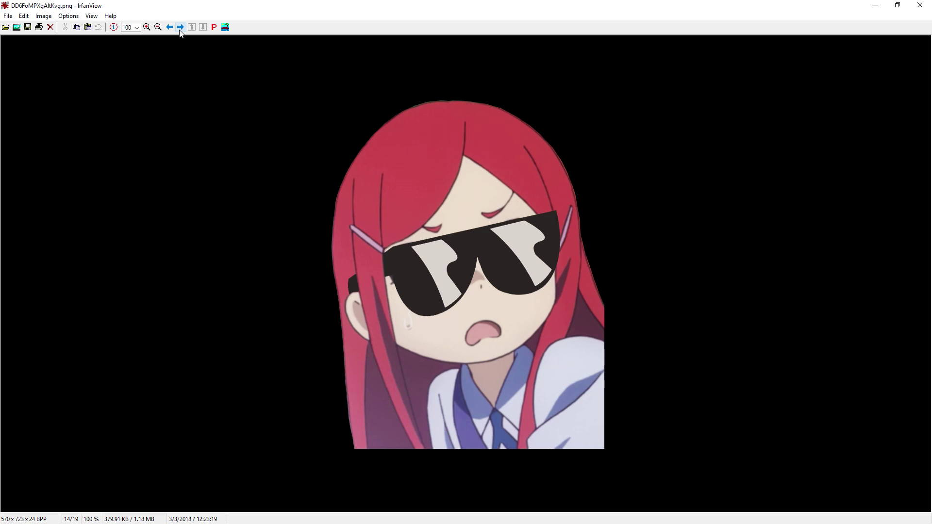
left_click(180, 29)
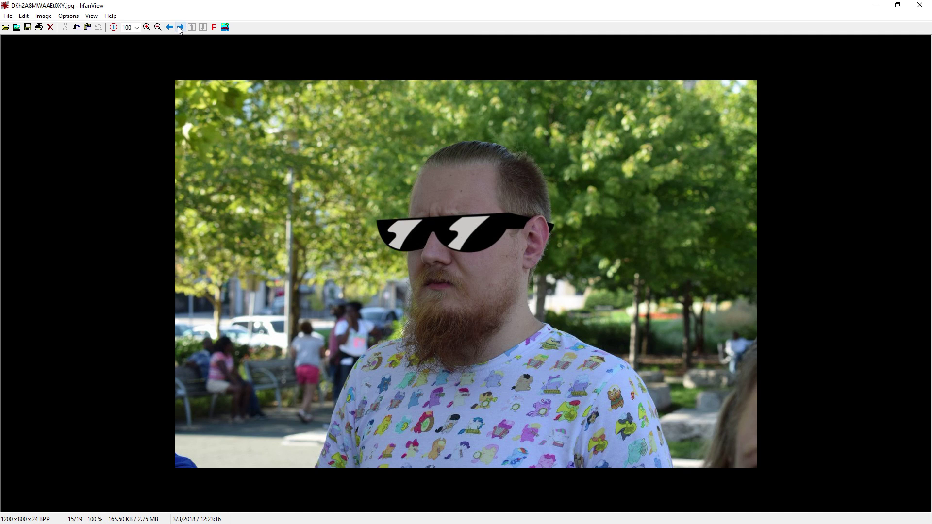
left_click(179, 28)
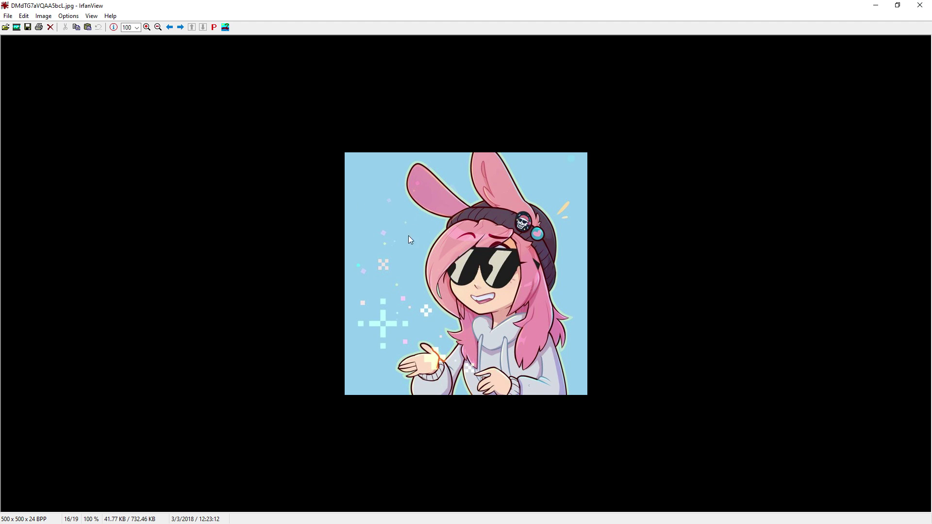
View the next sunglasses reference, DOy2zYnVoAA4jiO.jpg, in IrfanView and return to Photoshop
left_click(181, 28)
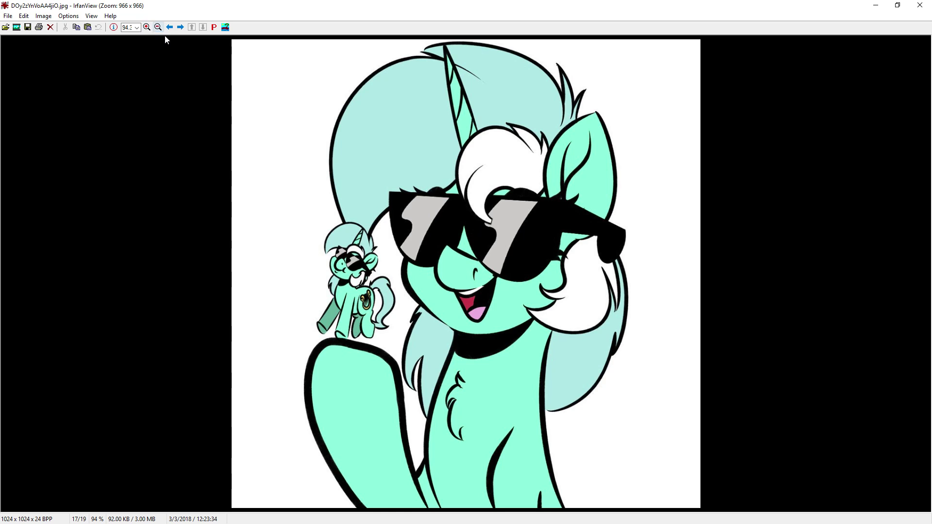
left_click(875, 5)
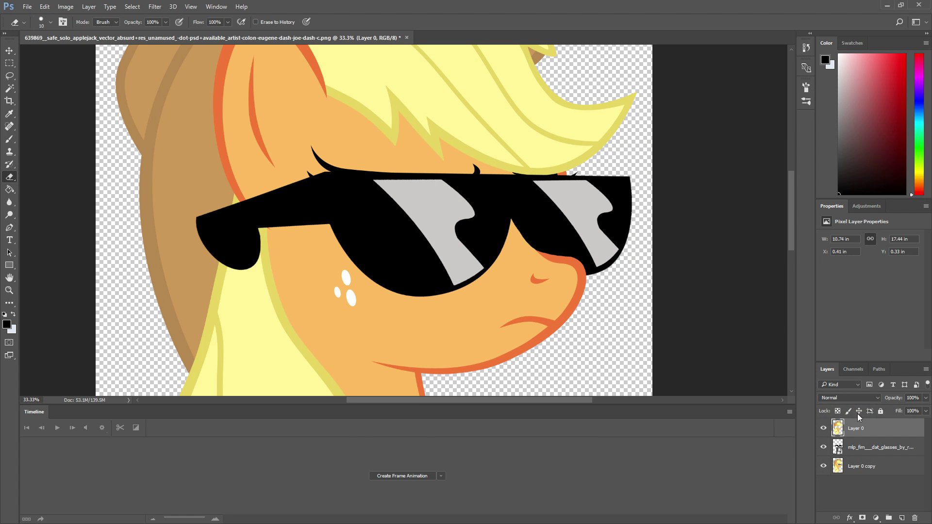
Try adjusting the corner and upper edge of the sunglasses layer with Free Transform, and undo the stretch
left_click(874, 449)
left_click(44, 7)
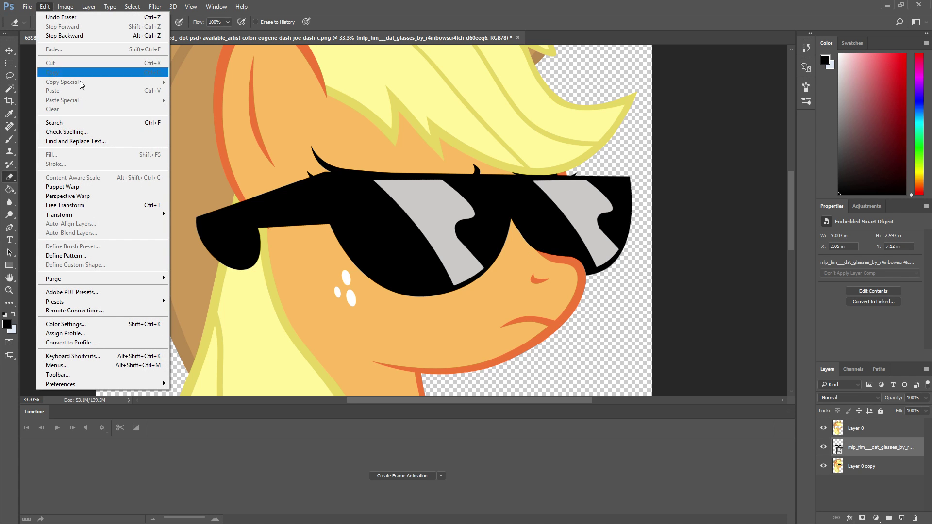
left_click(88, 206)
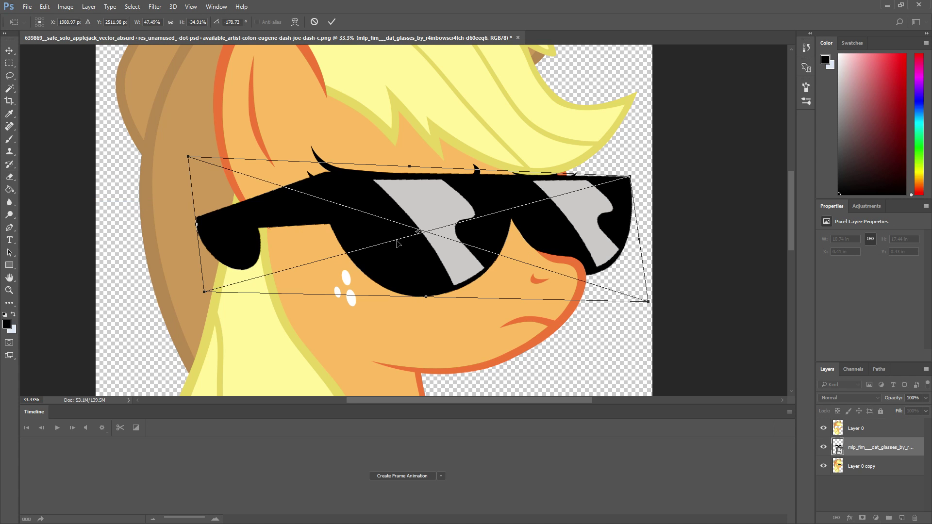
mouse_move(630, 173)
left_mouse_down()
mouse_move(604, 171)
mouse_move(622, 178)
mouse_move(626, 171)
mouse_move(628, 186)
mouse_move(608, 163)
mouse_move(612, 189)
mouse_move(629, 176)
left_mouse_up()
mouse_move(631, 178)
left_mouse_down()
mouse_move(627, 168)
mouse_move(630, 177)
left_mouse_up()
left_click_drag(410, 166, 411, 143)
key("ctrl+z")
key("ctrl+minus")
key("ctrl+minus")
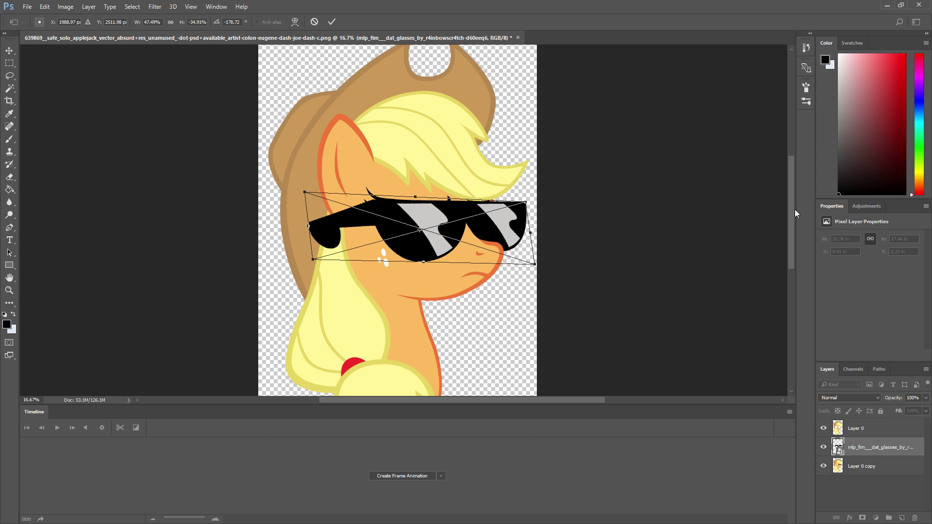
left_click_drag(791, 230, 791, 241)
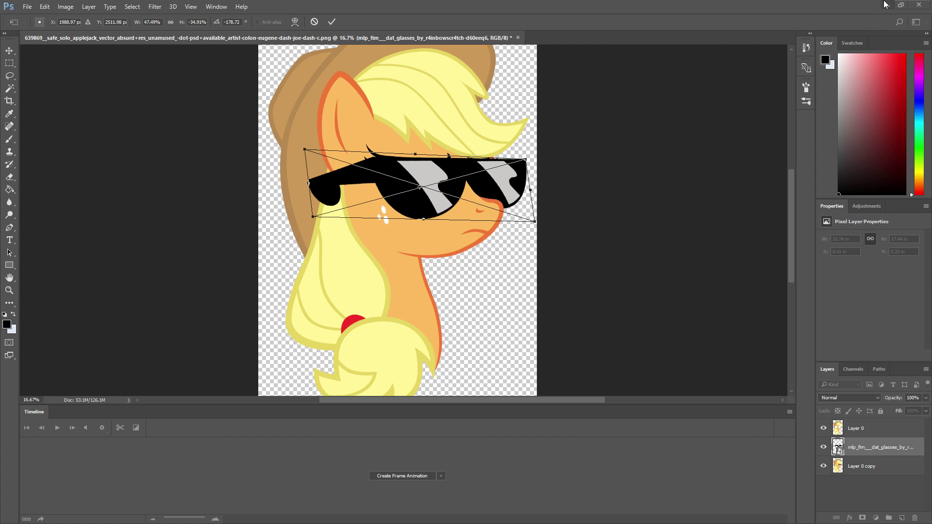
Switch to the Notepad showcase notes and change "and" to "and/or" in the tweet instruction
left_click_drag(931, 121, 347, 2)
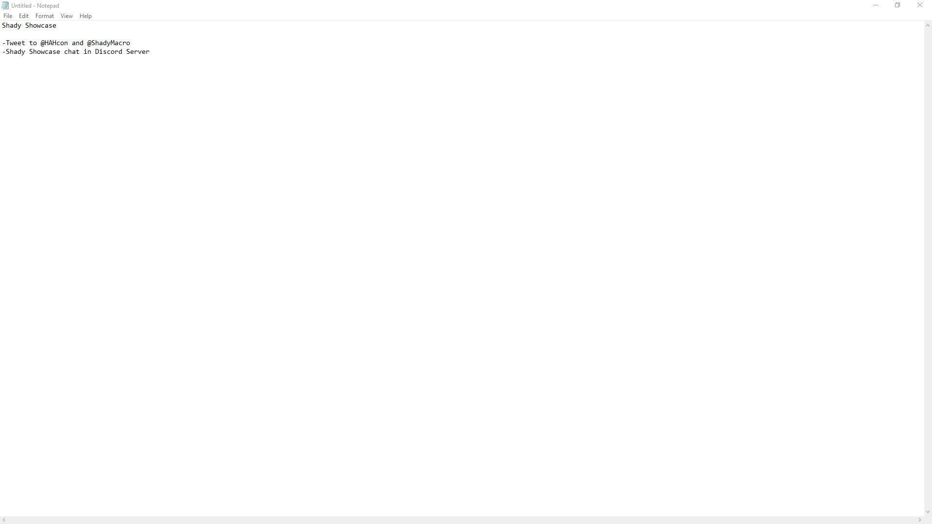
left_click(82, 41)
type("/or")
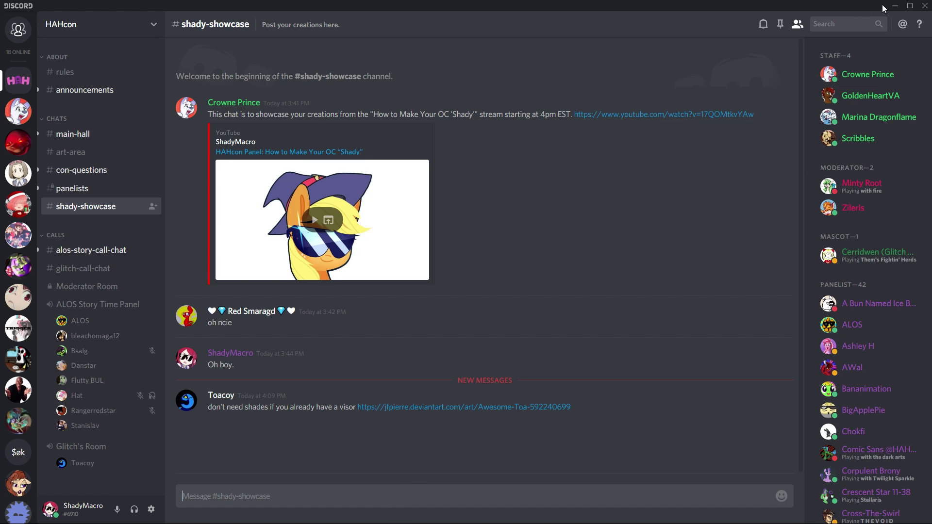
Put the Discord window away, point out the tweet instruction in the Notepad notes, and return to Photoshop
left_click(894, 5)
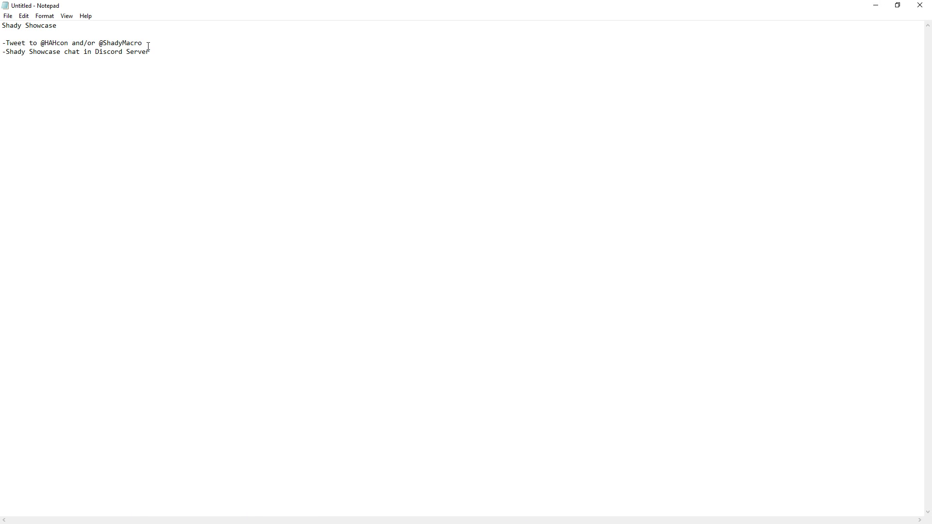
left_click(148, 43)
left_click_drag(150, 44, 57, 38)
left_click(115, 44)
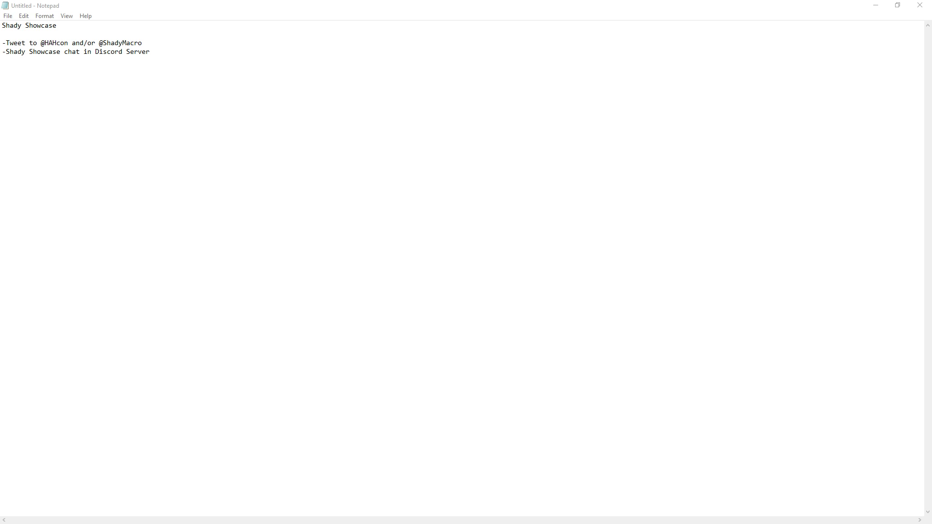
left_click(876, 7)
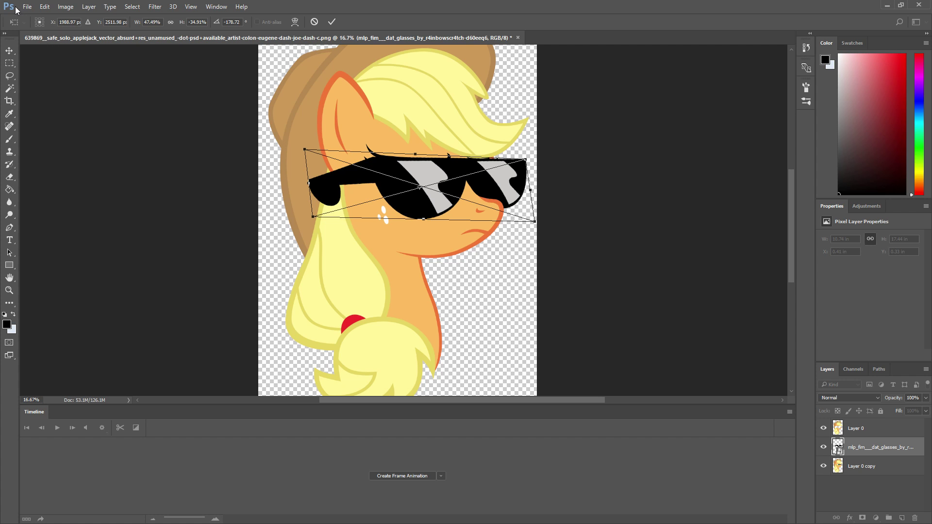
Switch to the Move tool, confirming the sunglasses placement, and close the IrfanView reference image behind Photoshop
left_click(10, 52)
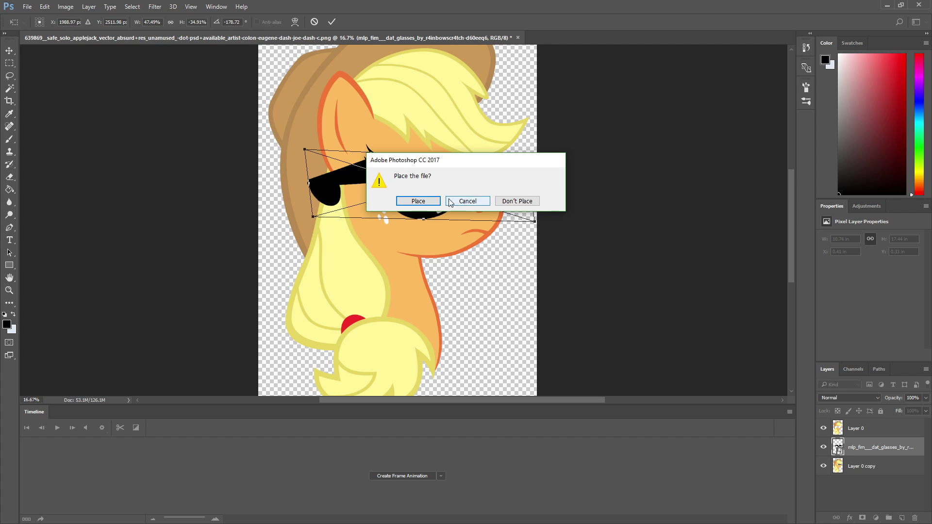
left_click(418, 201)
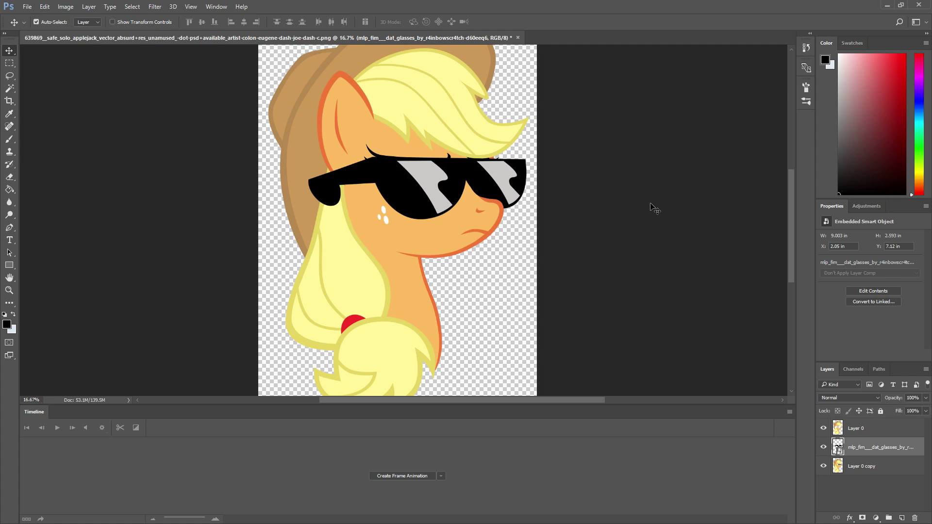
left_click(887, 5)
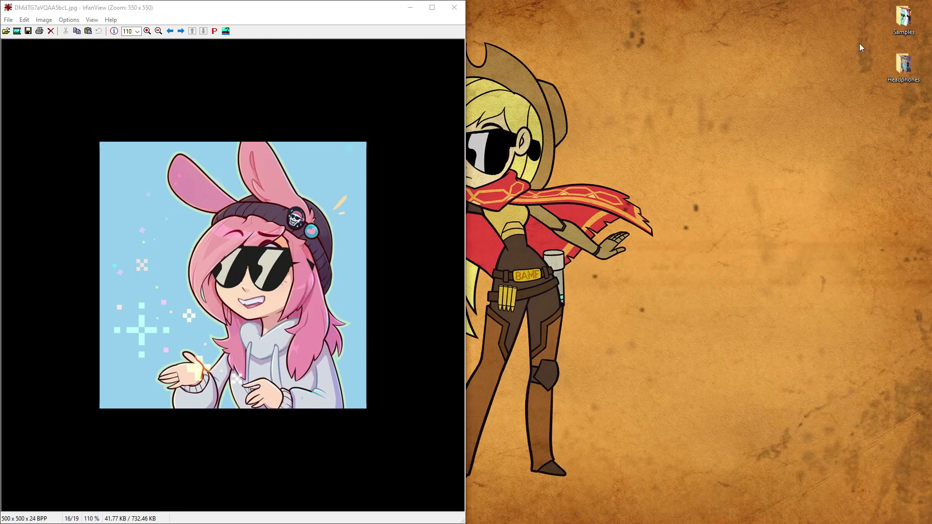
left_click(453, 7)
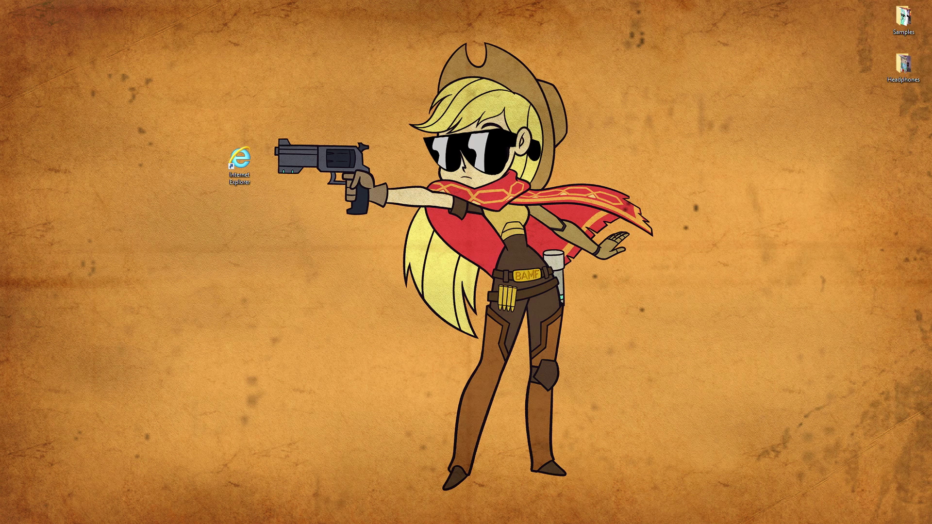
Bring up the Notepad notes and highlight the tweet handles and the "Shady Showcase chat in Discord Server" line
key("alt+Tab")
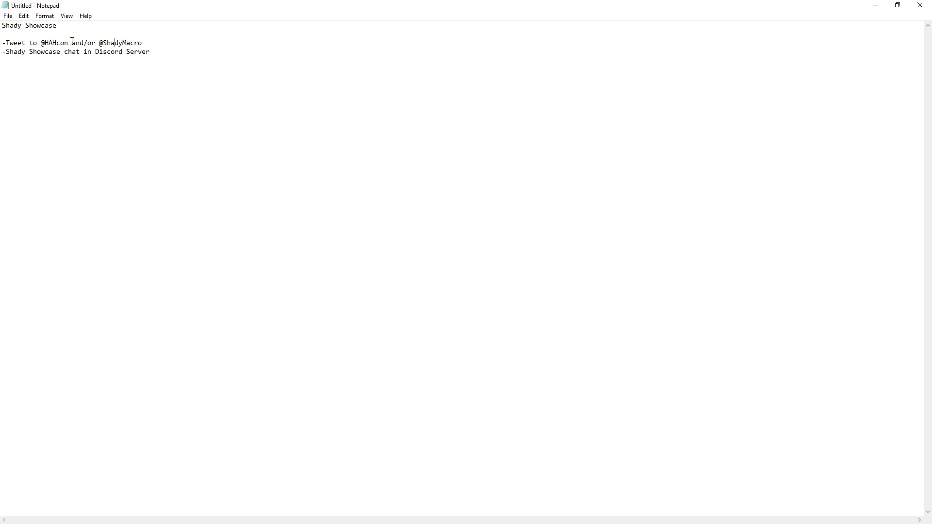
double_click(126, 43)
double_click(46, 43)
left_click(68, 43)
left_click(6, 52)
key("shift+End")
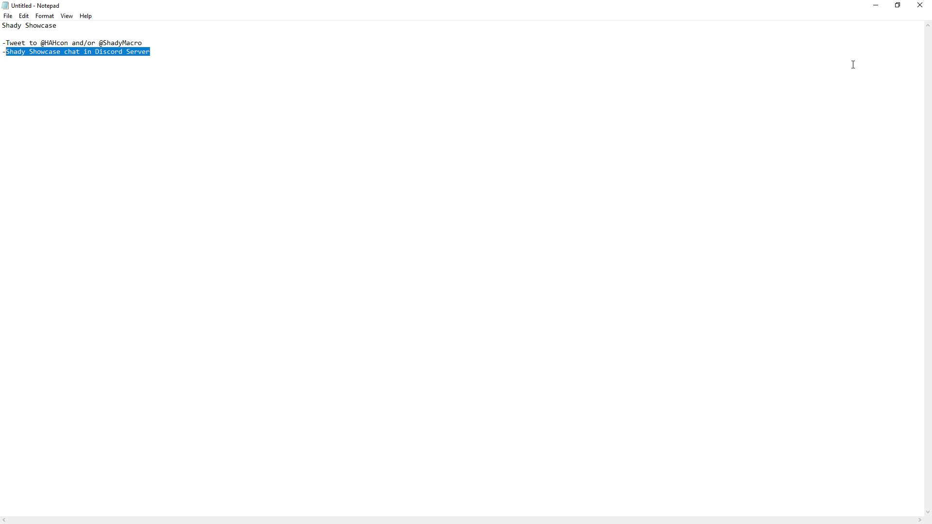
key("alt+Tab")
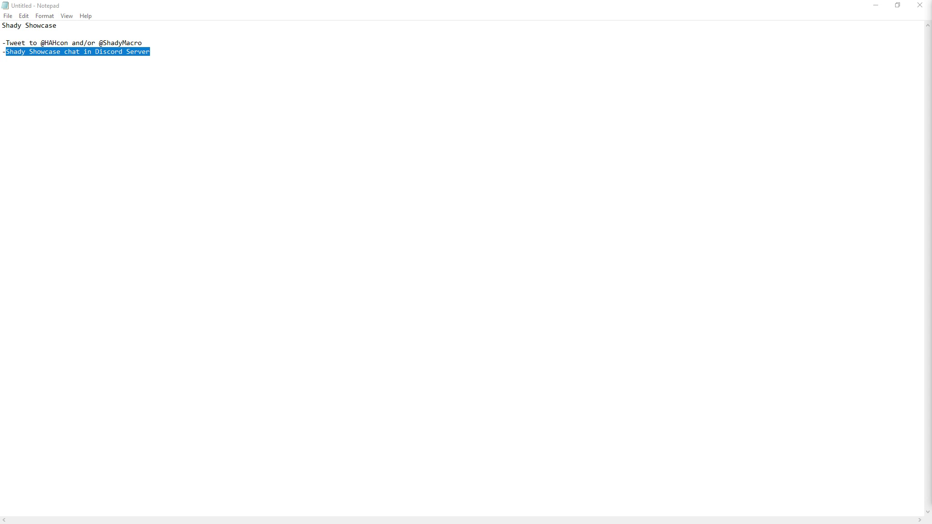